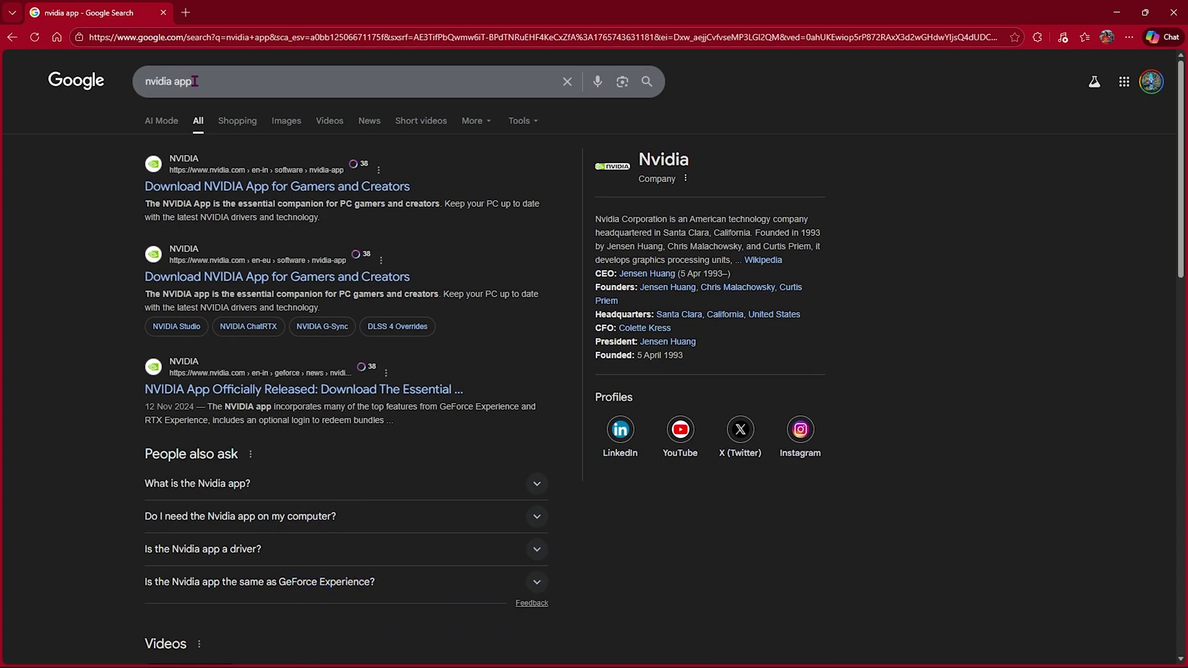
Open the official nvidia.com NVIDIA App page from Google and download the NVIDIA App installer
left_click(241, 187)
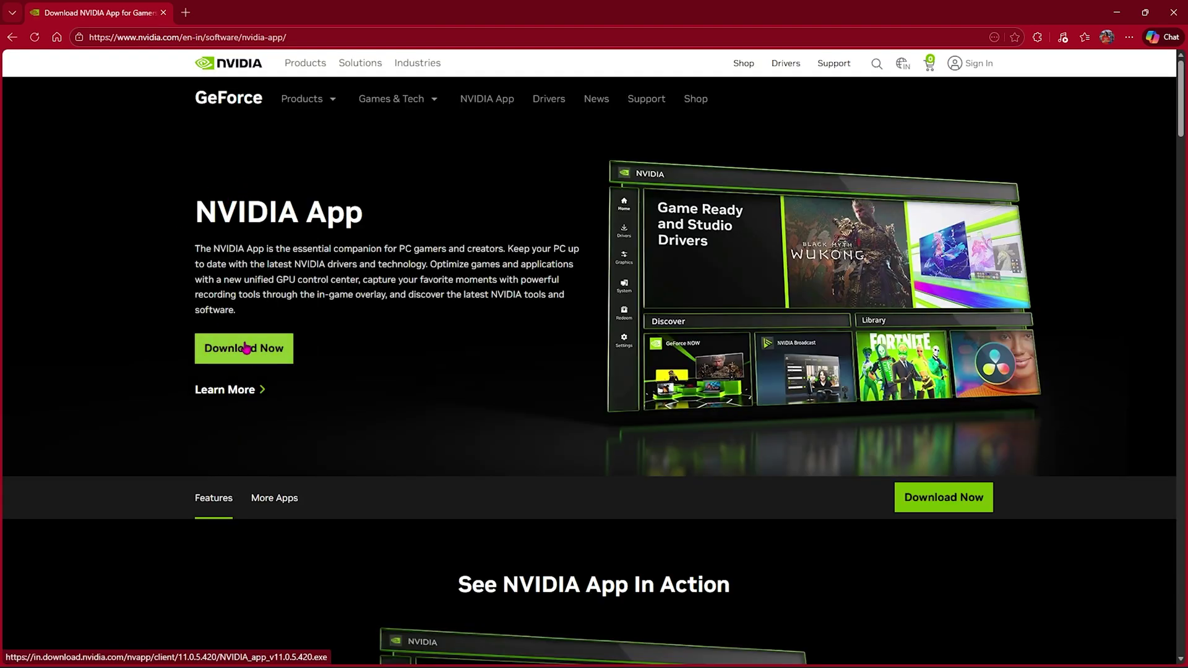
left_click(246, 348)
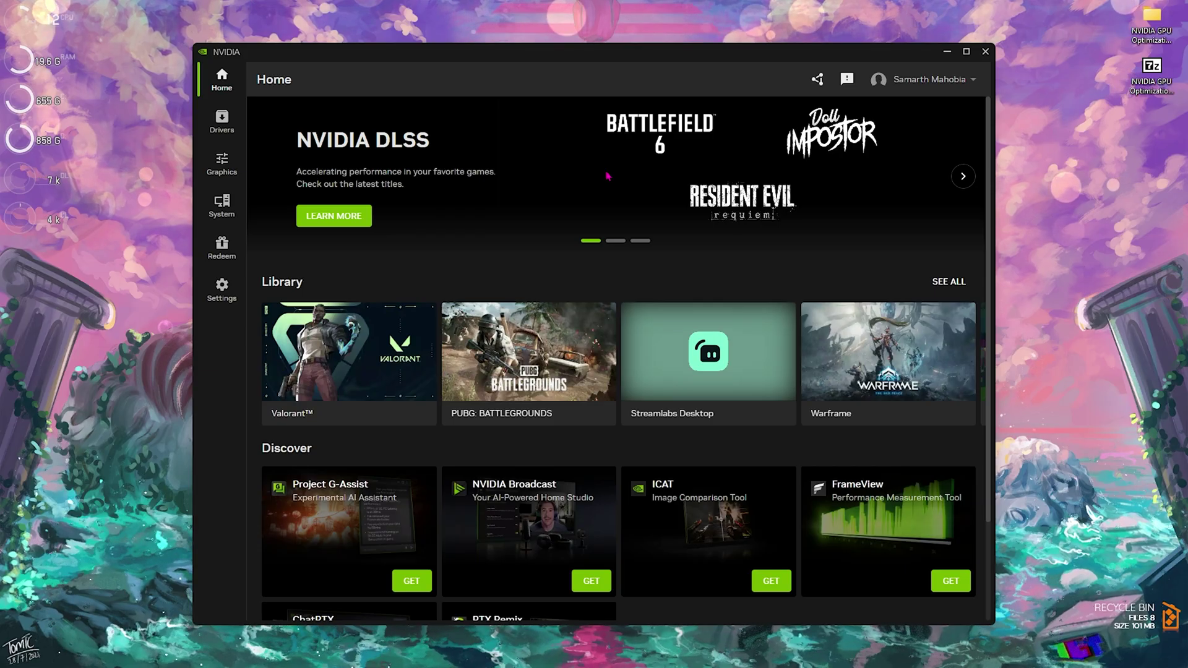
Maximize NVIDIA App, check the Game Ready Driver 591.44 update, and go to Settings
left_click(966, 51)
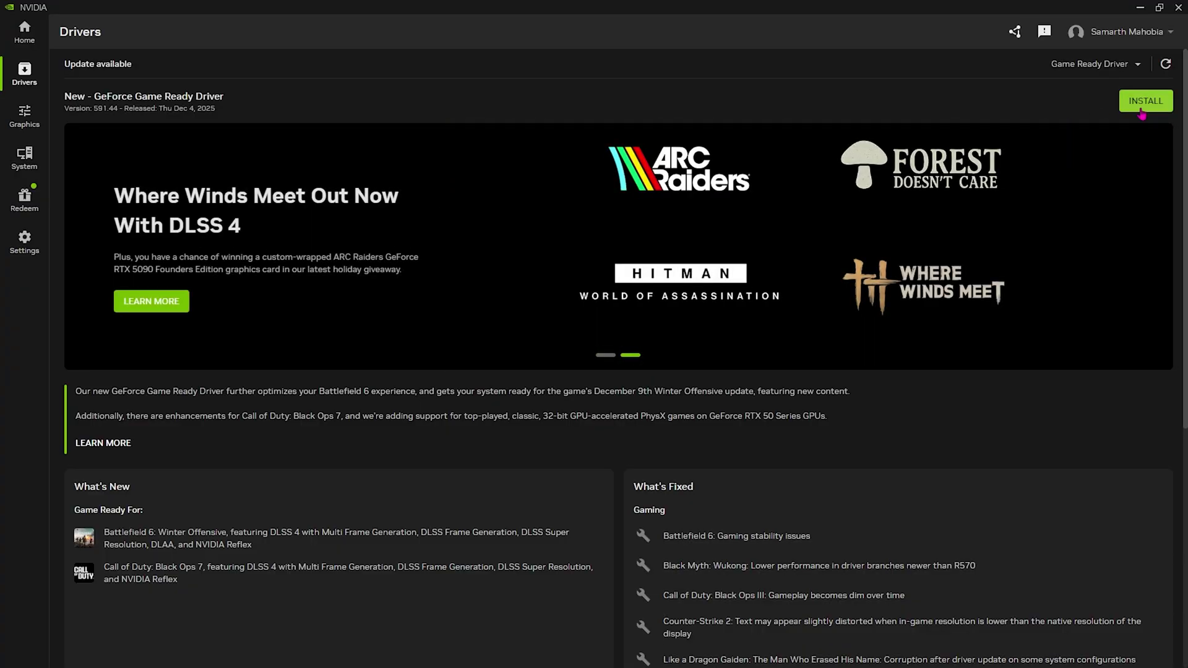
left_click(25, 238)
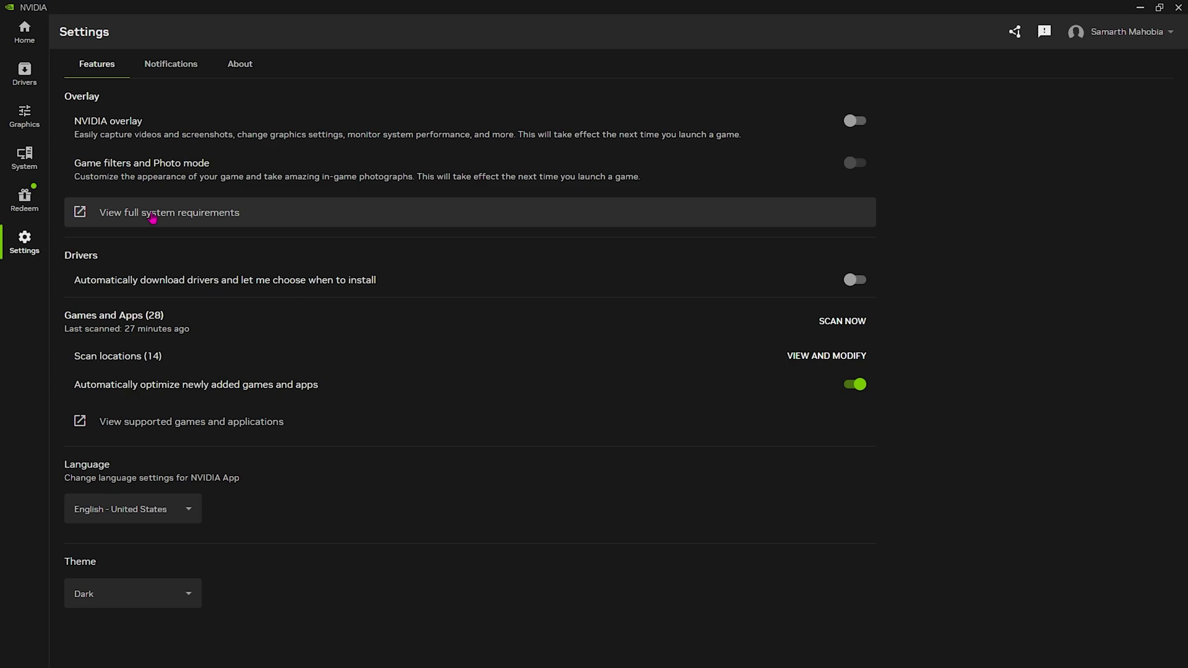
Toggle the NVIDIA overlay on and back off so it stays disabled
left_click(855, 122)
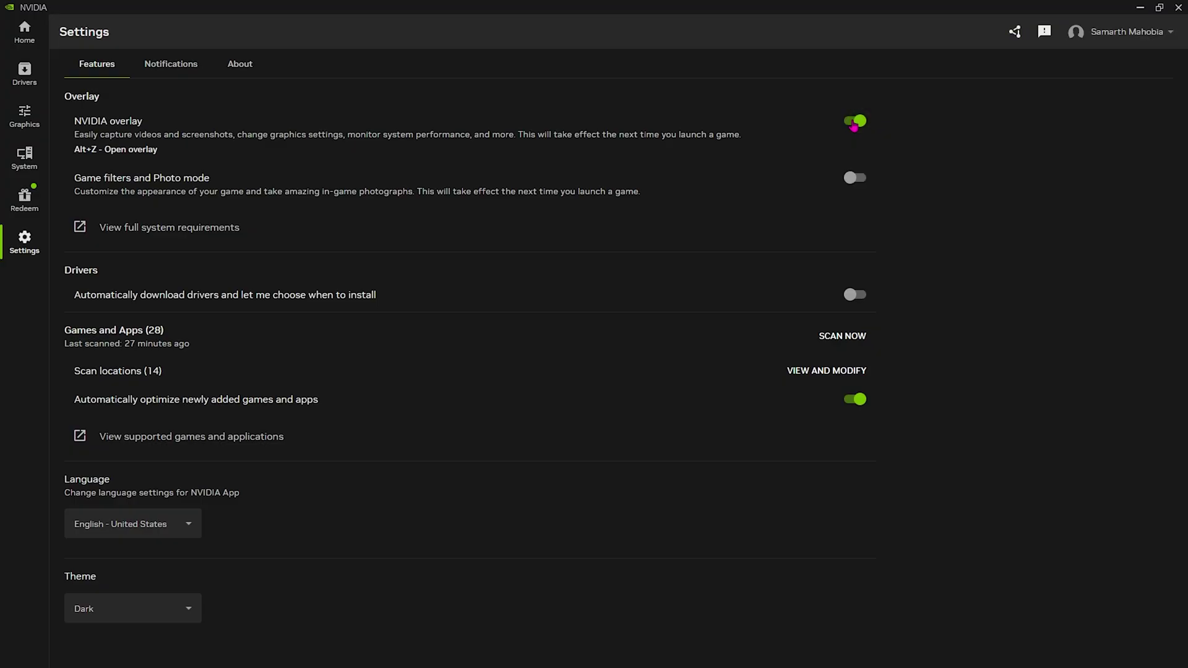
left_click(854, 124)
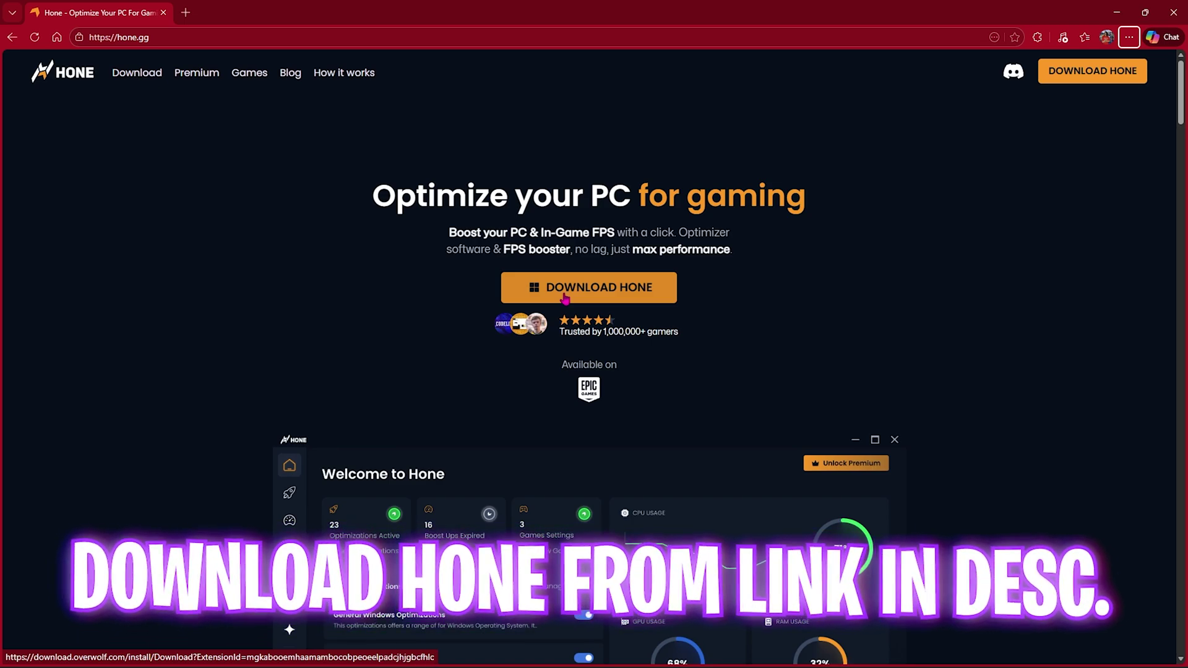
Download Hone from hone.gg, then install and launch it to its Welcome screen
left_click(565, 298)
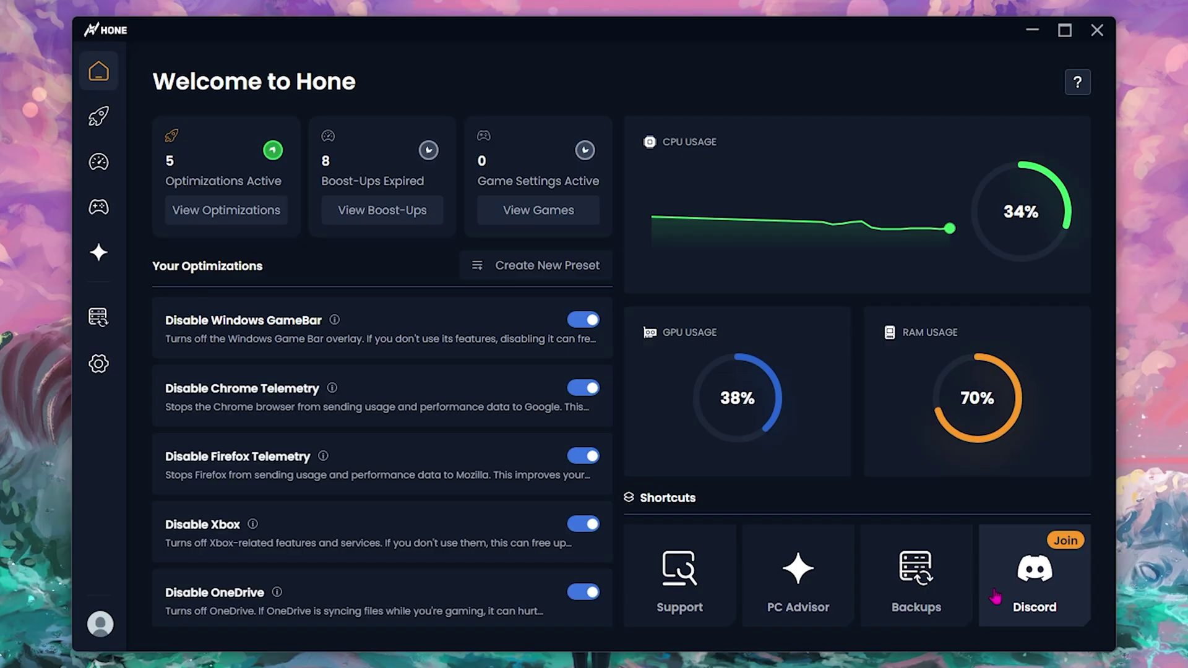
Open Hone's Optimizations page and scroll through the General optimizations list
left_click(181, 121)
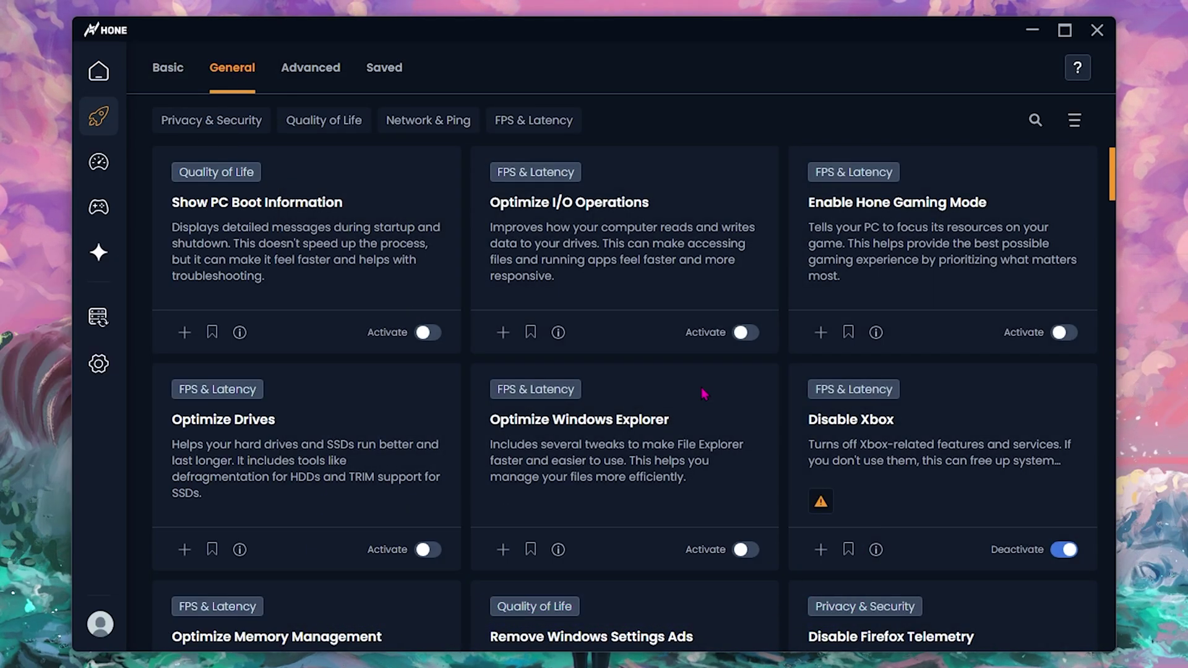
scroll(704, 394, "down", 20)
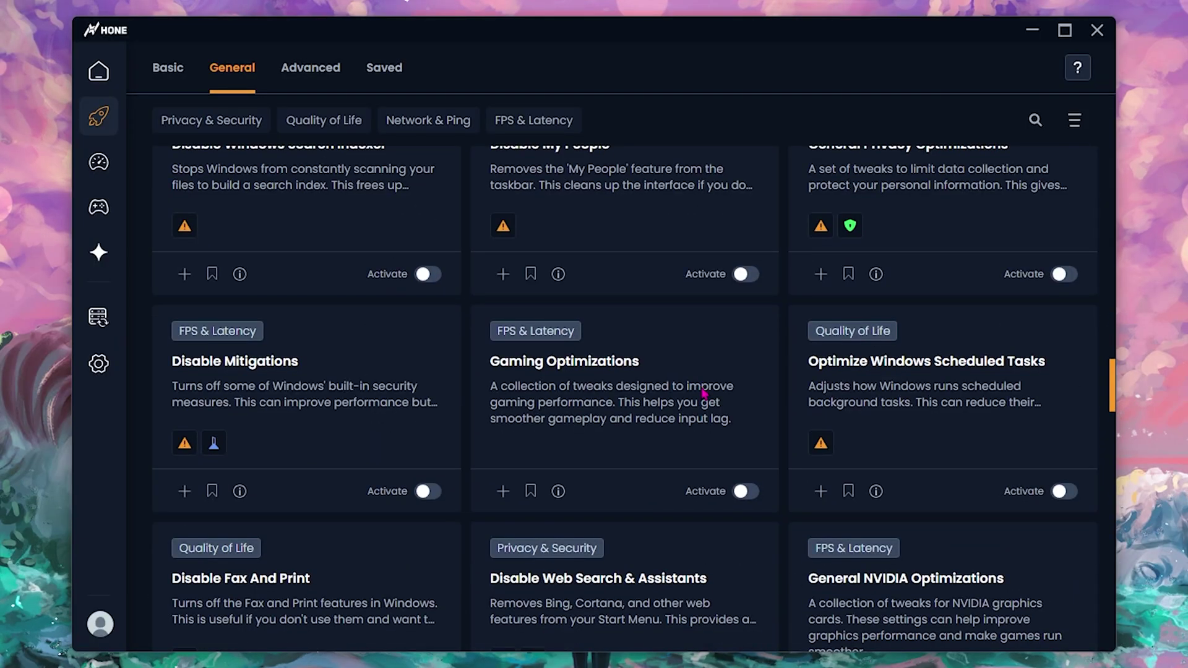
scroll(705, 394, "down", 5)
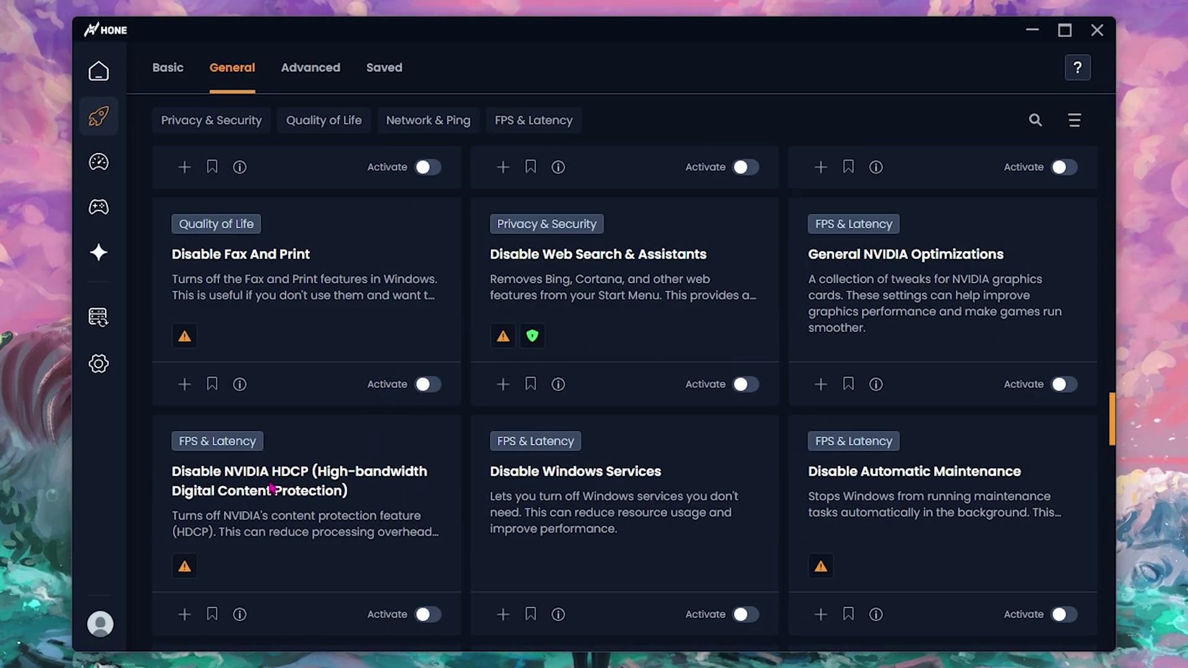
scroll(270, 488, "down", 5)
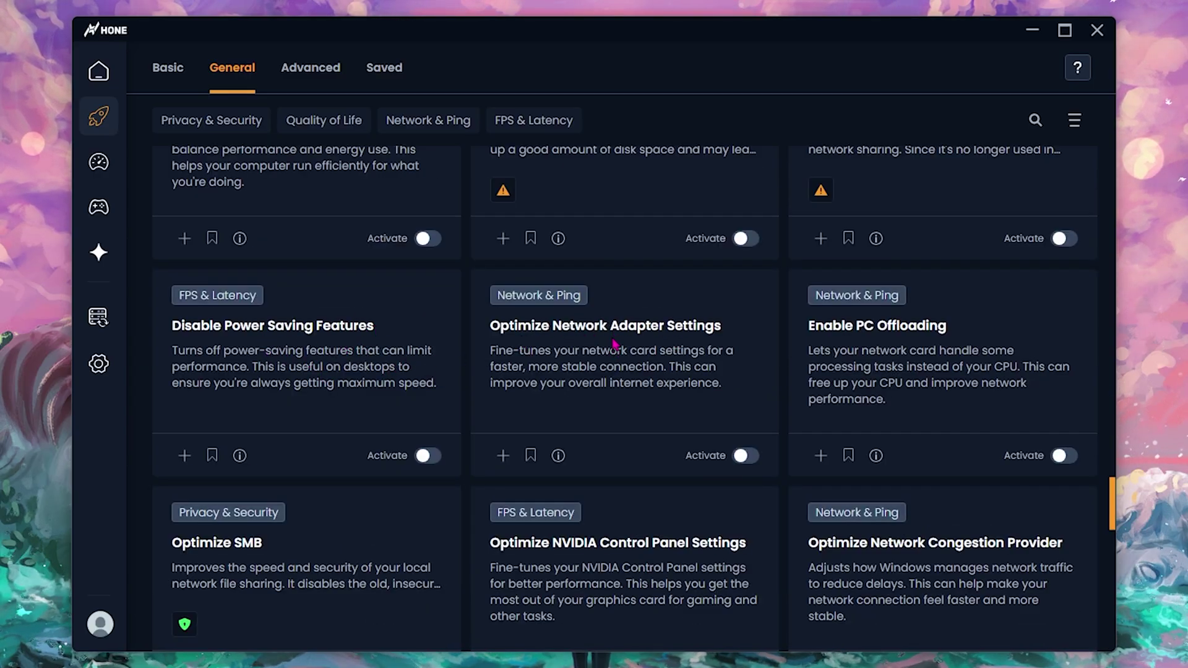
scroll(615, 344, "down", 3)
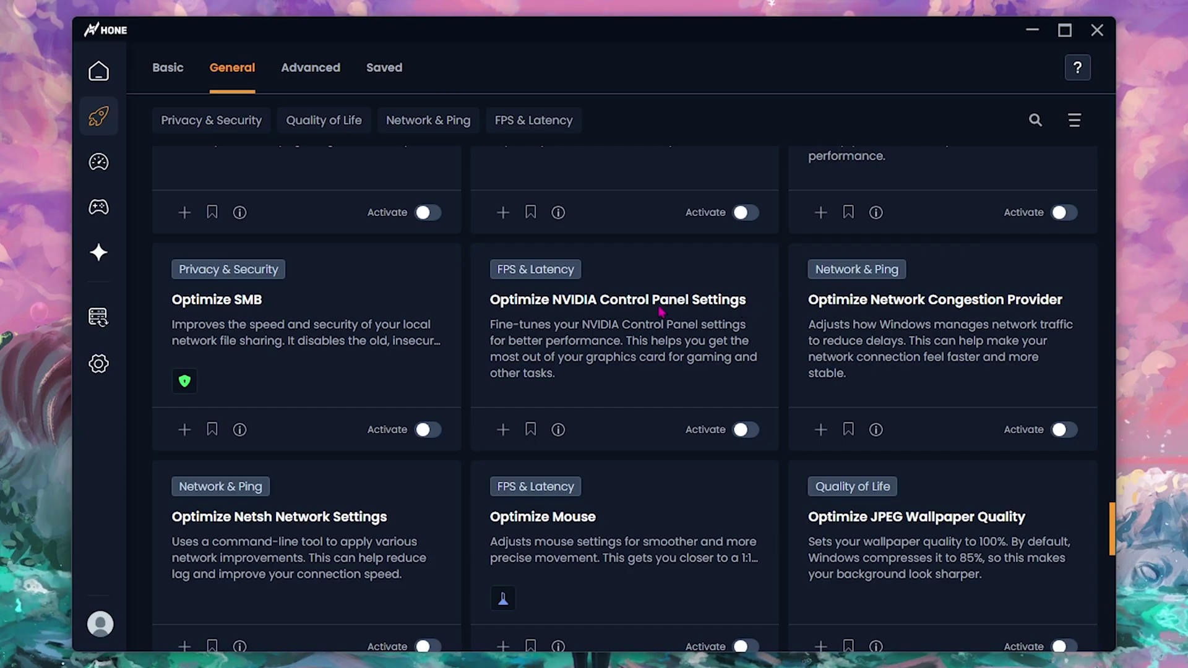
scroll(661, 311, "down", 3)
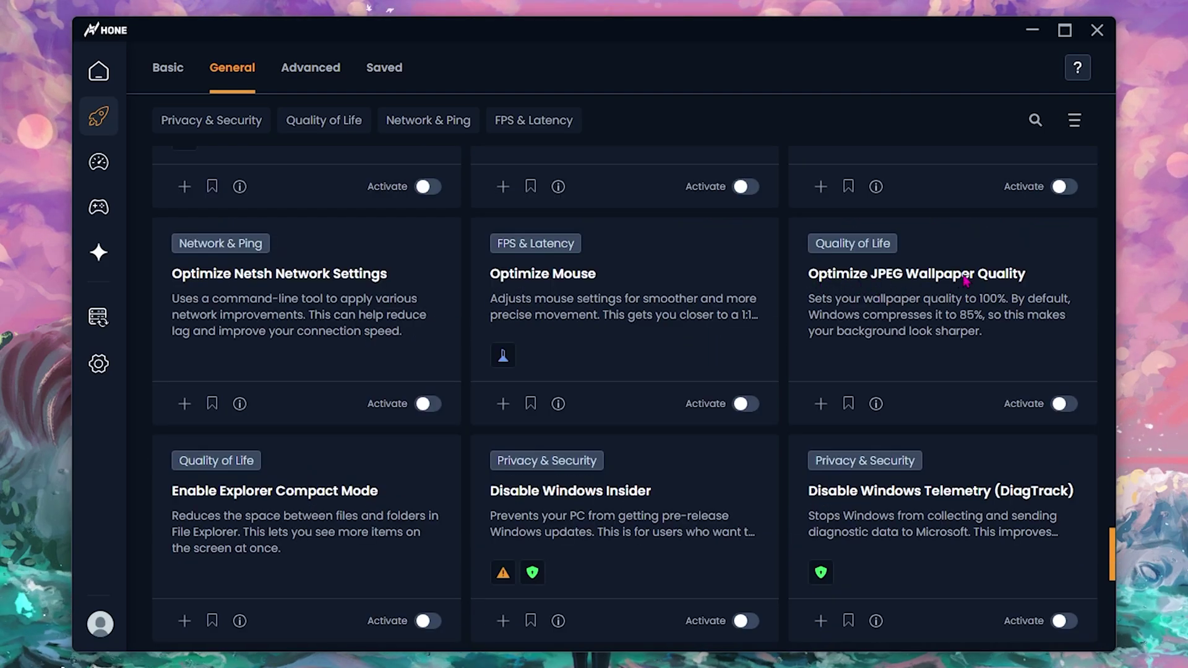
scroll(609, 291, "down", 3)
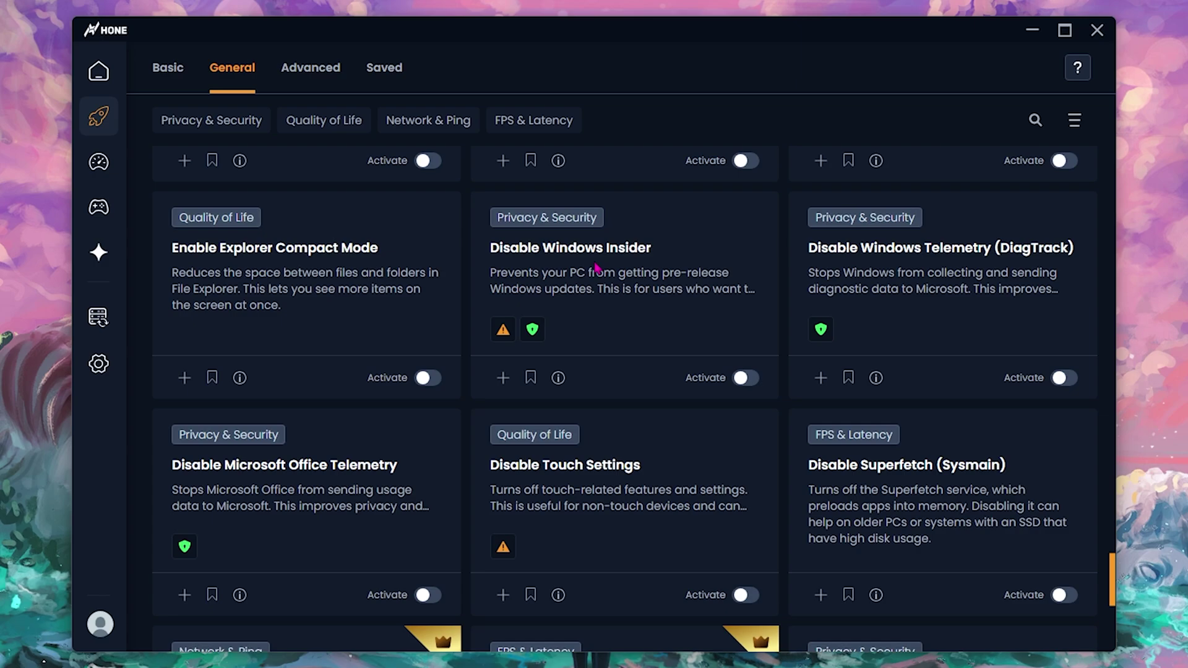
scroll(661, 268, "up", 3)
scroll(664, 267, "down", 6)
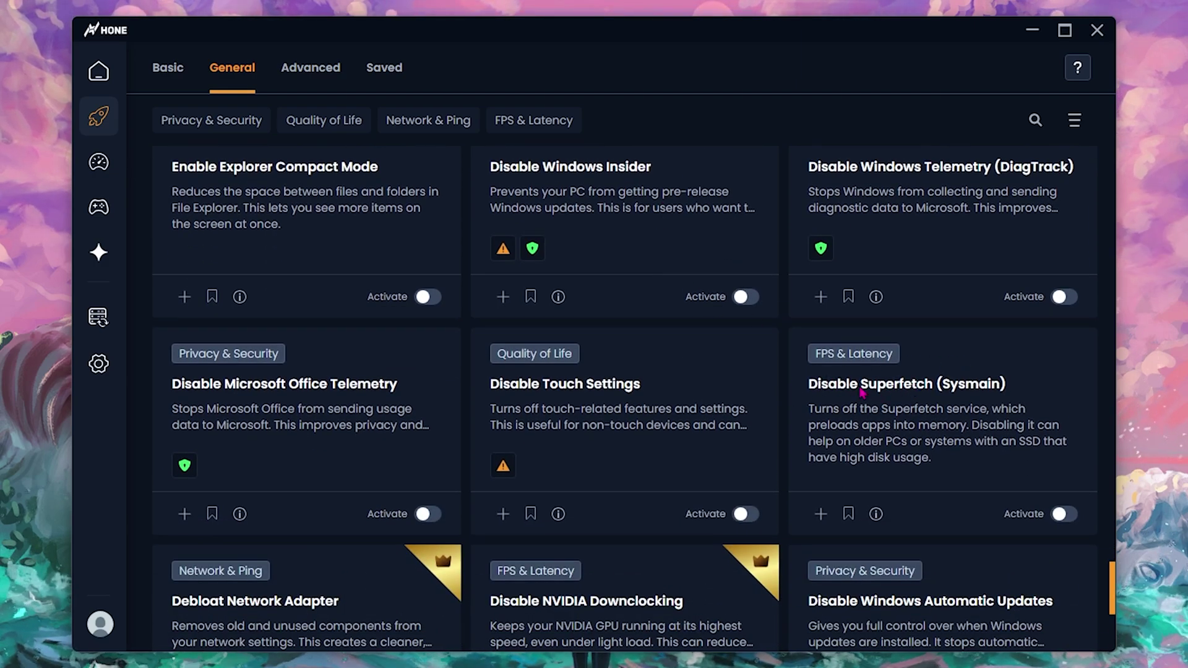
scroll(891, 365, "down", 1)
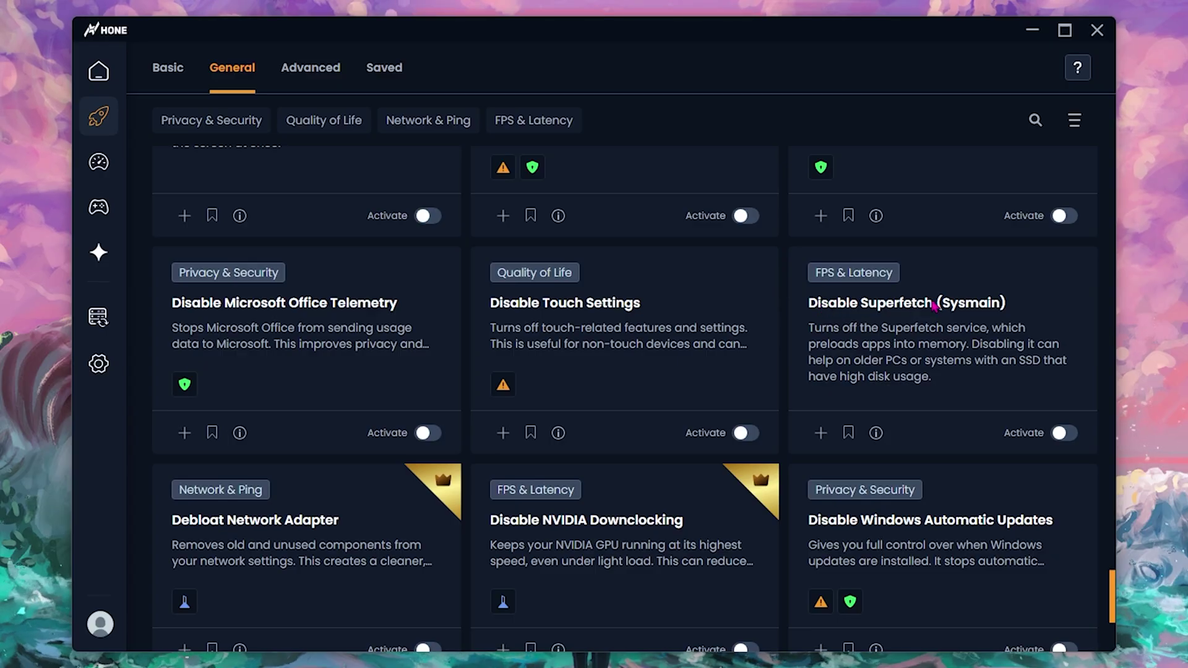
scroll(958, 304, "down", 3)
scroll(958, 304, "up", 20)
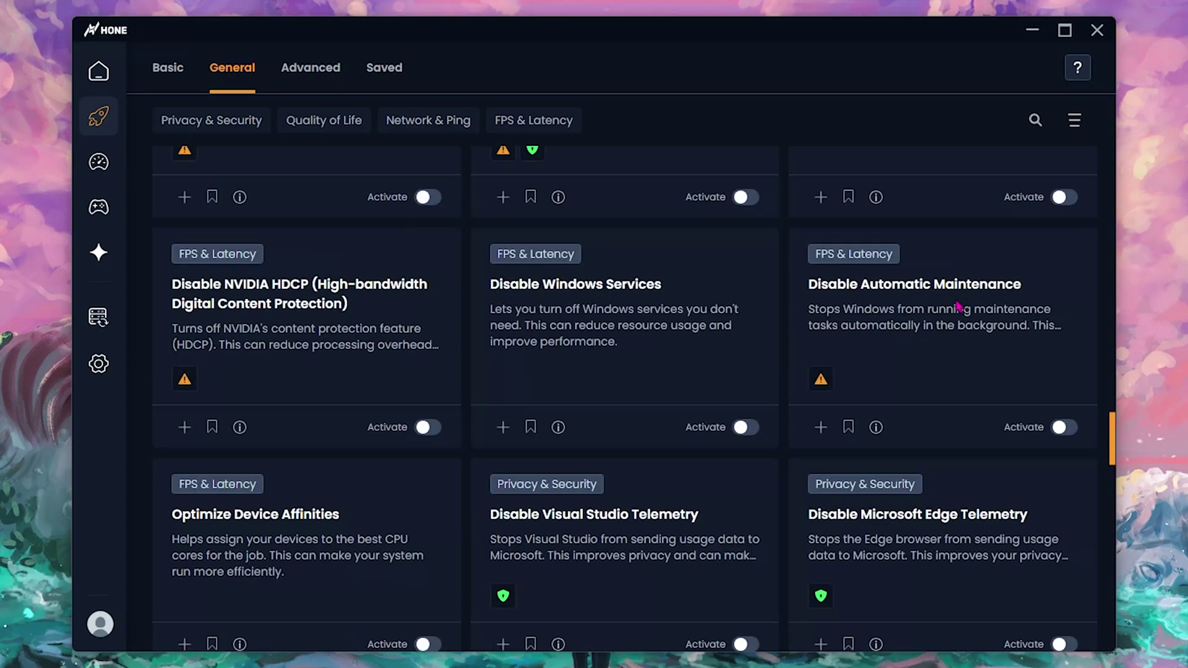
scroll(958, 305, "up", 10)
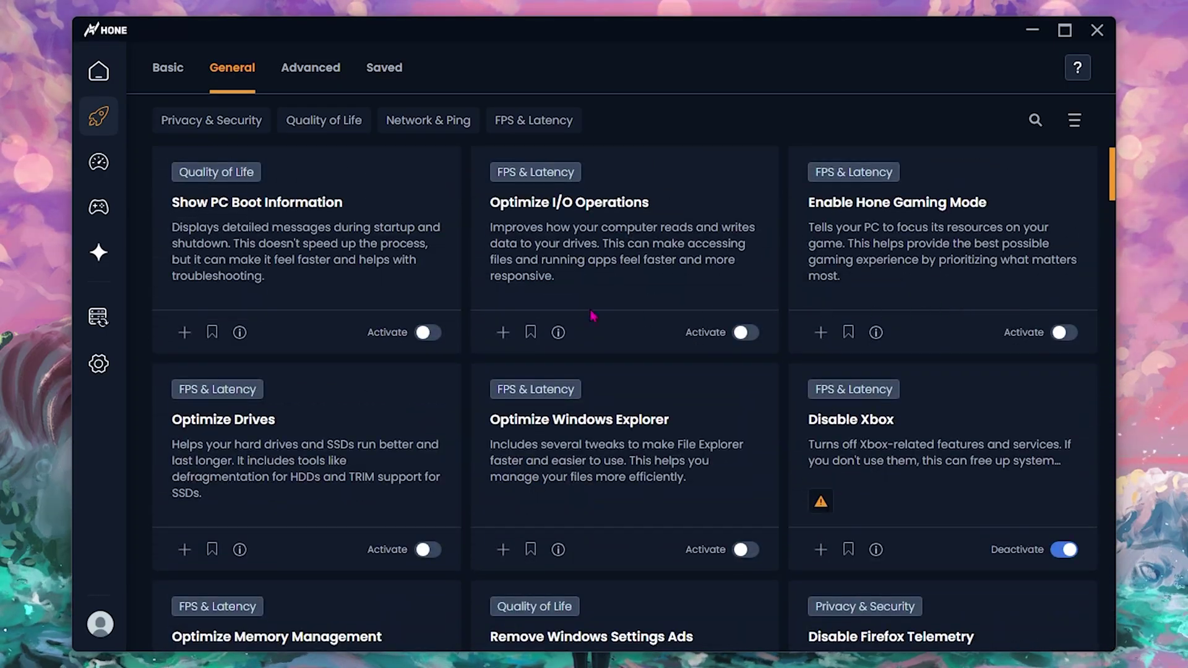
Review the Basic, General and Advanced optimization tabs, then go to the Boost-Up page
left_click(171, 80)
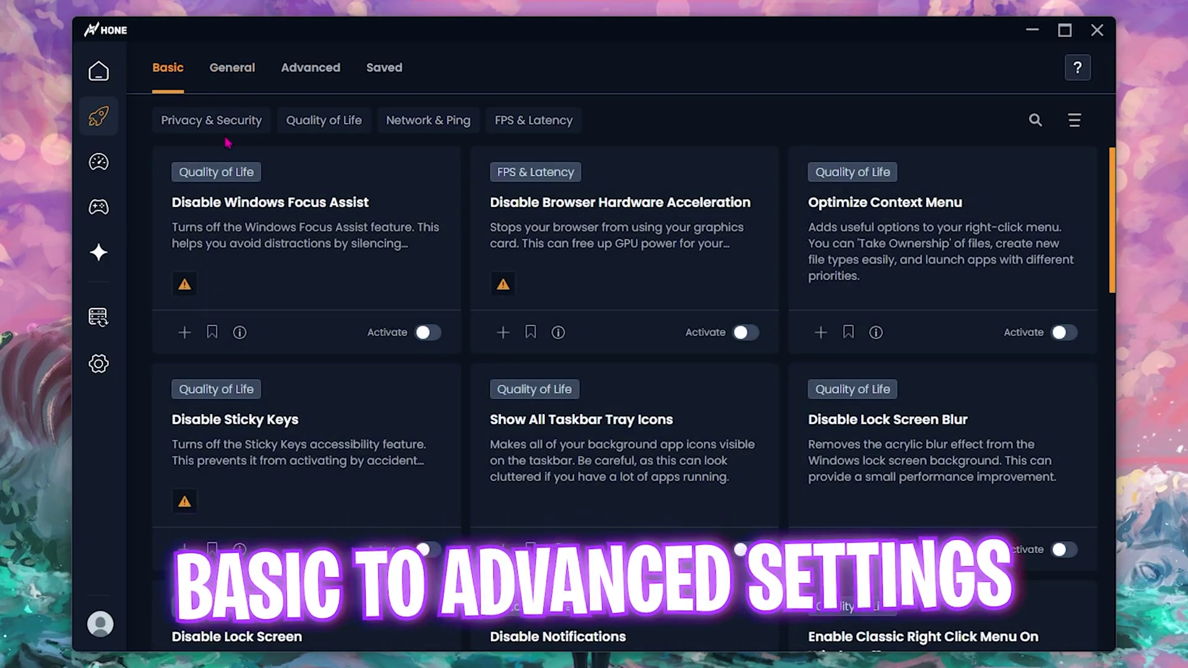
left_click(227, 88)
left_click(312, 77)
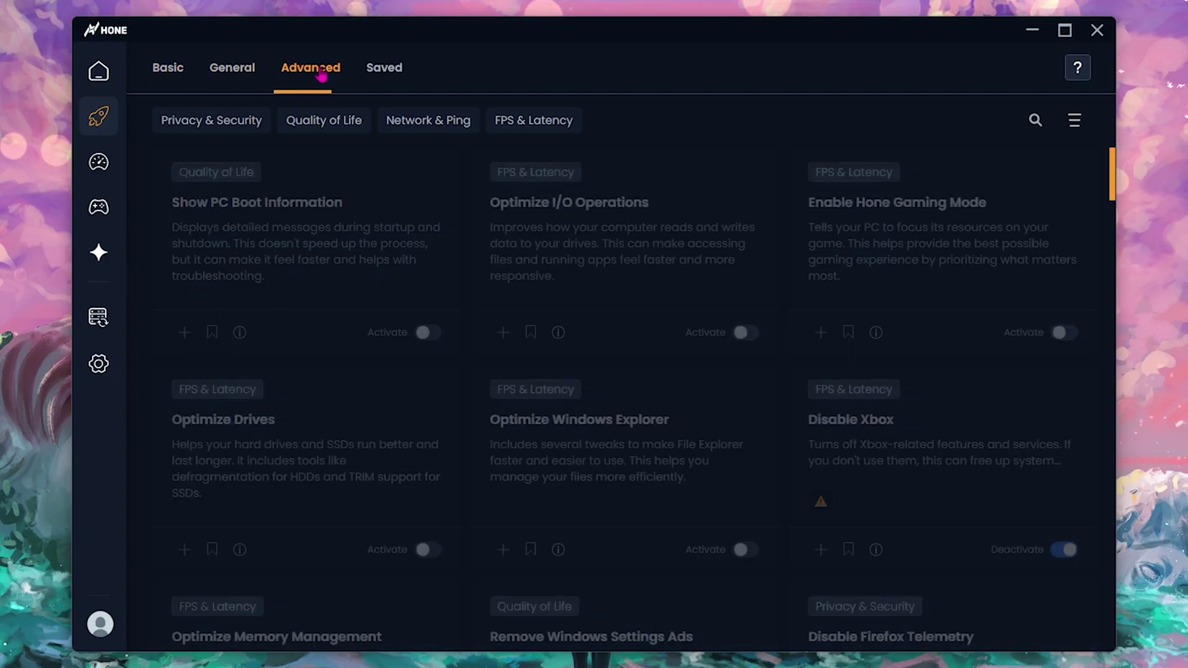
left_click(110, 167)
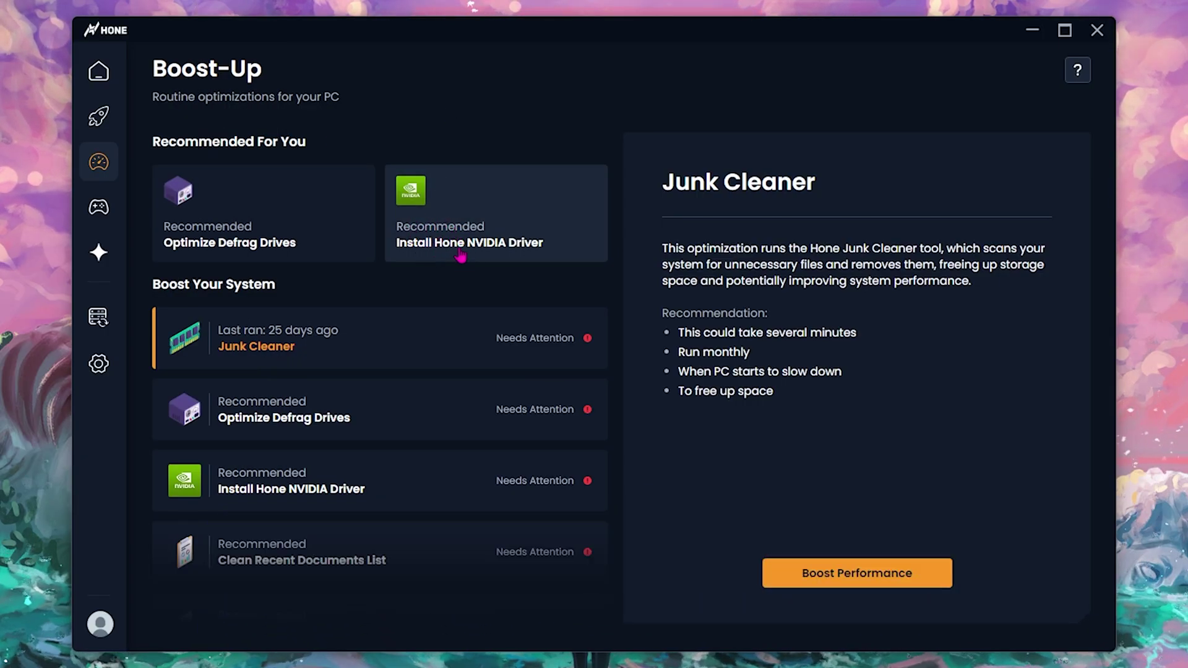
Check the Install Hone NVIDIA Driver option, dismiss its prompt, then go to the Games library
left_click(502, 215)
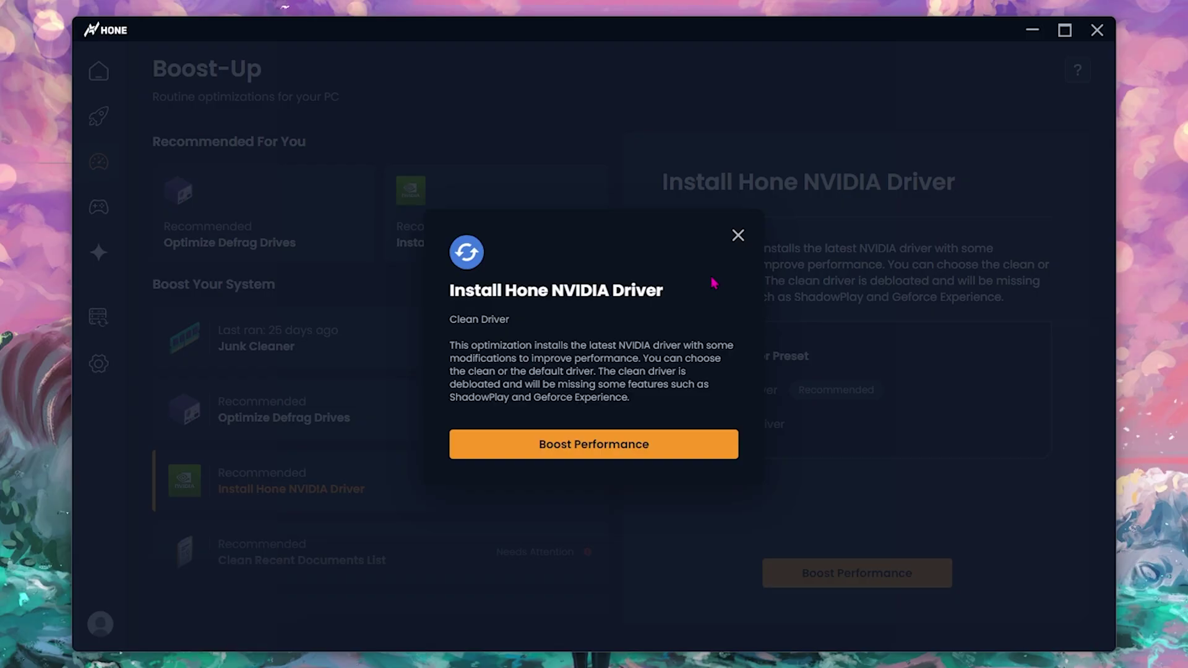
left_click(738, 237)
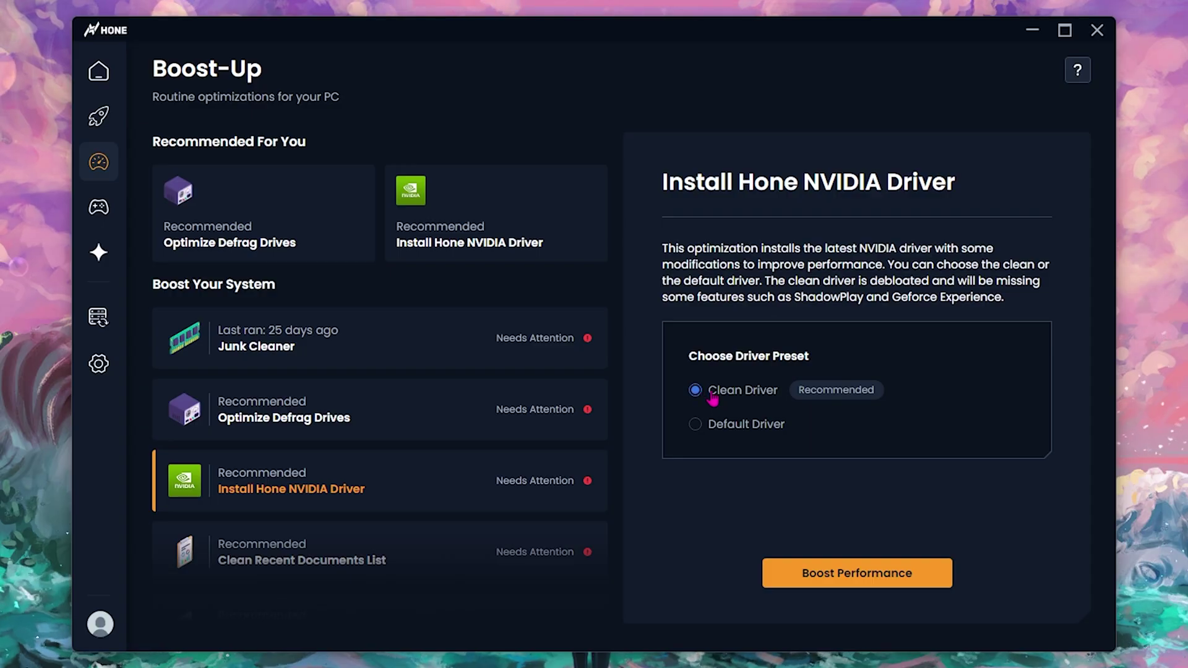
scroll(321, 392, "down", 7)
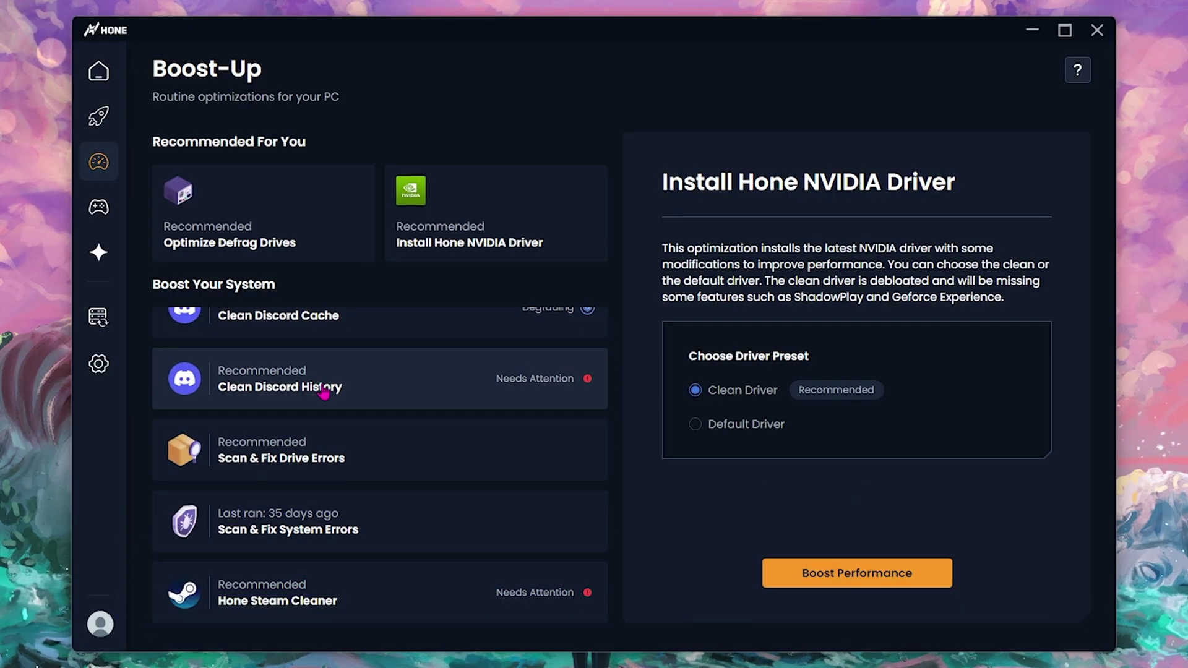
scroll(315, 470, "up", 2)
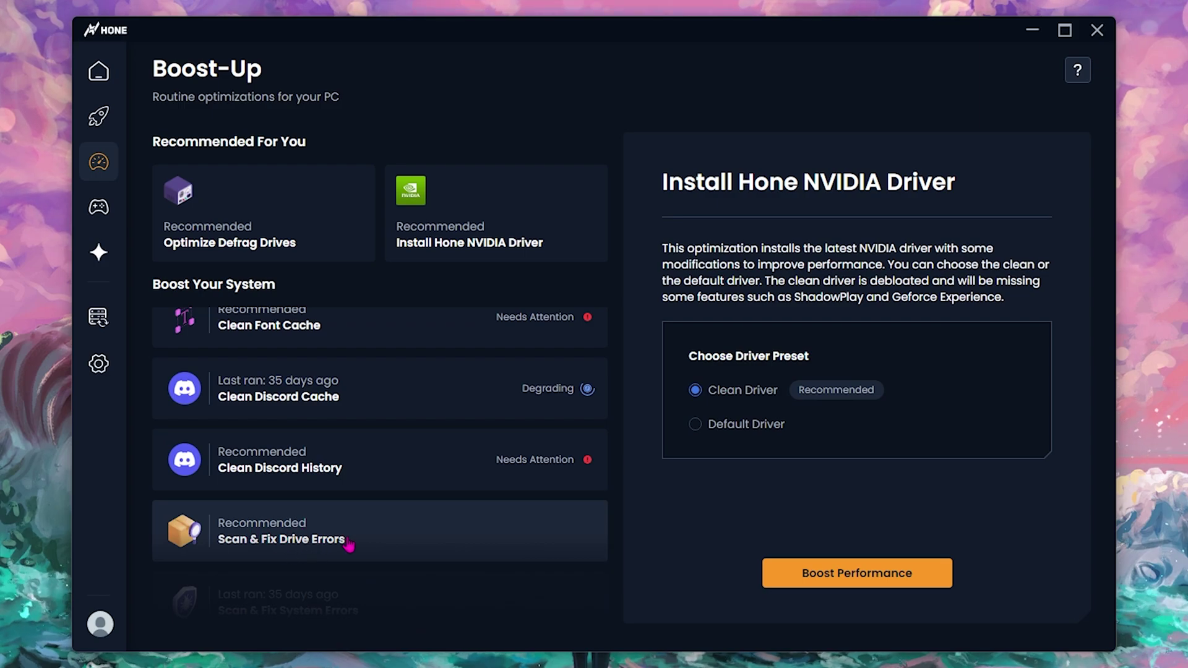
scroll(276, 417, "down", 2)
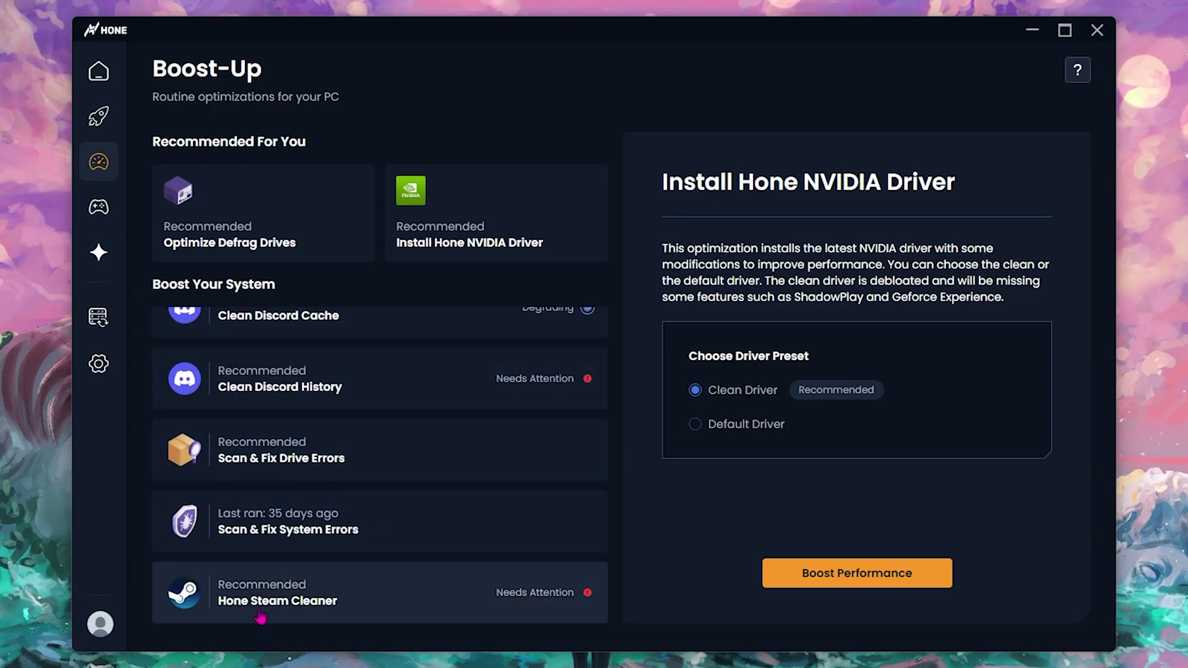
scroll(327, 589, "down", 5)
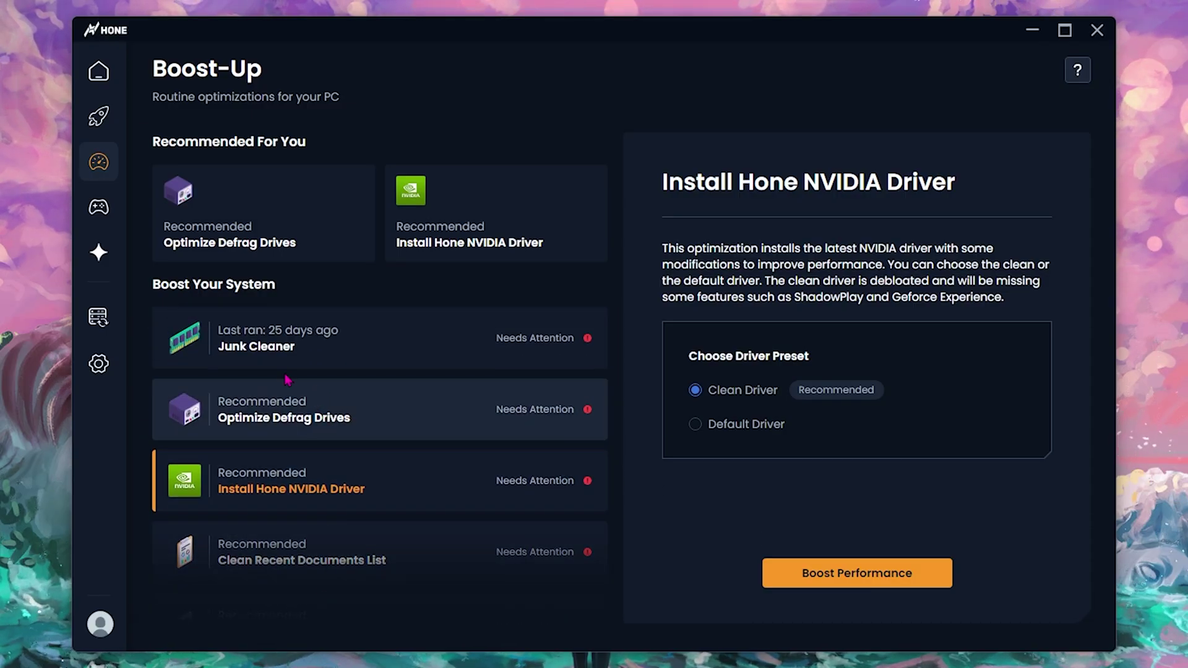
left_click(106, 211)
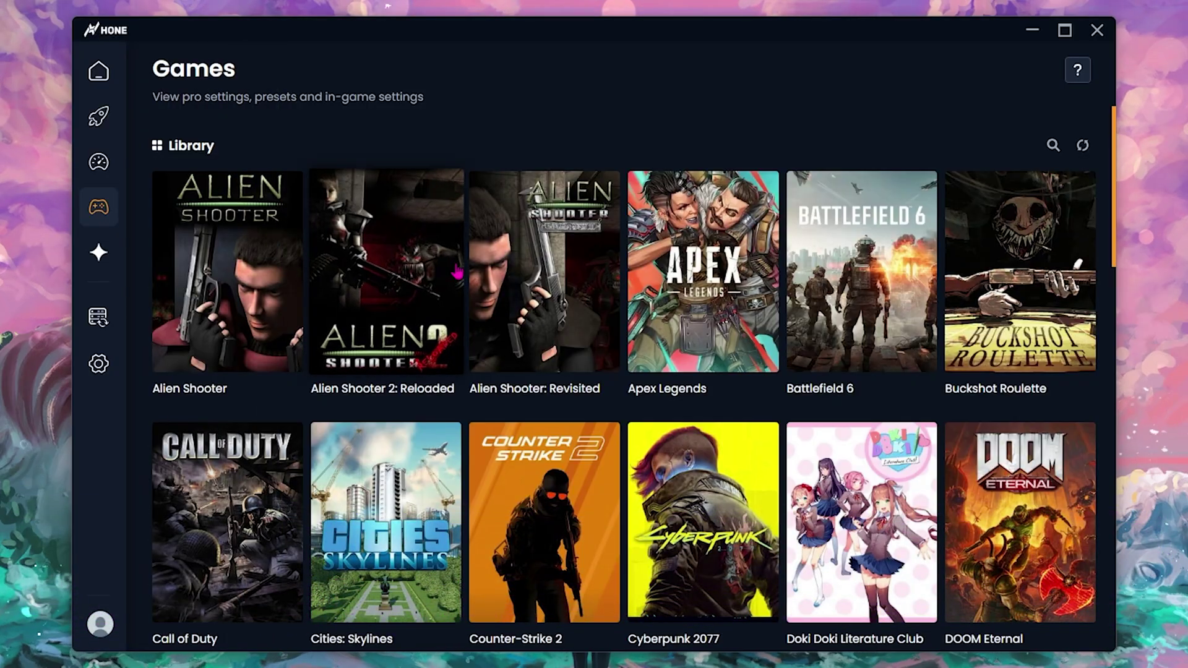
Pick Fortnite in the Games library and select its Best Performance preset
scroll(509, 294, "down", 10)
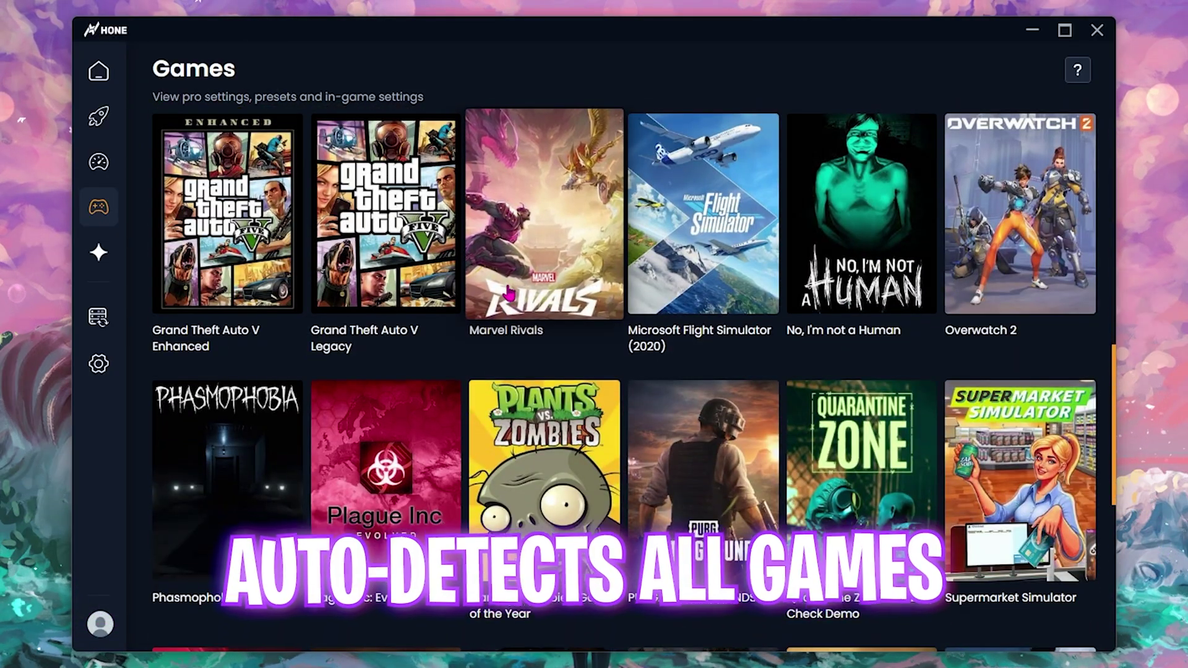
scroll(582, 293, "up", 4)
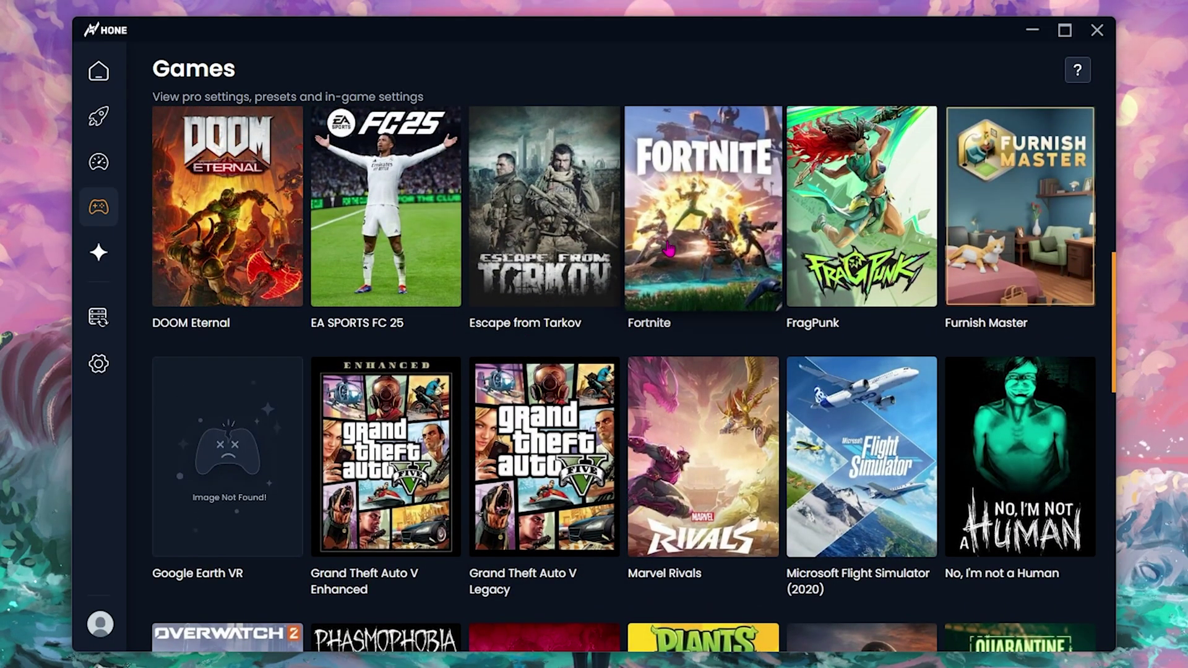
left_click(699, 235)
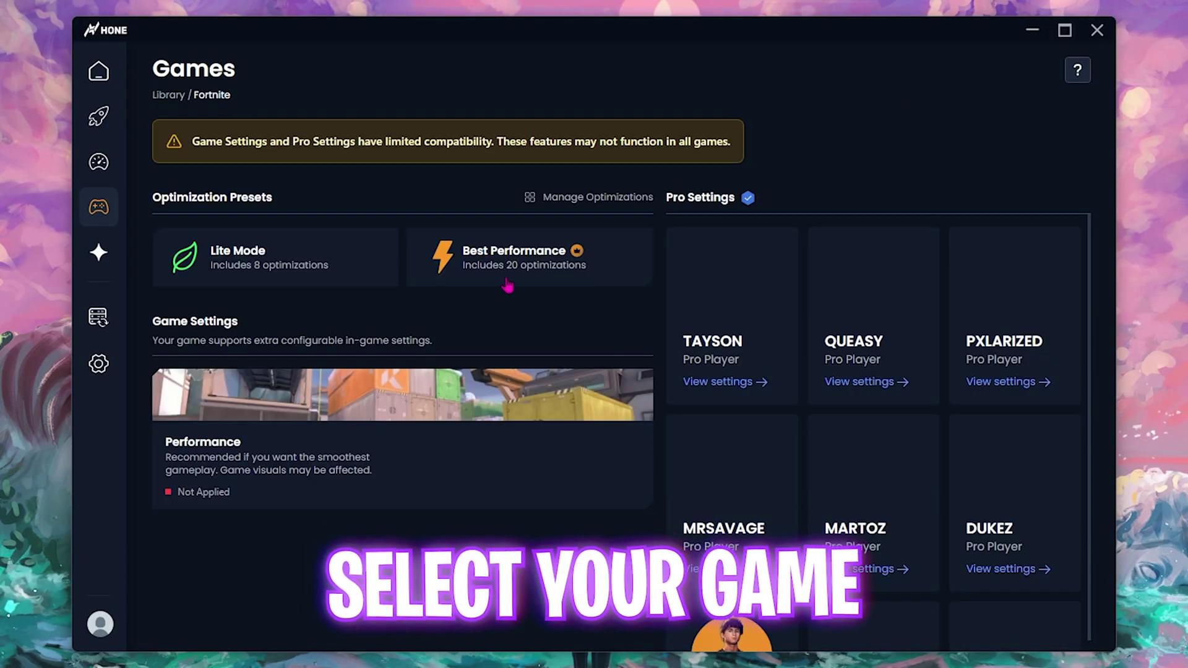
left_click(578, 280)
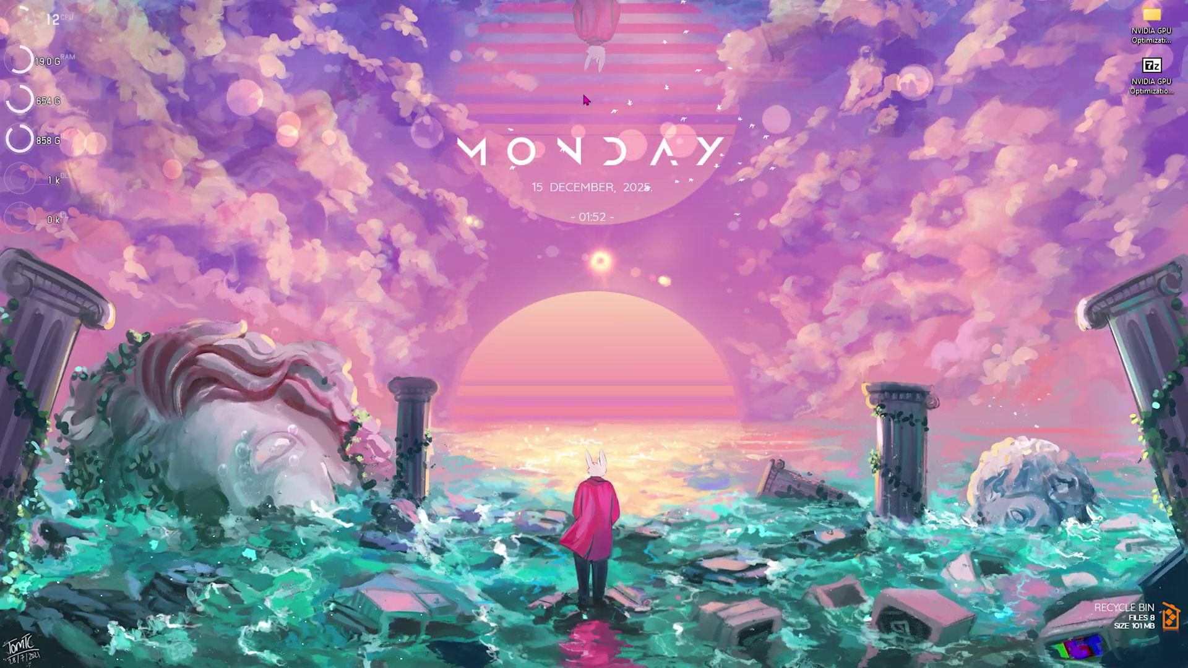
Launch Microsoft Store, rerun the 'nvidia control panel' search, and start NVIDIA Control Panel
key("super")
type("mic")
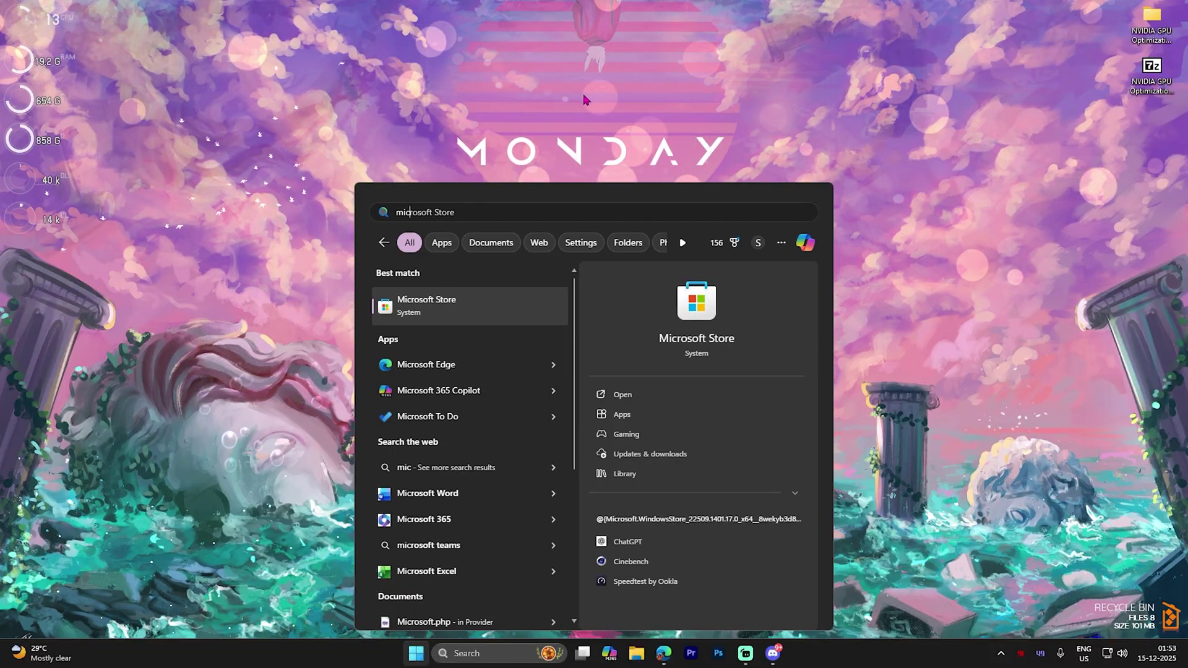
key("Escape")
left_click(427, 15)
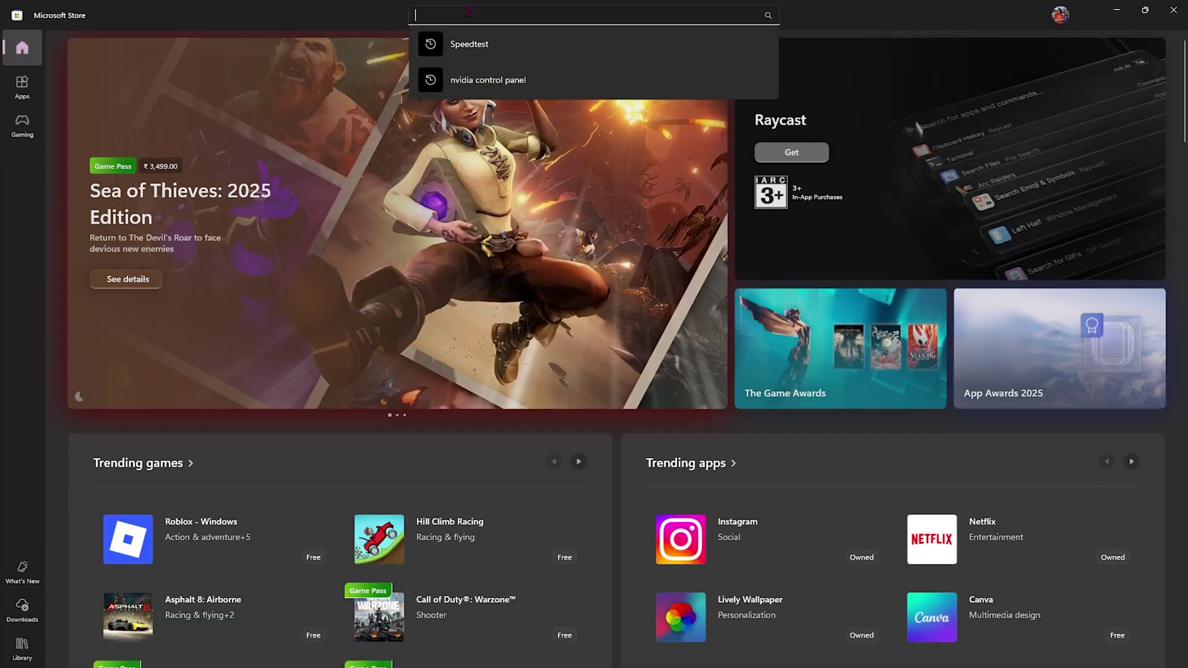
left_click(458, 80)
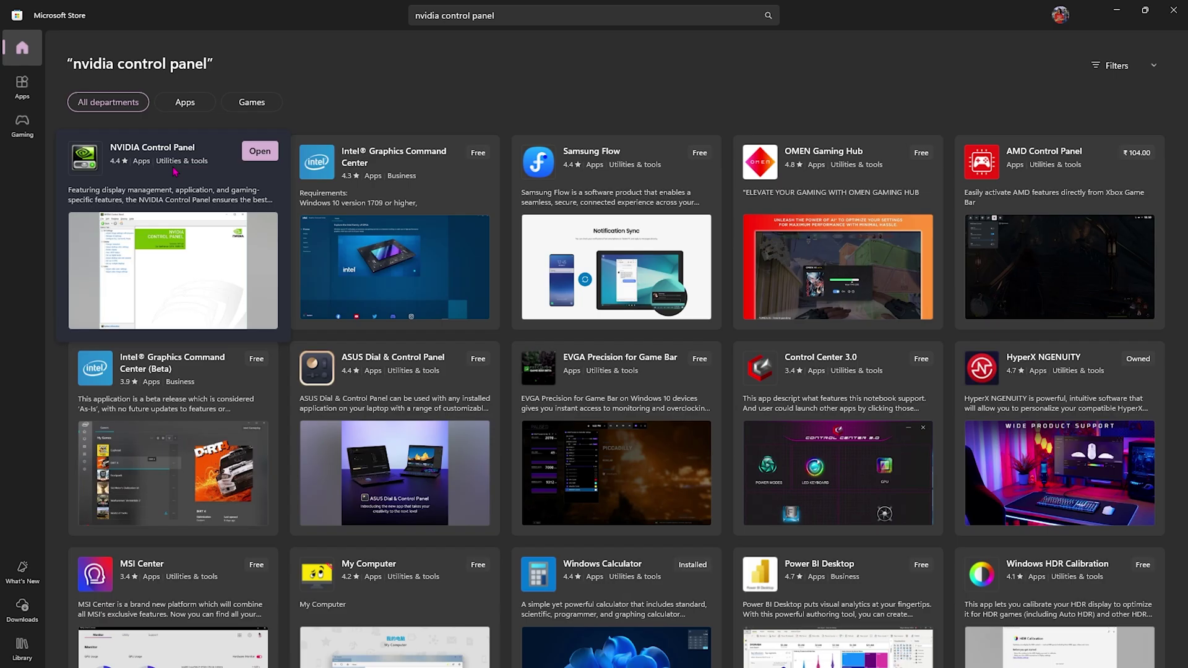
left_click(260, 151)
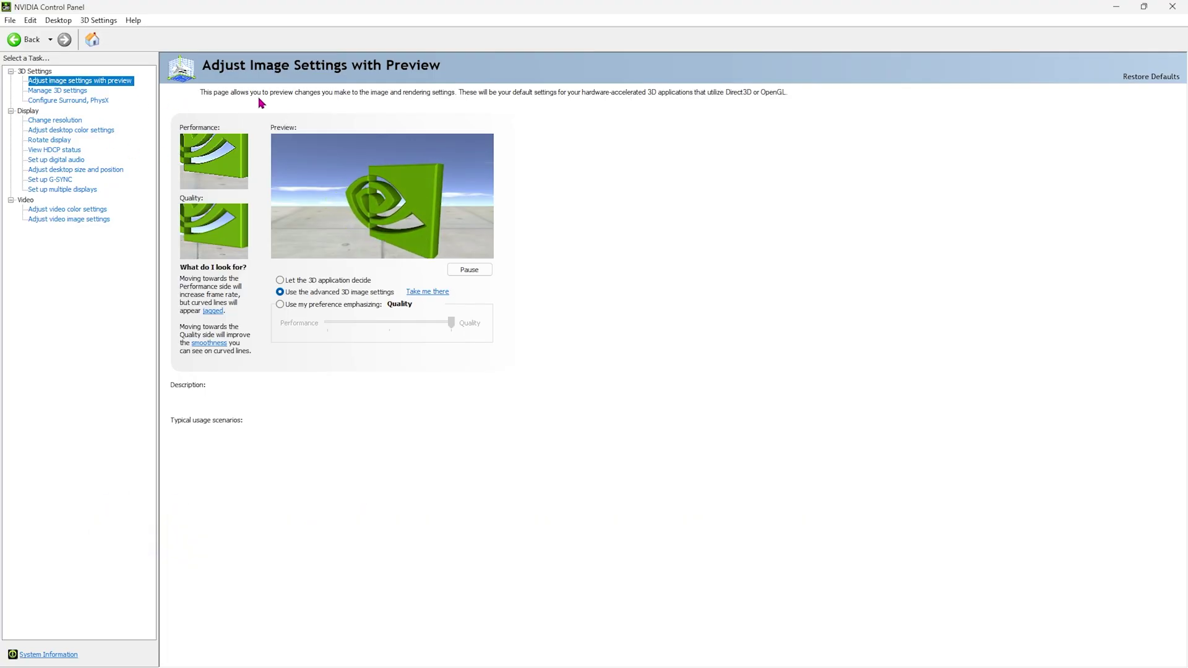
Follow the 'Use the advanced 3D image settings' link to Manage 3D Settings
mouse_move(427, 297)
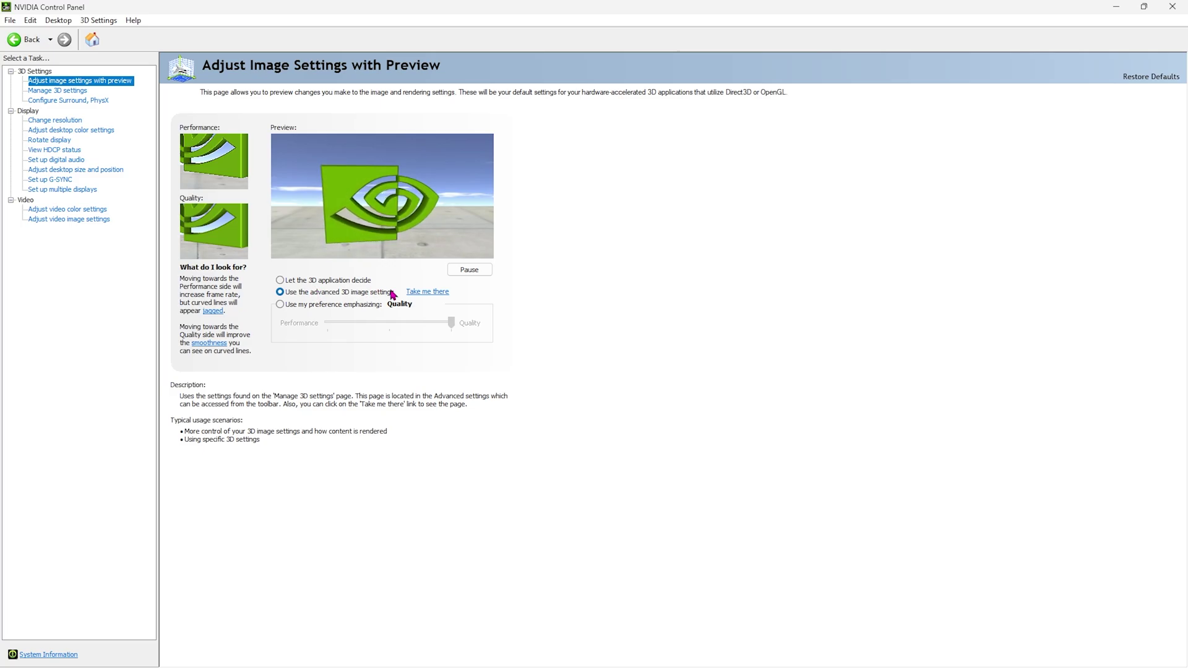
left_click(421, 293)
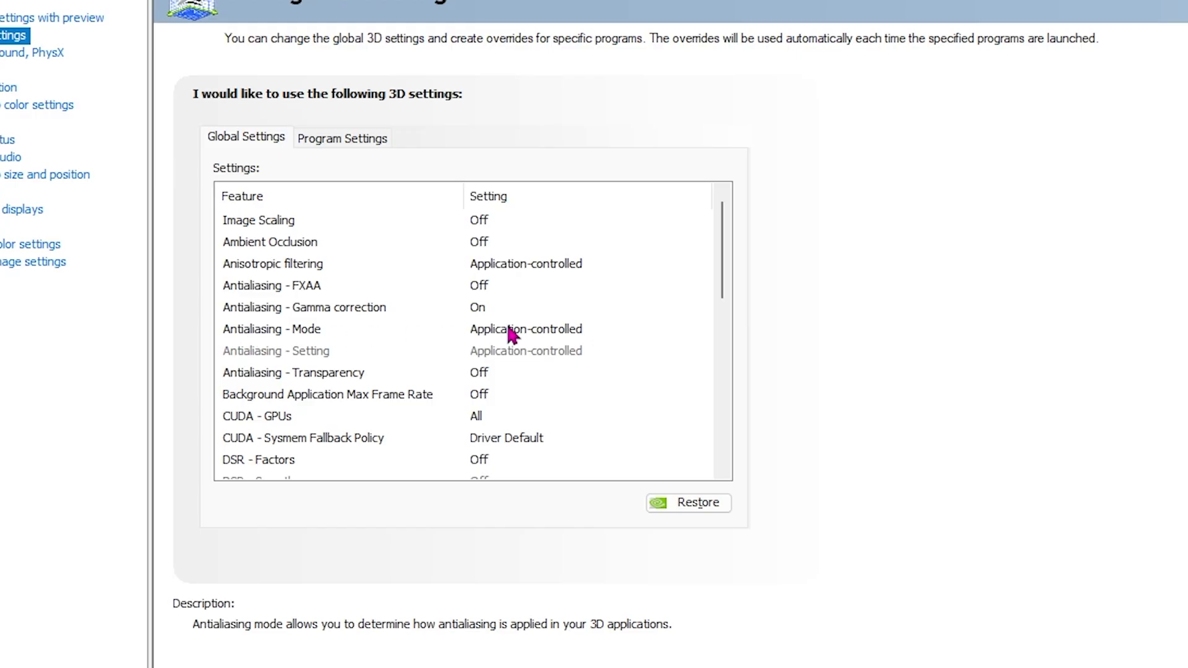
Turn on Background Application Max Frame Rate with a 30 FPS cap
scroll(268, 335, "down", 1)
left_click(477, 328)
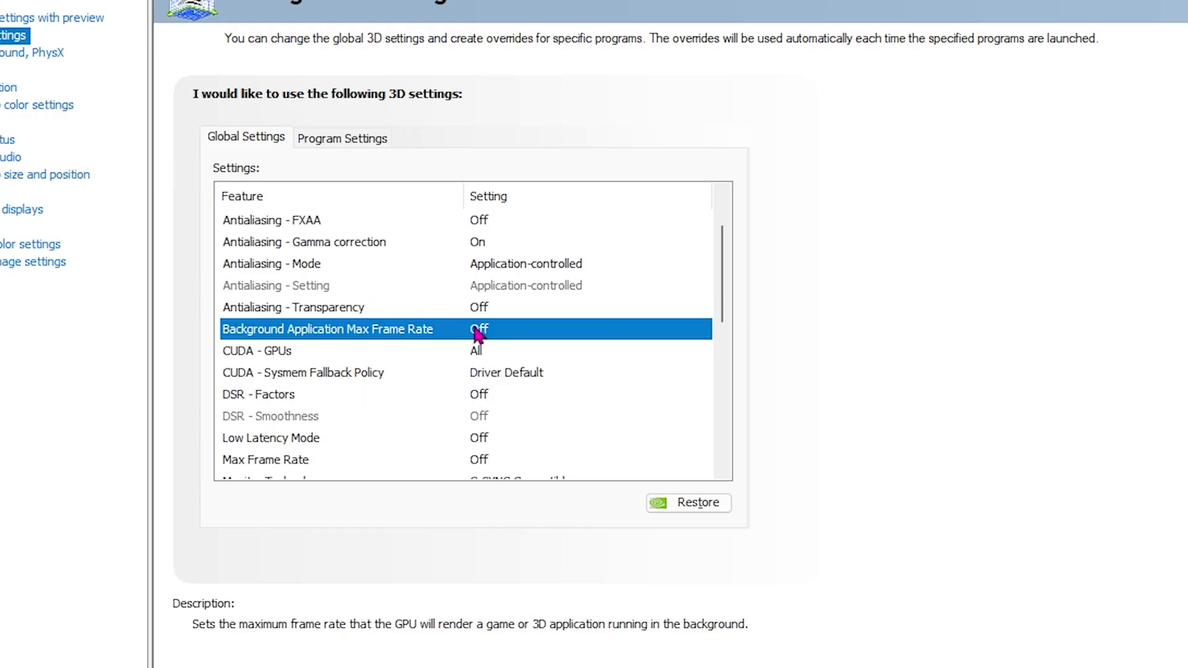
left_click(498, 329)
left_click(502, 409)
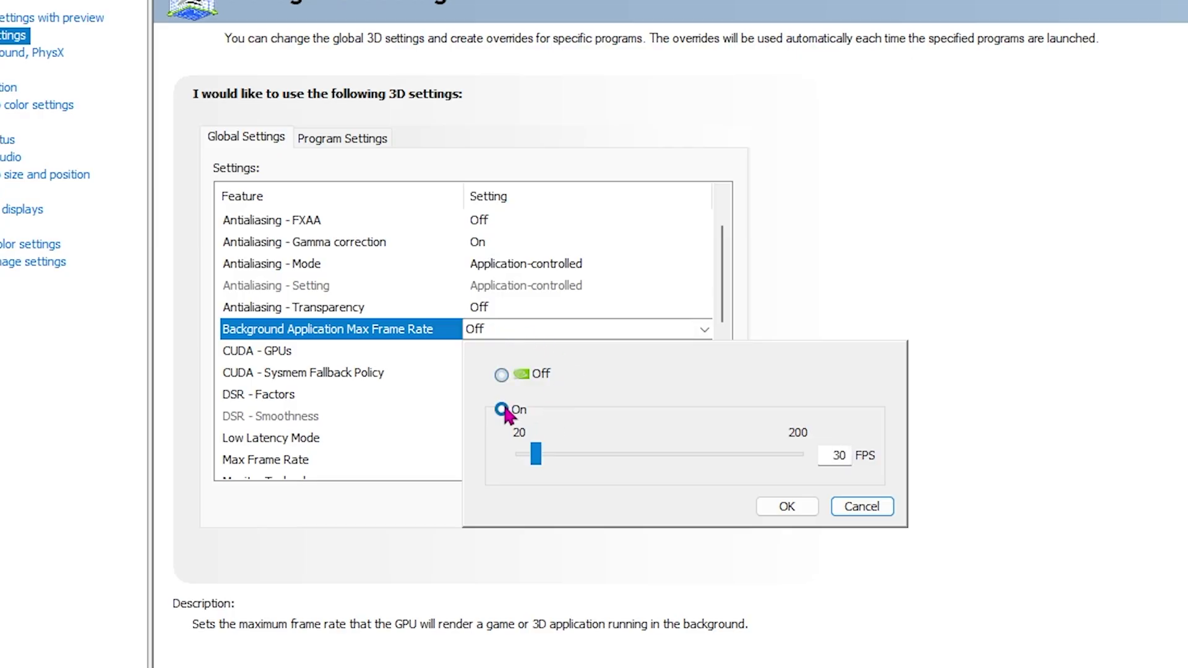
left_click(787, 506)
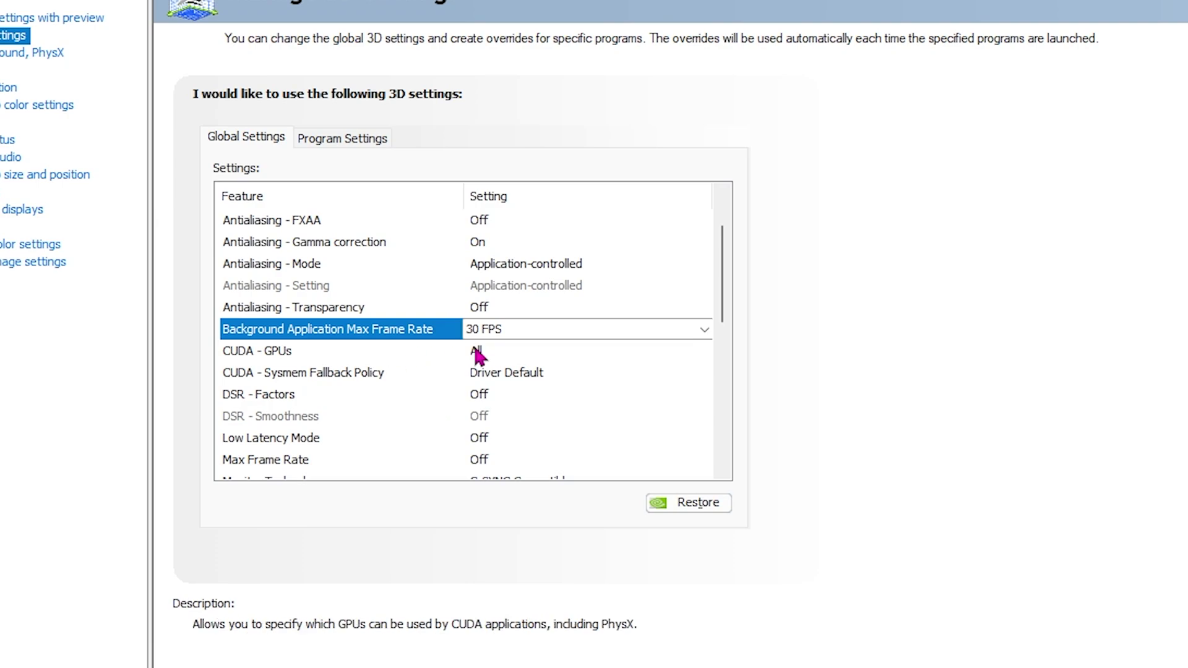
Confirm the CUDA - GPUs choice and keep Sysmem Fallback Policy at Driver Default
left_click(499, 351)
left_click(499, 352)
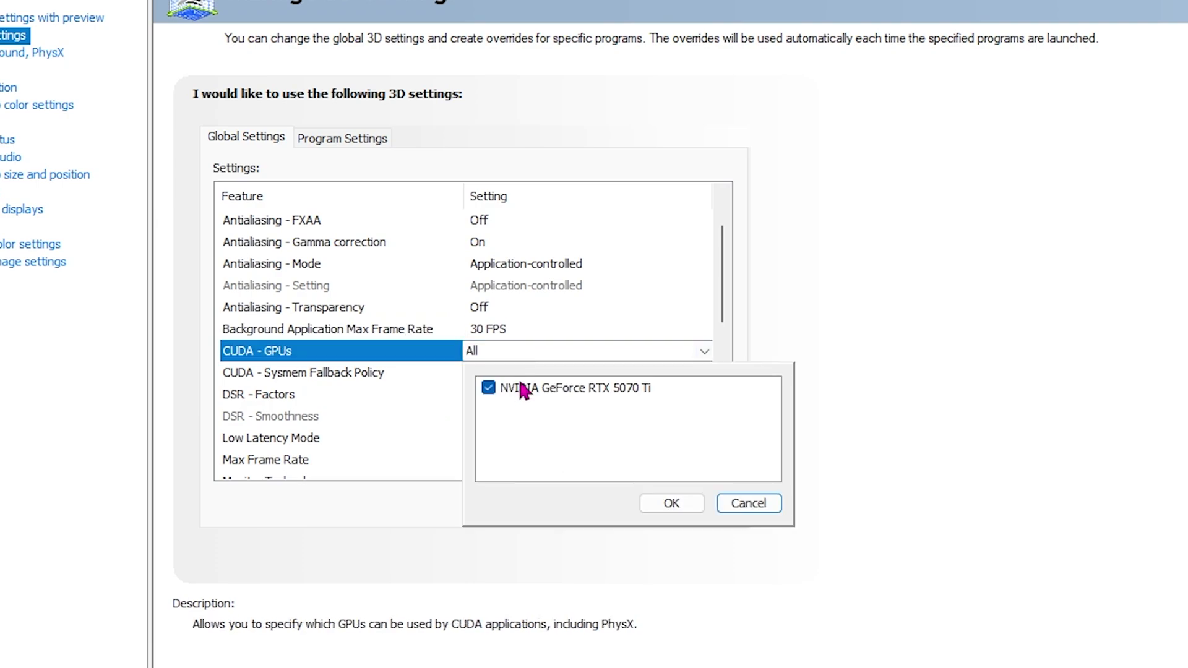
left_click(674, 503)
left_click(495, 375)
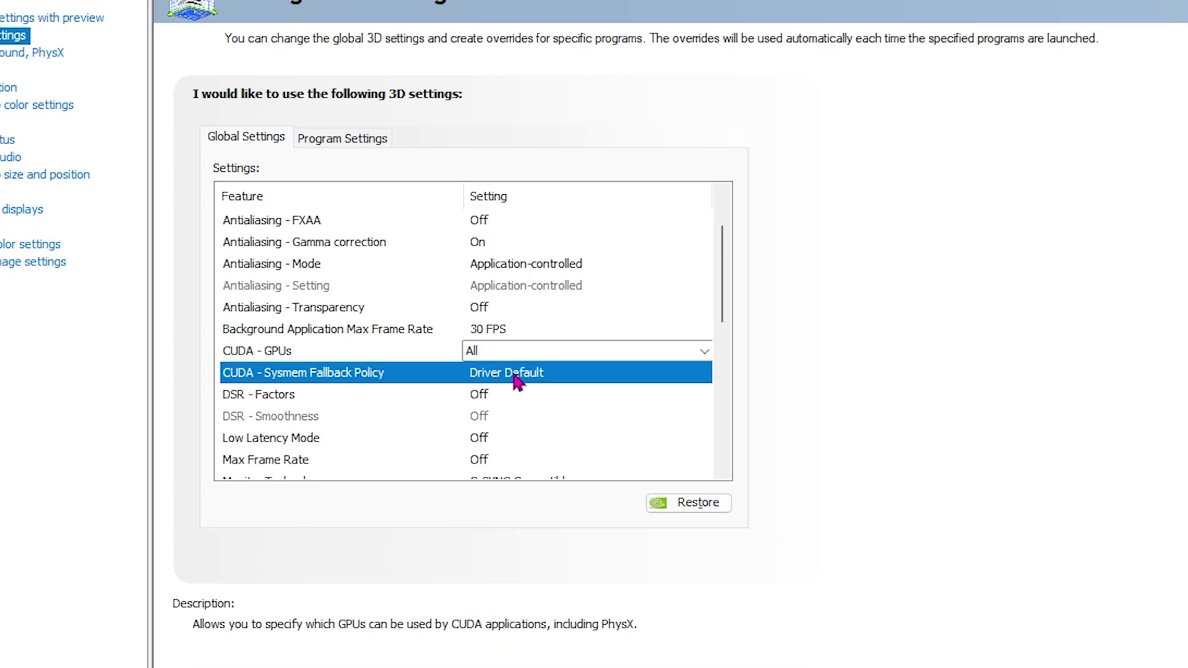
left_click(513, 378)
left_click(513, 396)
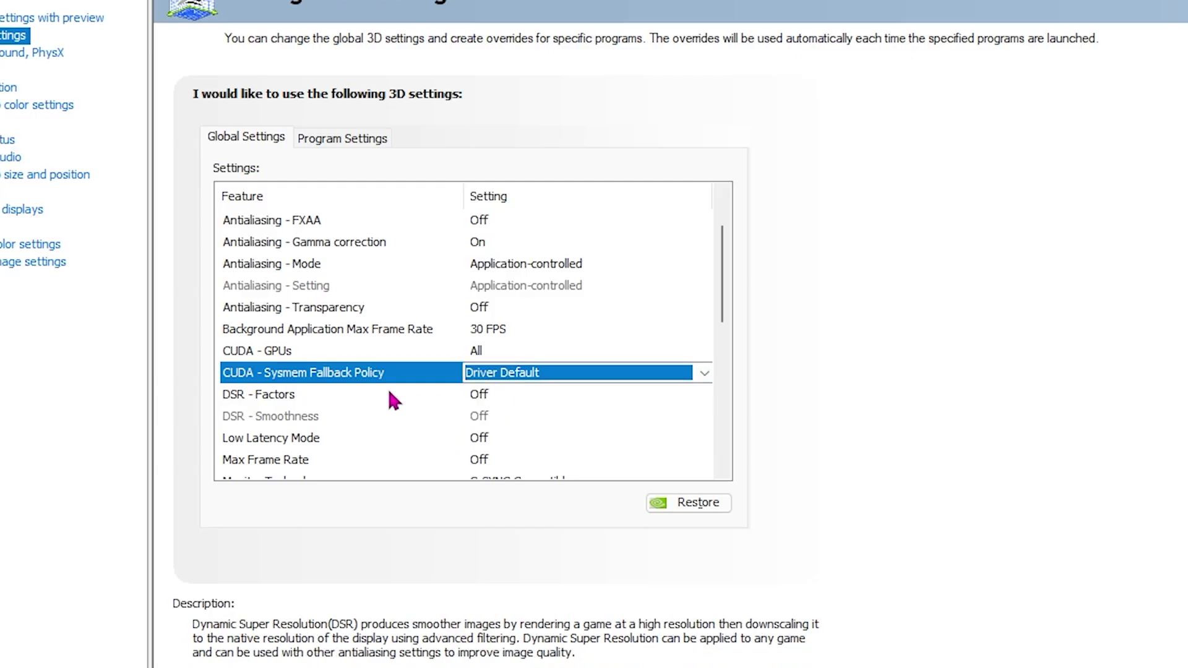
Check Monitor Technology options and set OpenGL GDI compatibility to Prefer performance
scroll(390, 396, "down", 1)
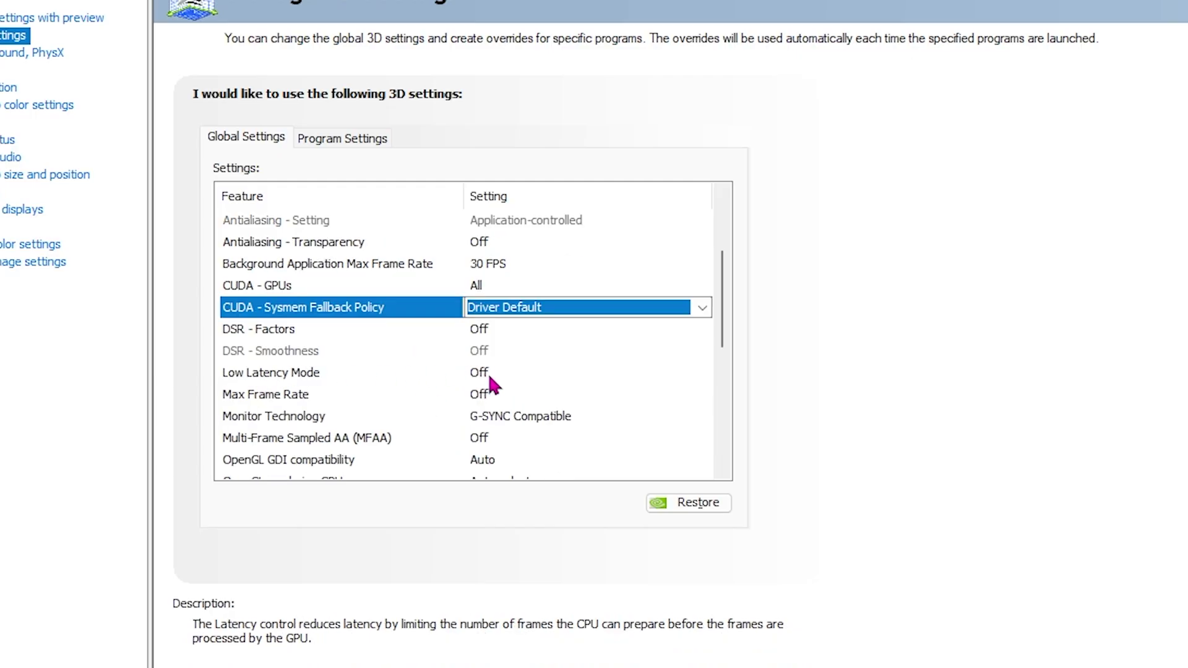
left_click(501, 411)
left_click(513, 414)
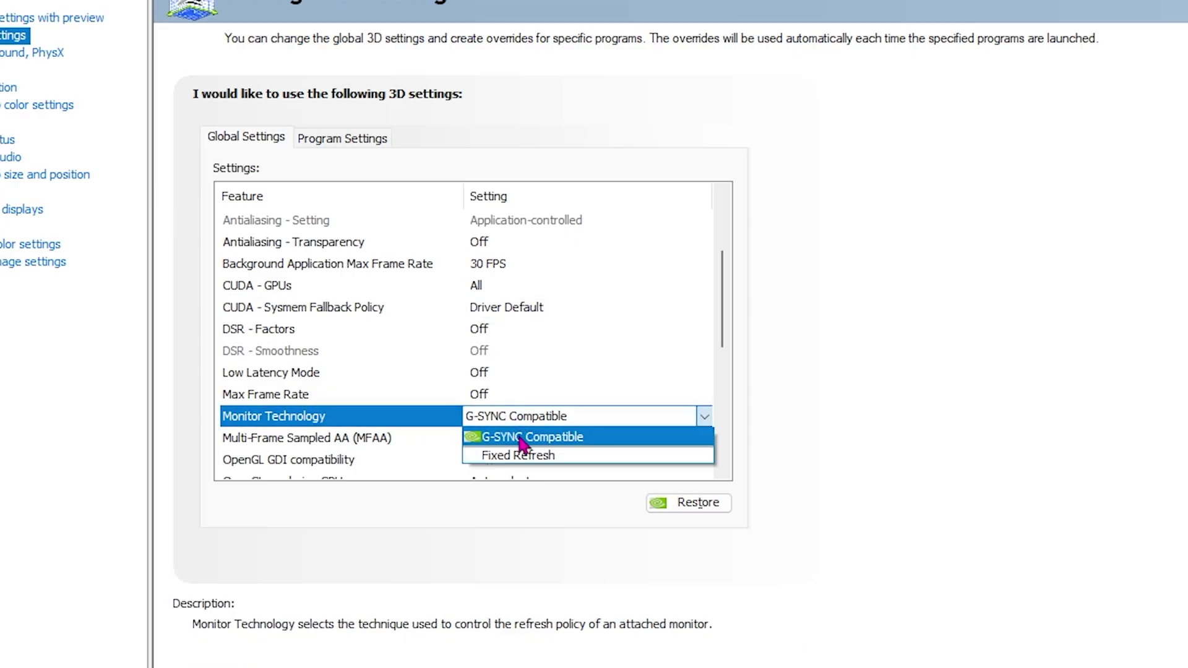
scroll(469, 319, "down", 2)
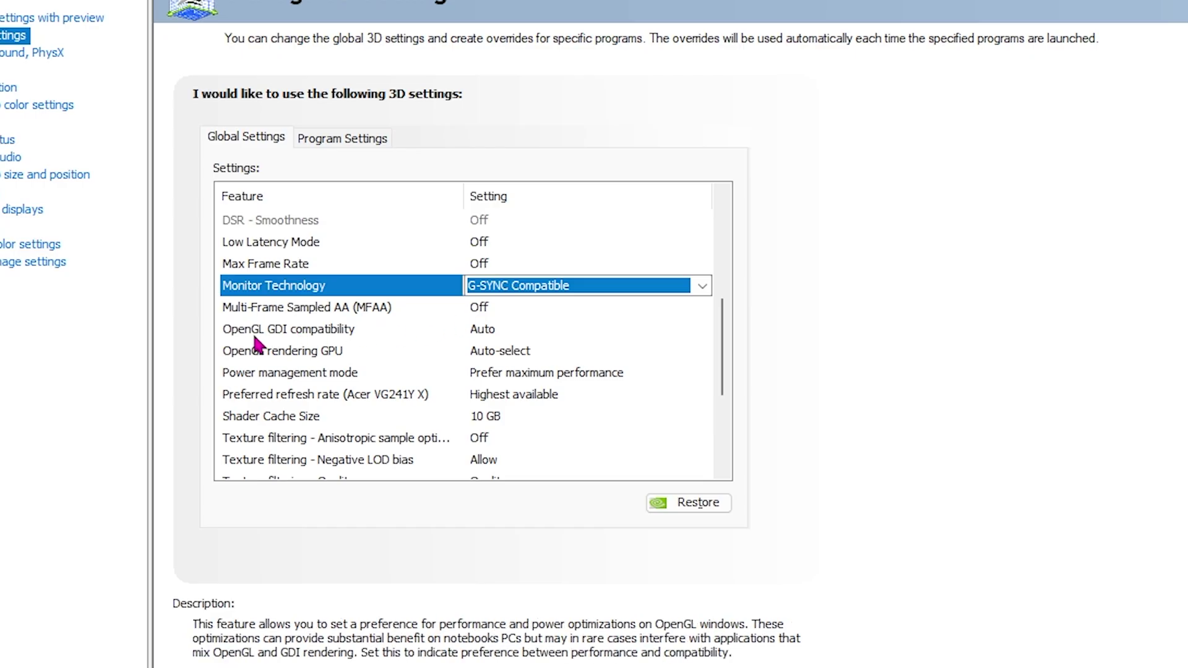
left_click(494, 334)
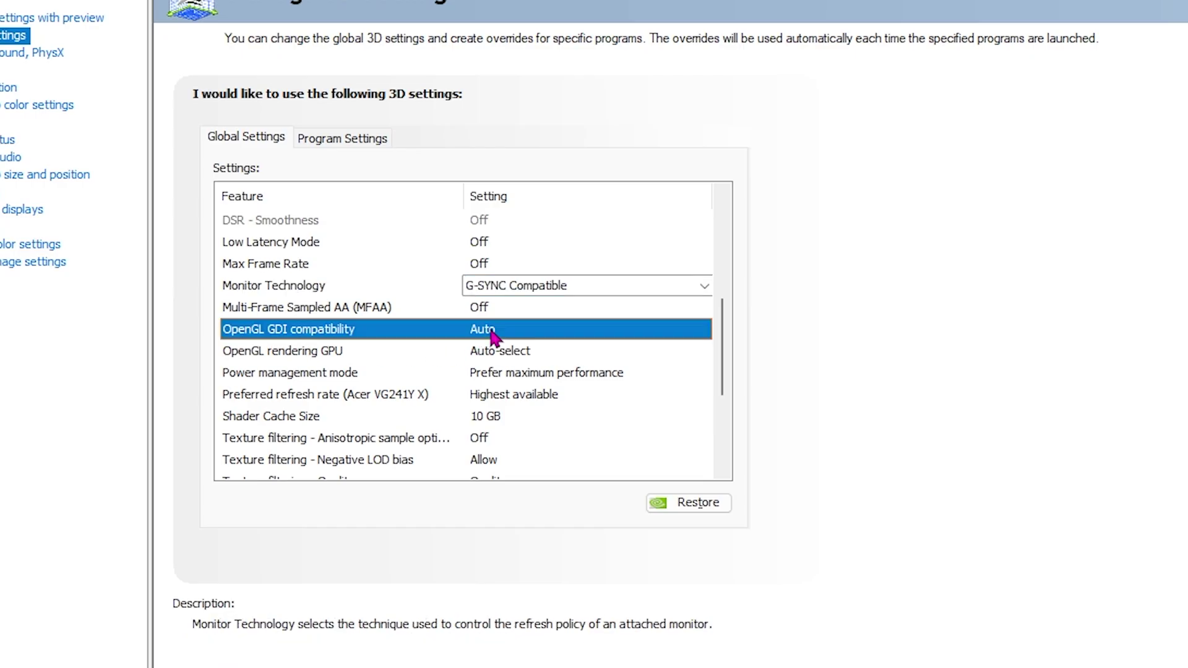
left_click(493, 335)
left_click(522, 370)
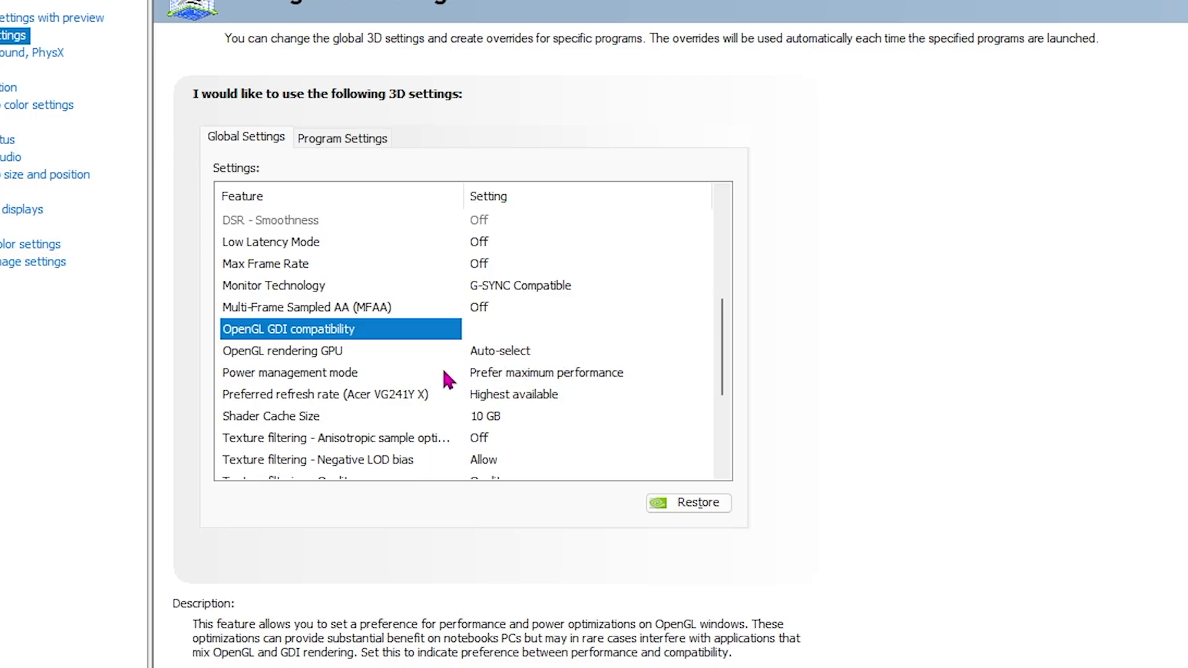
Set the OpenGL rendering GPU to the NVIDIA GeForce RTX 5070 Ti
scroll(532, 352, "down", 1)
left_click(514, 313)
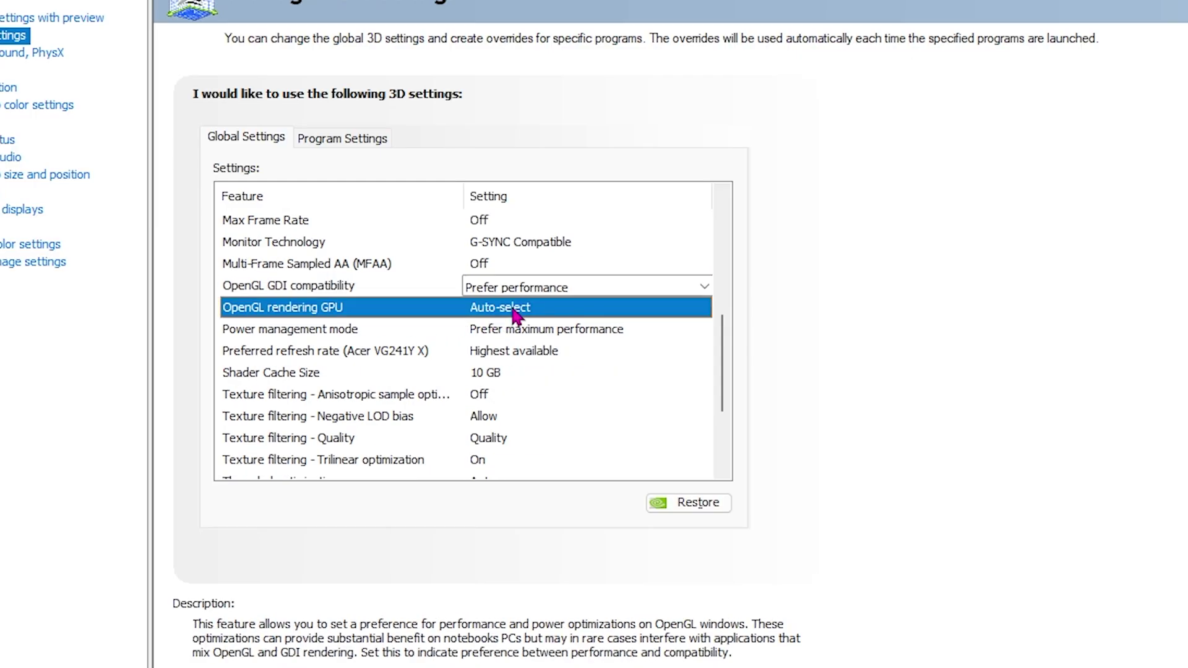
left_click(529, 309)
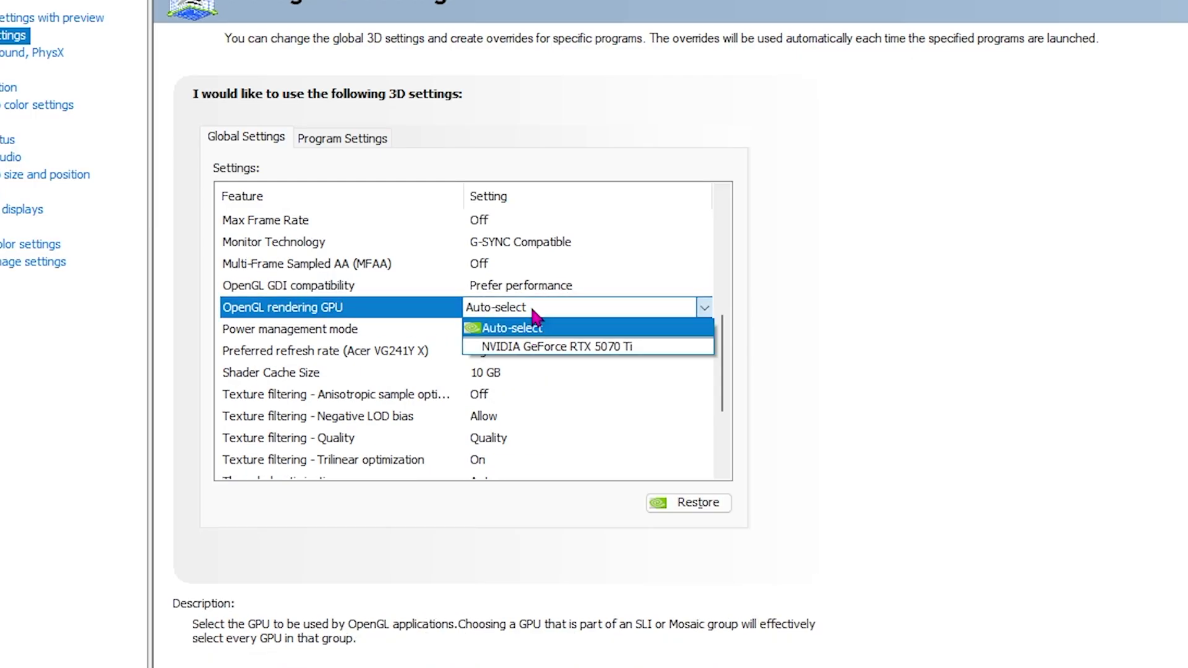
left_click(540, 352)
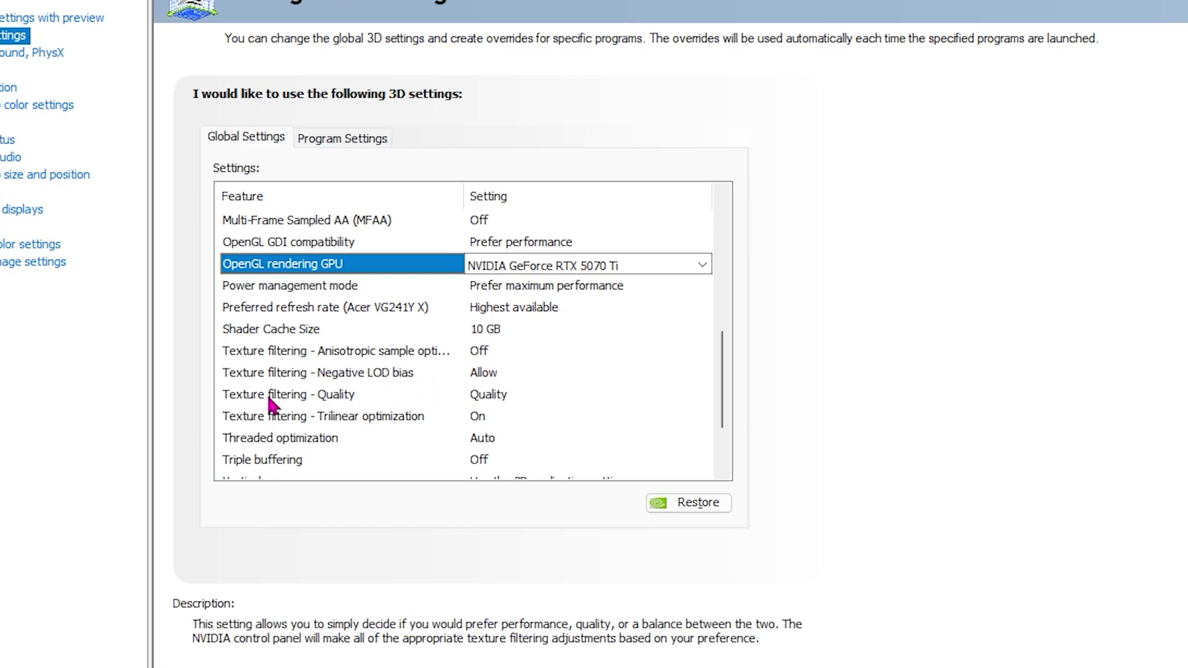
Set Texture filtering - Quality to High performance and Threaded optimization to On
left_click(505, 398)
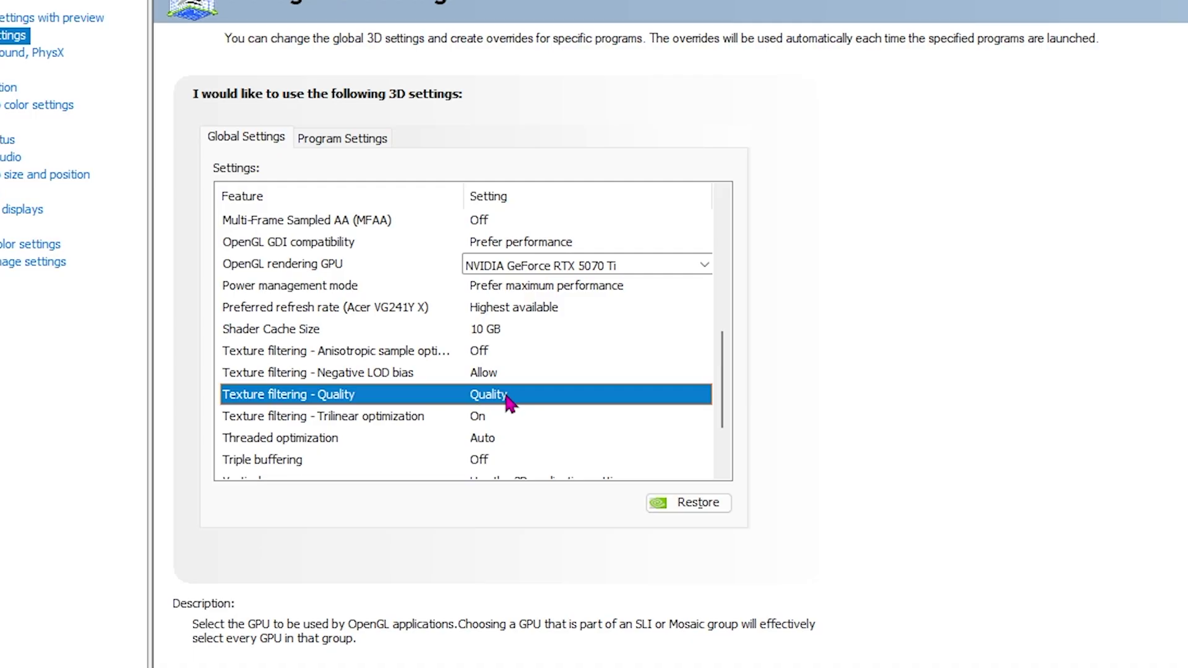
left_click(504, 395)
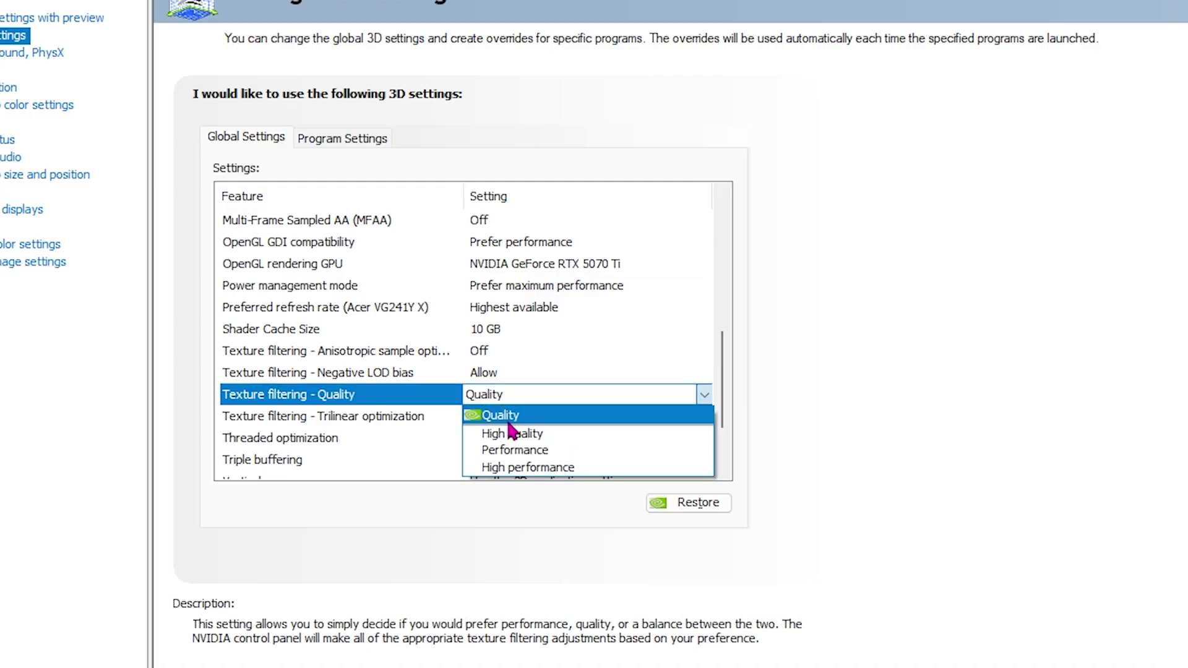
left_click(516, 467)
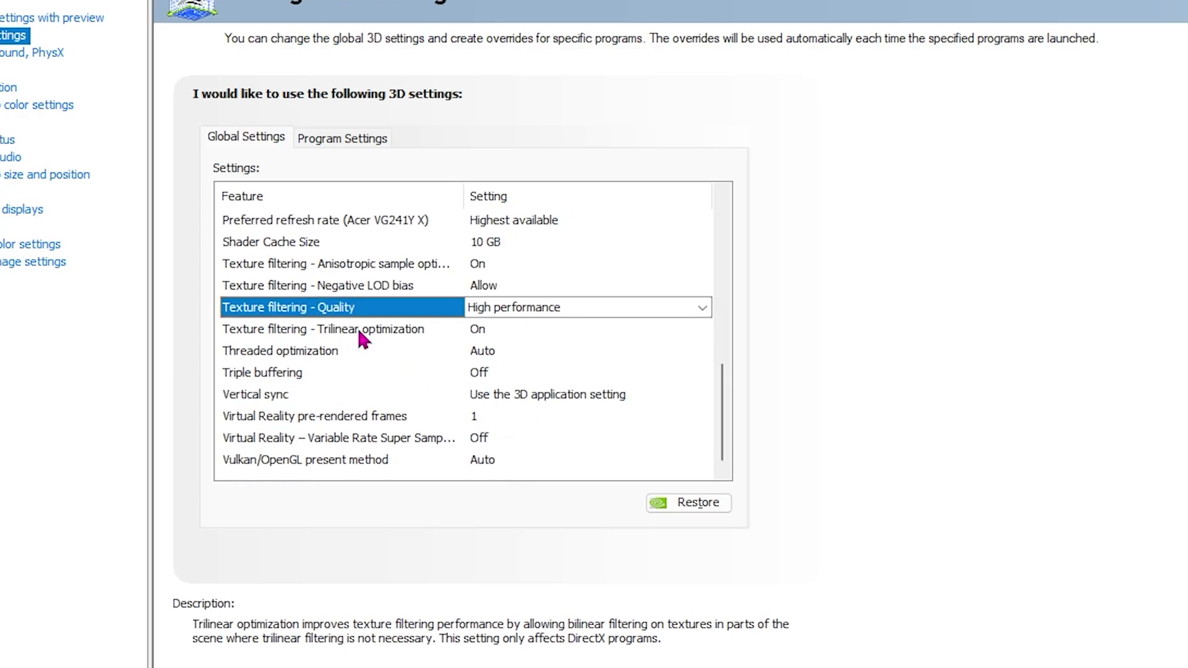
left_click(489, 354)
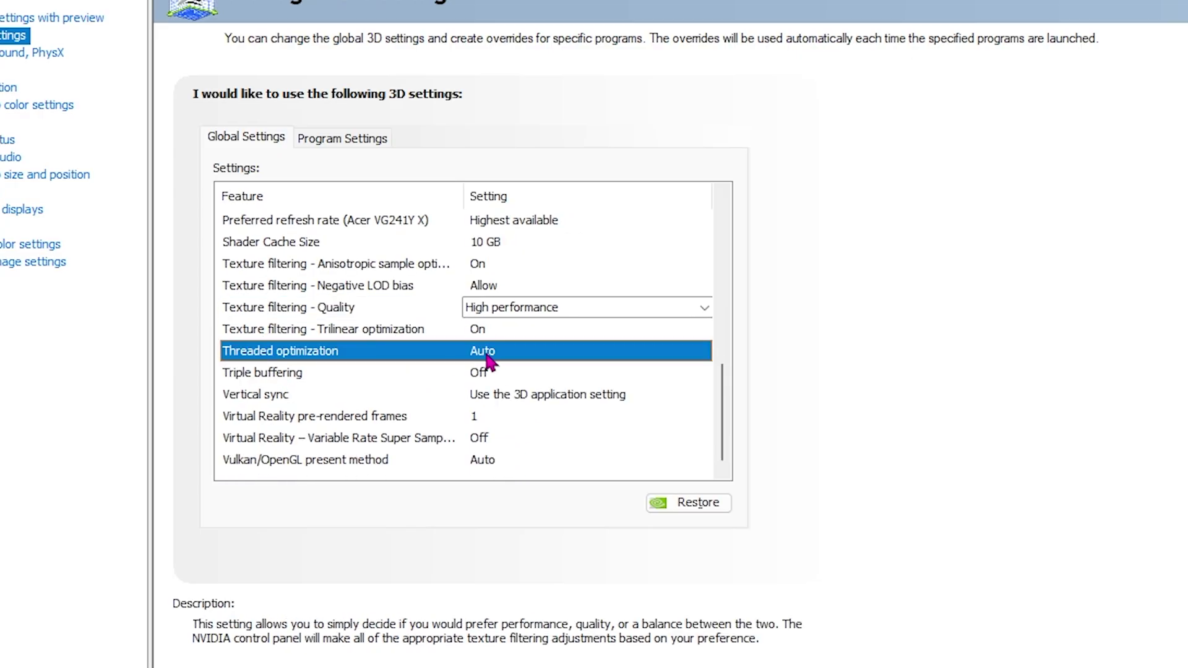
left_click(489, 358)
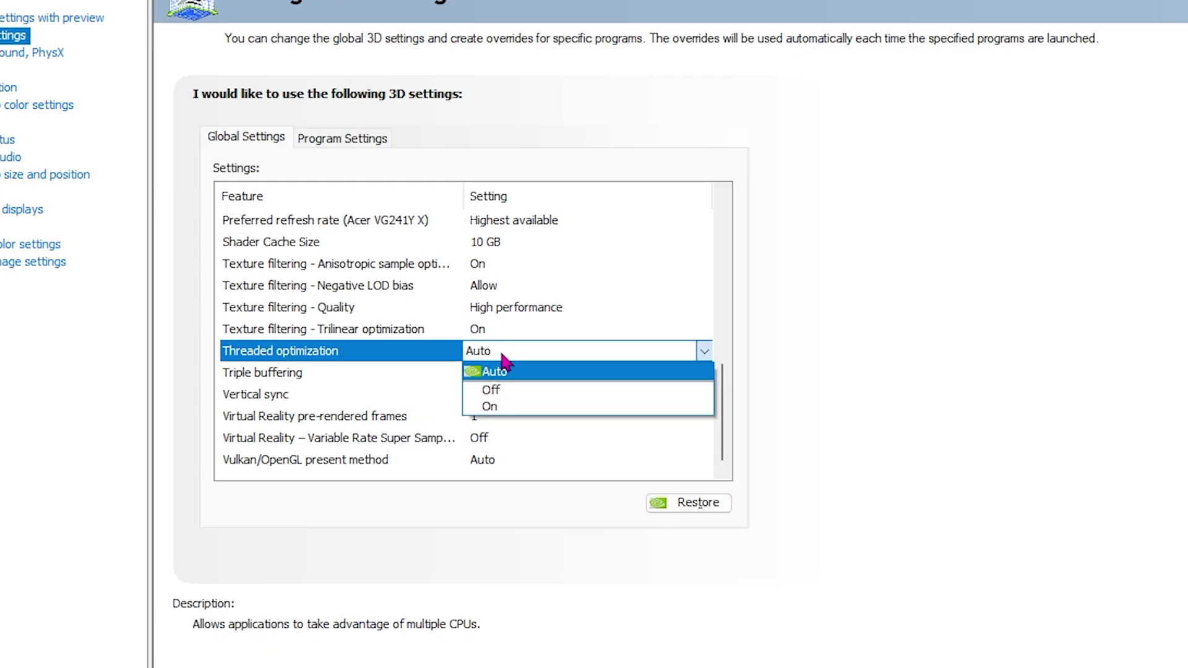
left_click(493, 407)
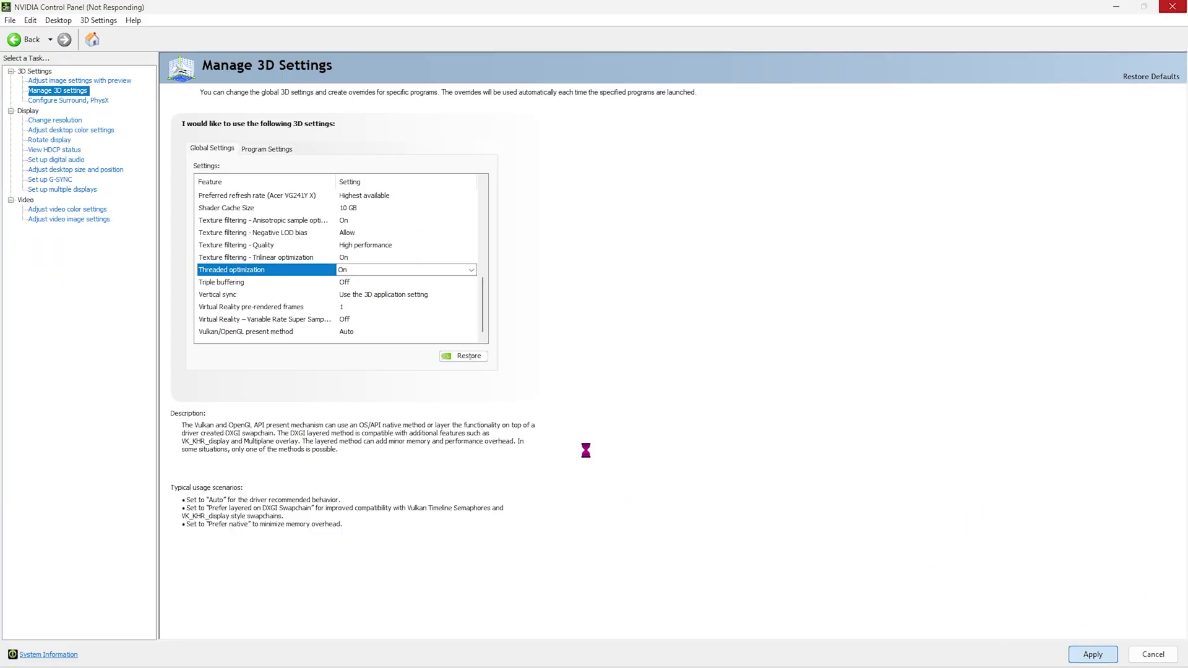
Set the PhysX processor to the NVIDIA GeForce RTX 5070 Ti and apply it
left_click(70, 100)
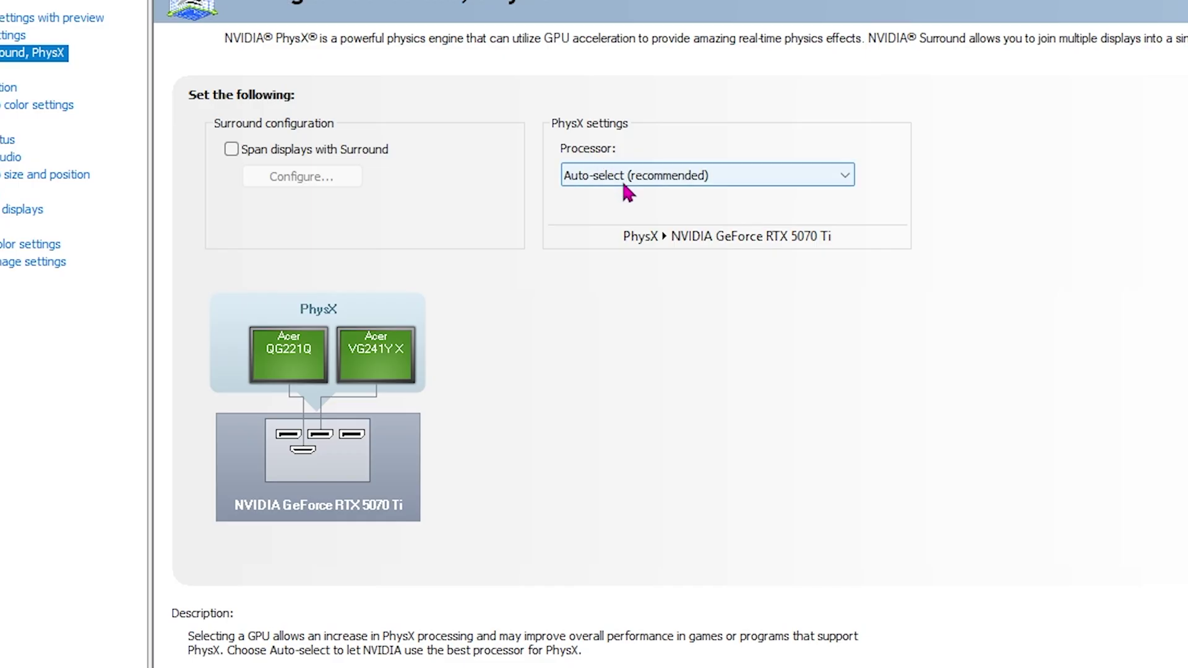
left_click(624, 186)
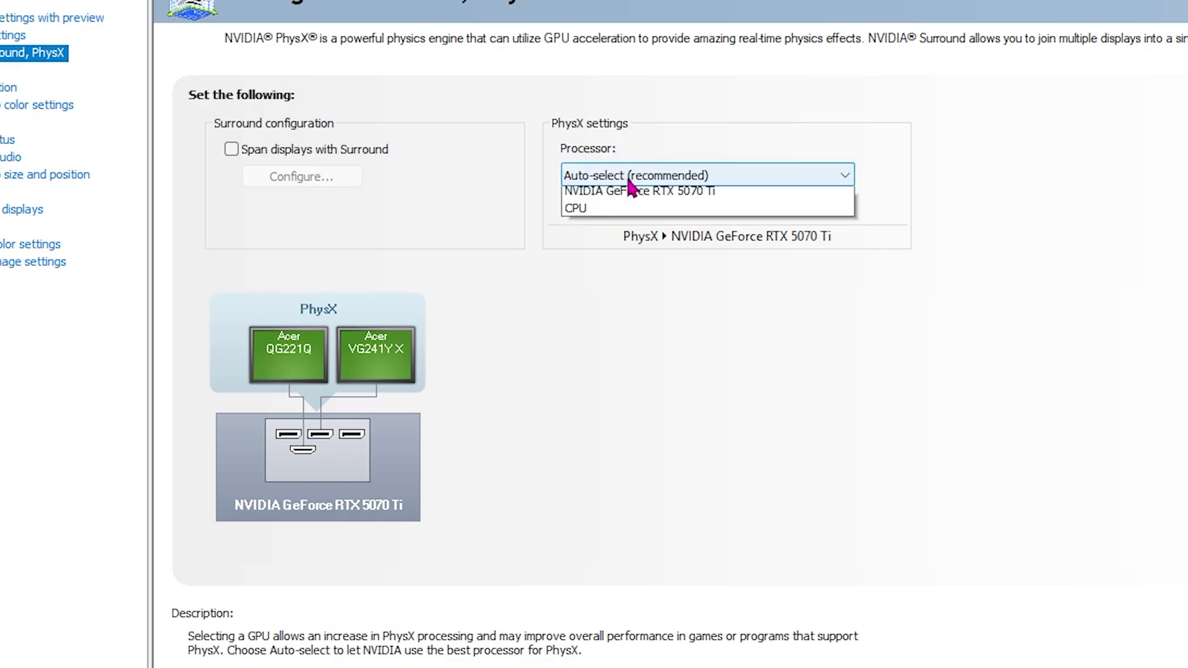
left_click(622, 214)
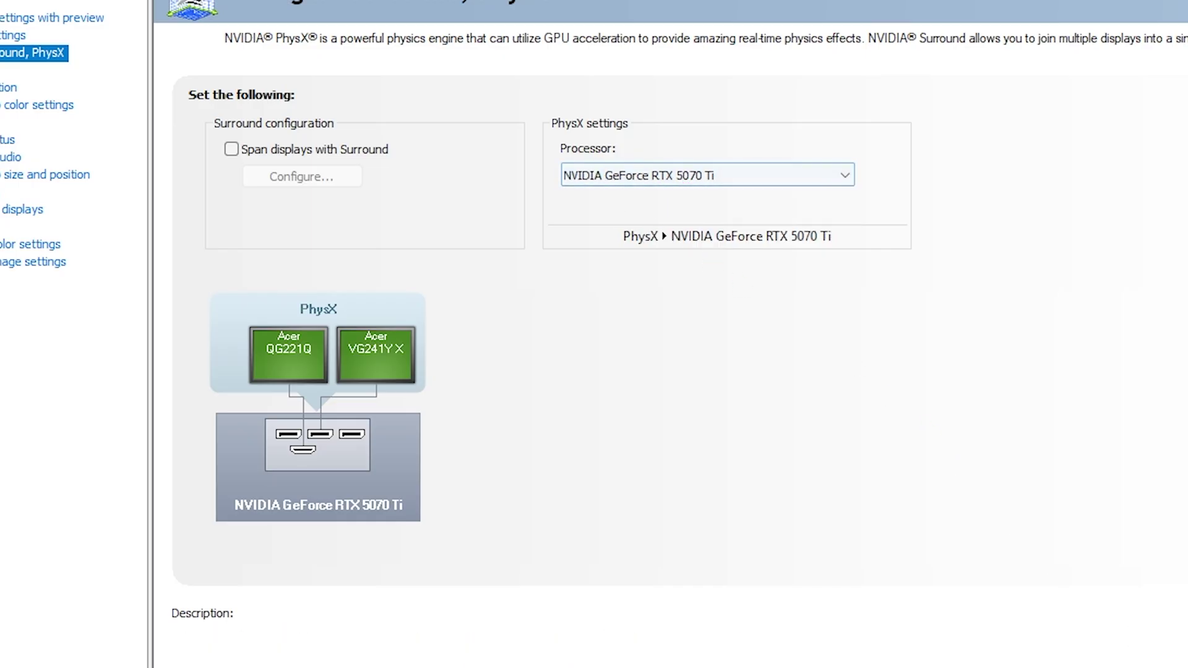
key("Return")
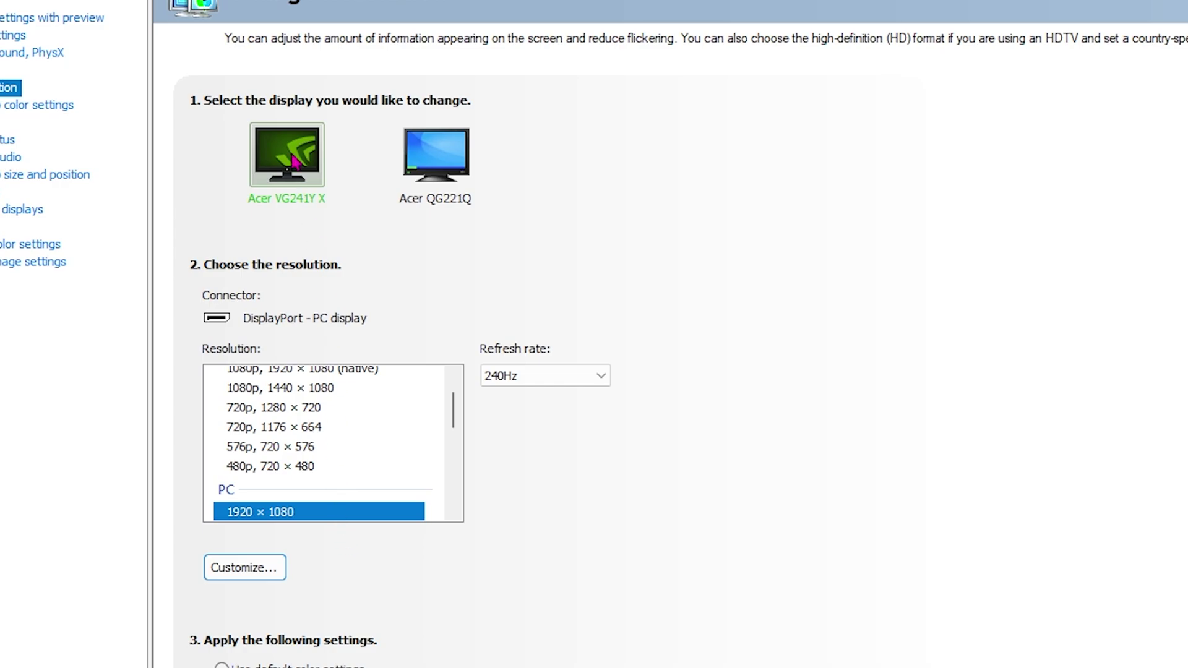
Keep the refresh rate at 240Hz and set output colour depth to 10 bpc
left_click(536, 377)
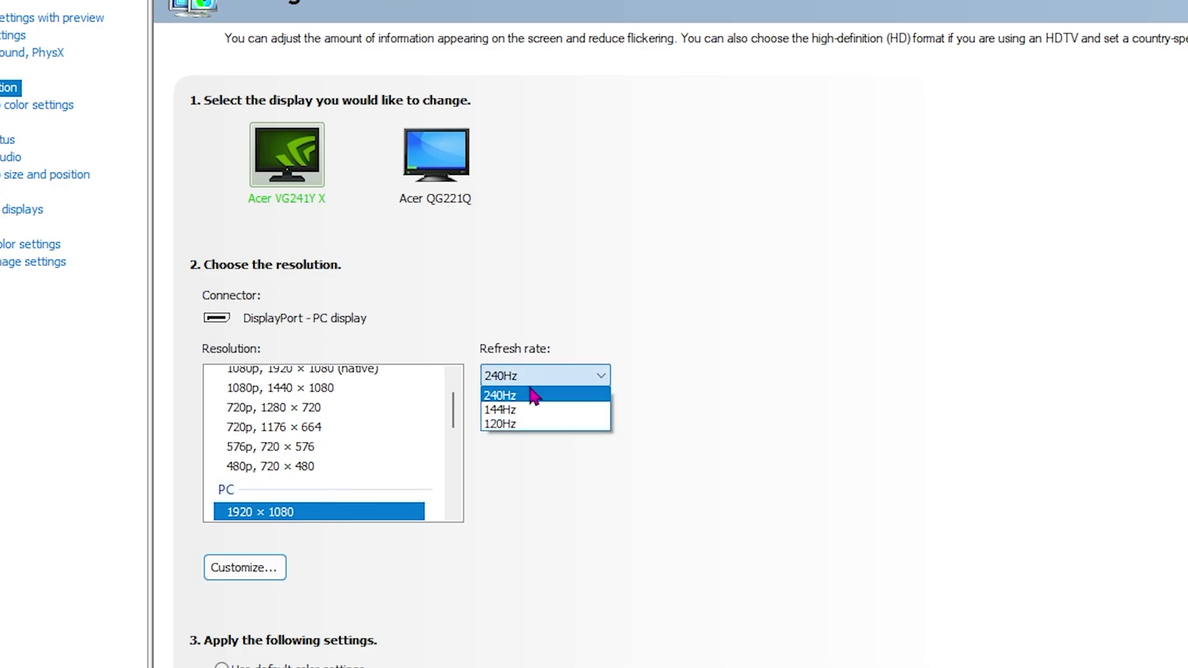
left_click(526, 392)
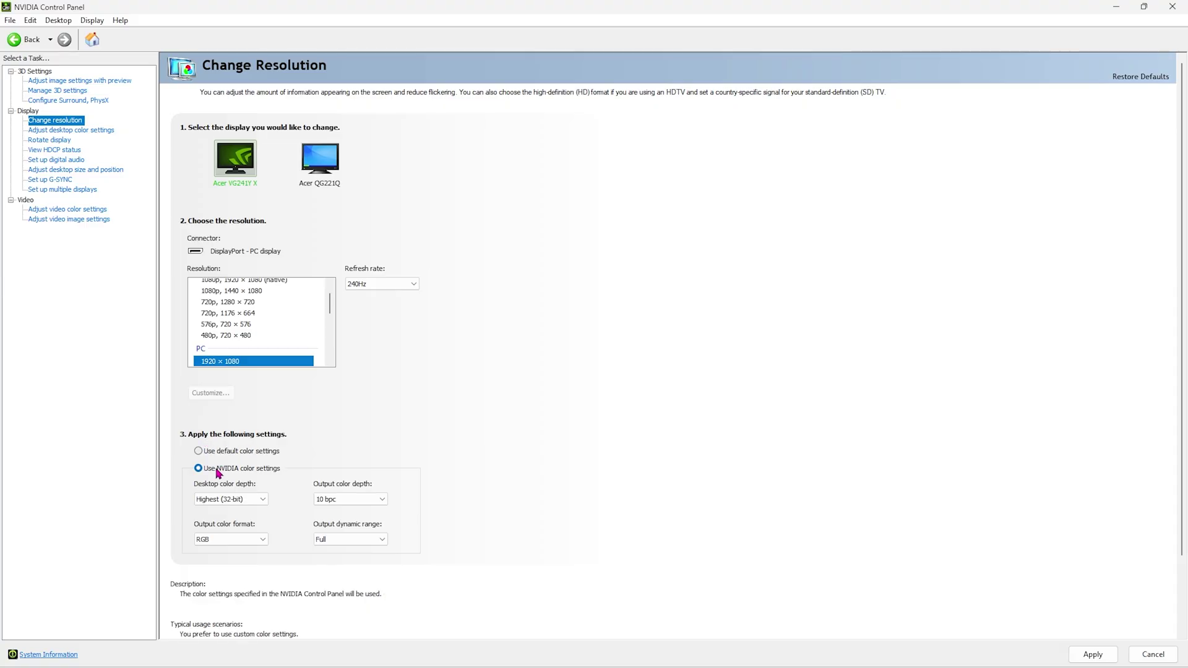
scroll(275, 466, "down", 1)
left_click(230, 481)
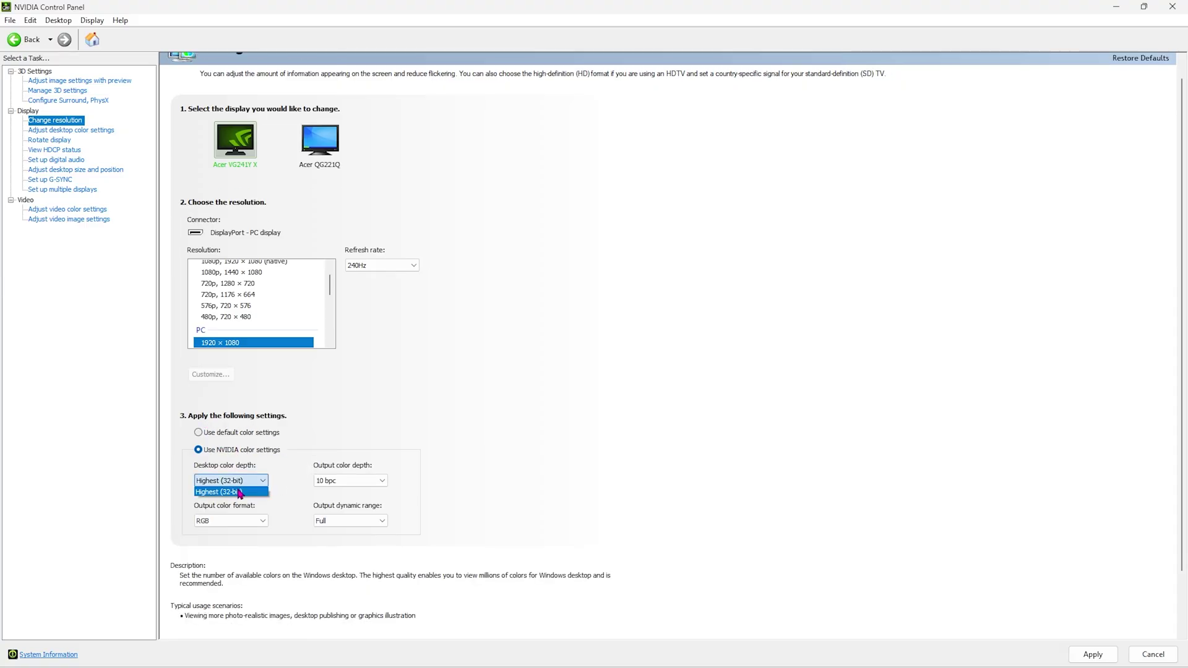
left_click(382, 481)
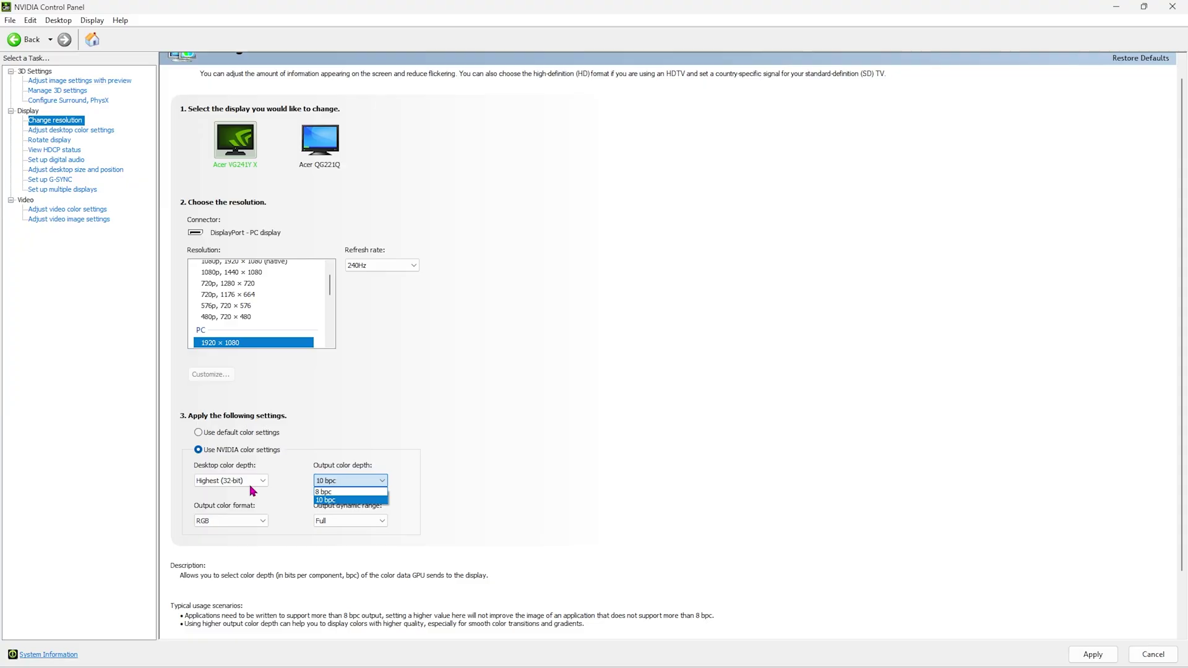
left_click(356, 478)
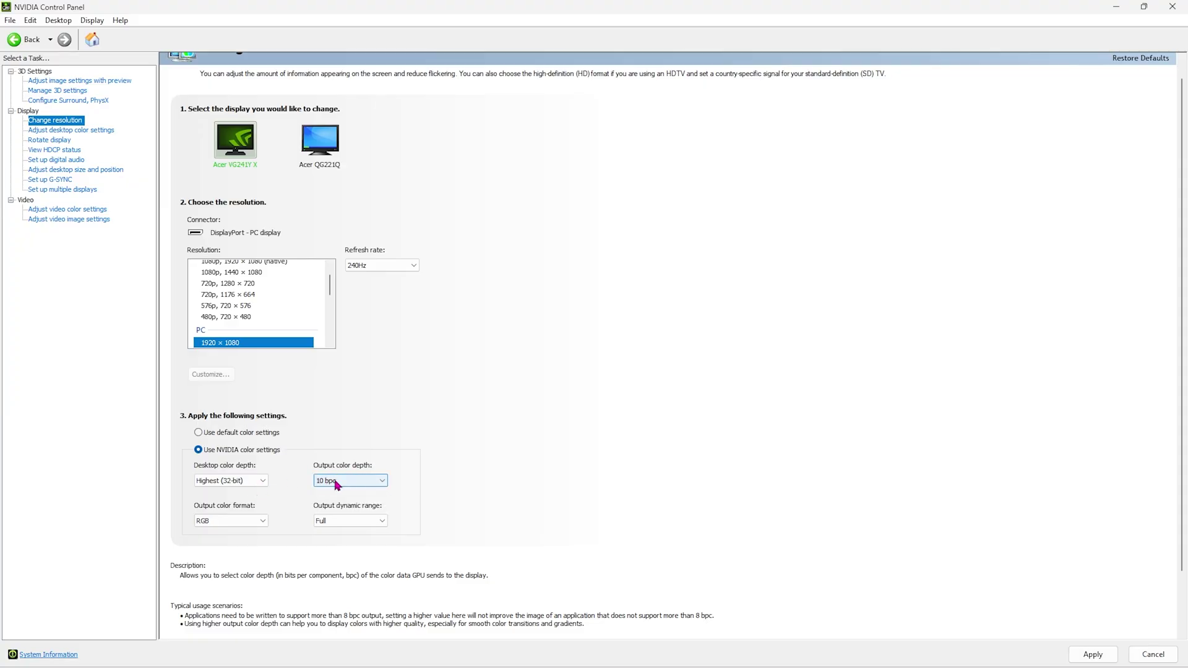
left_click(337, 485)
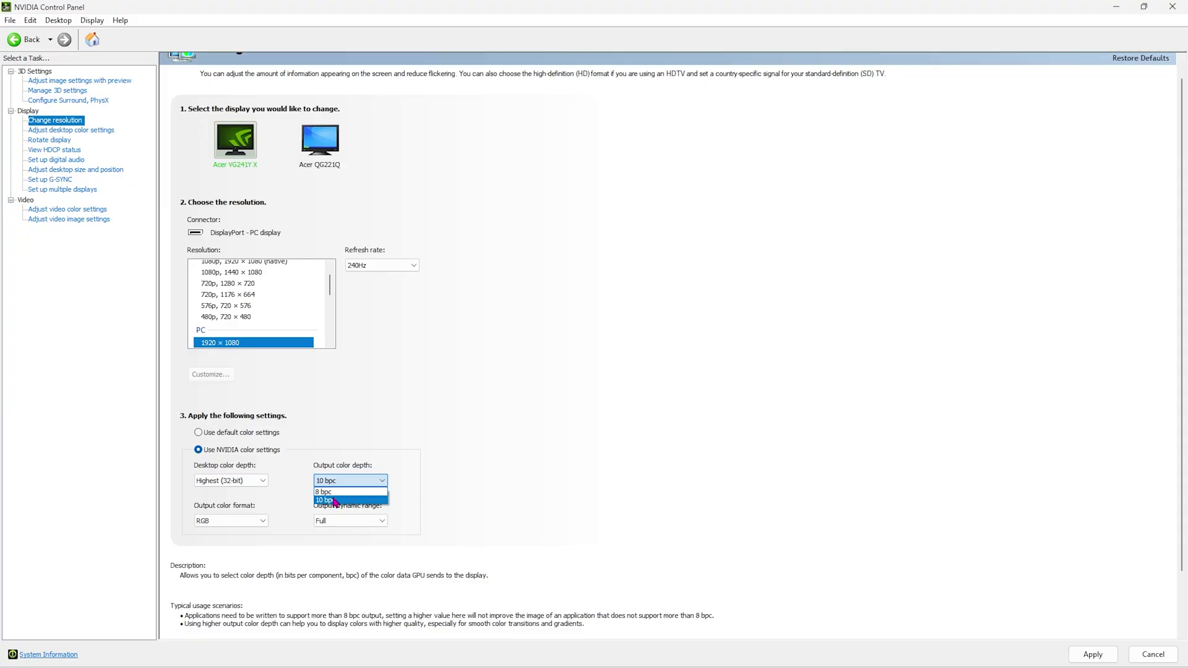
left_click(334, 500)
Set output dynamic range to Full, apply and keep the changes, then open desktop colour settings
left_click(368, 521)
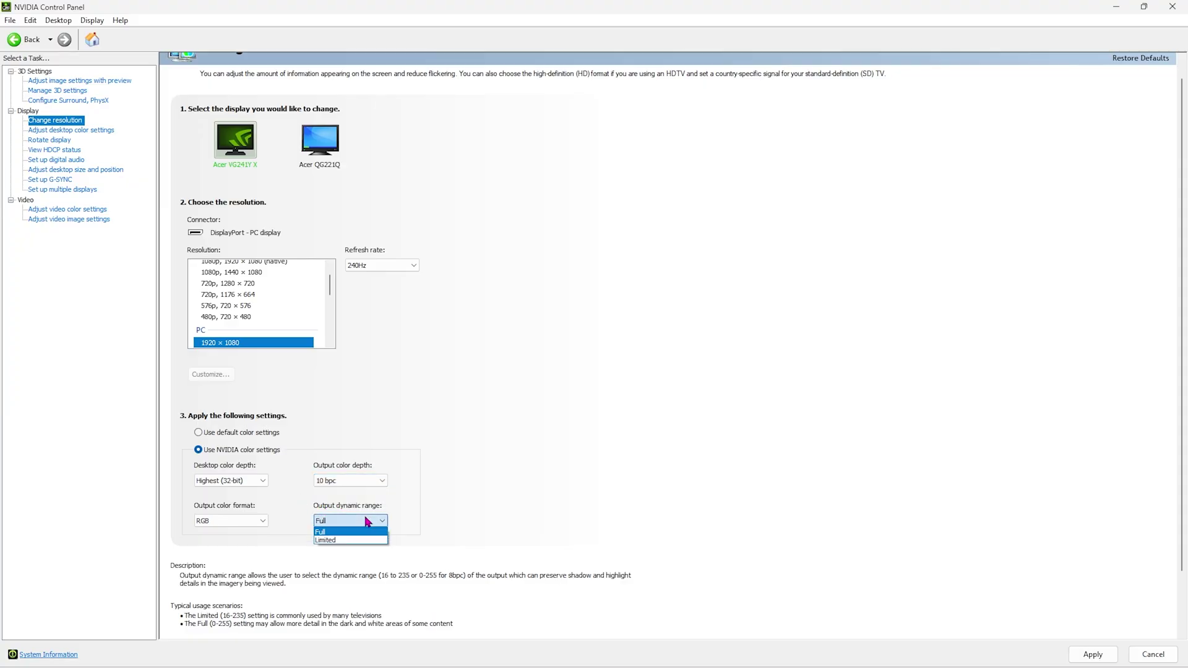
left_click(326, 532)
scroll(308, 533, "down", 1)
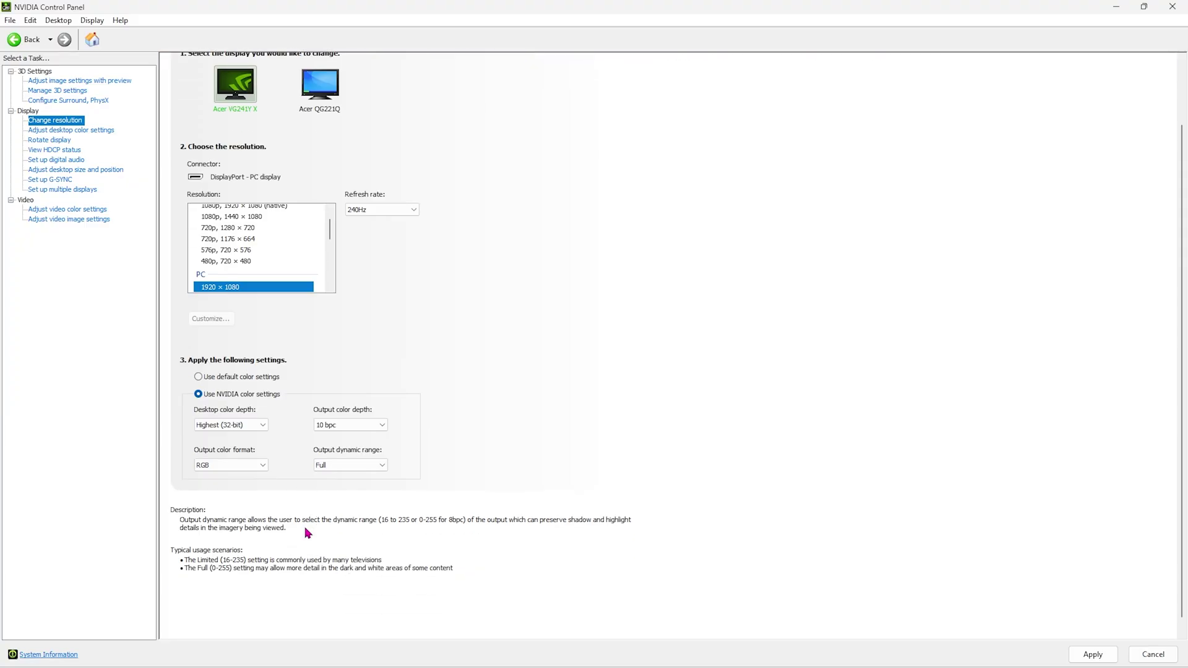
left_click(319, 93)
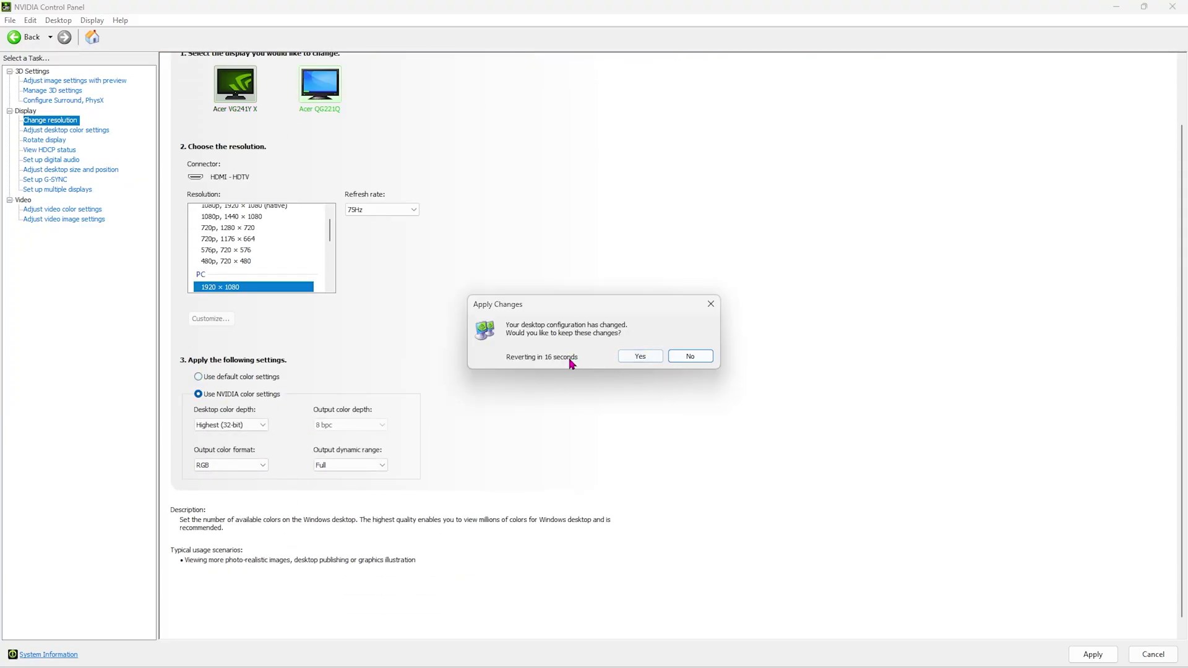
left_click(637, 357)
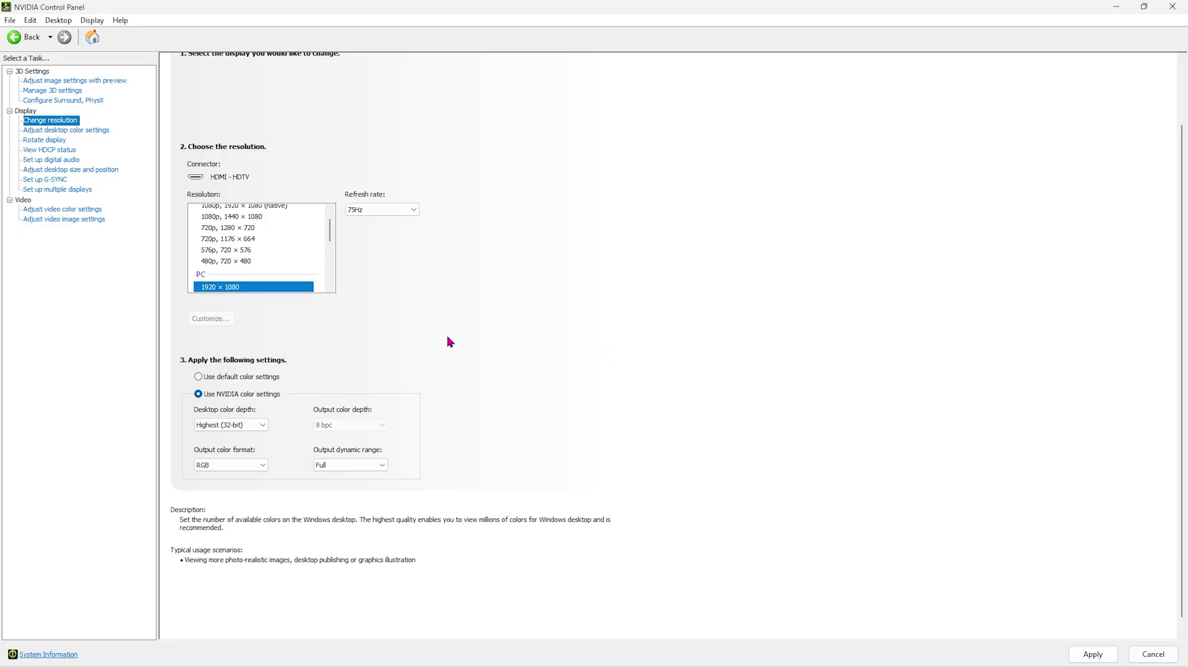
left_click(52, 131)
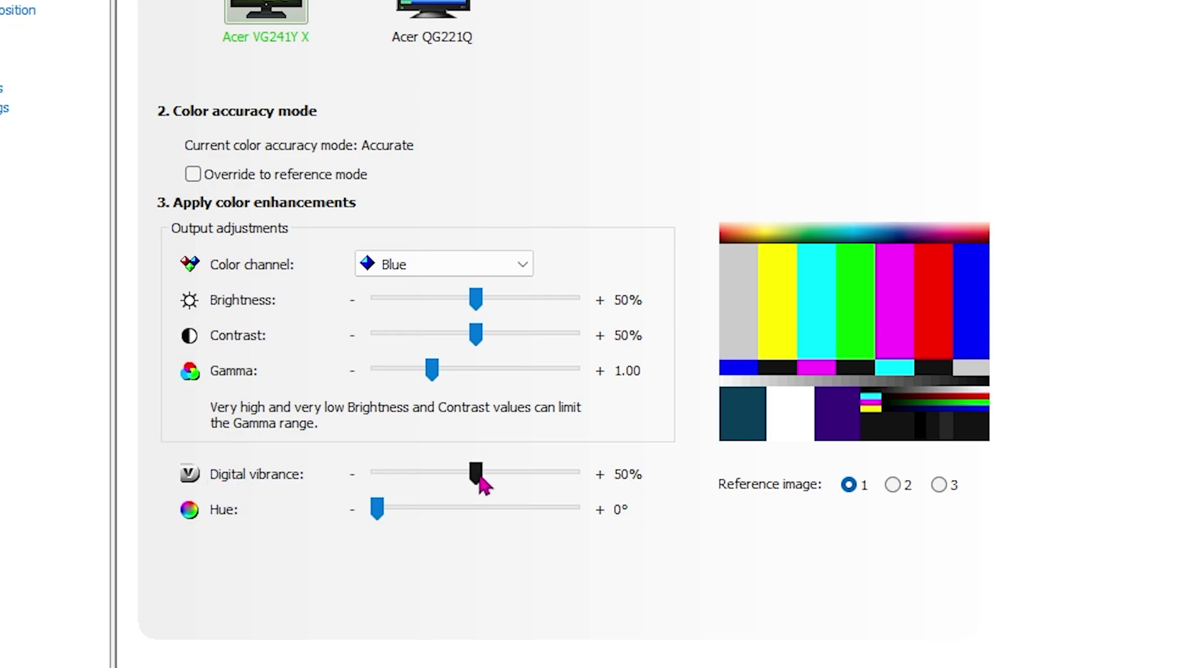
Apply 60% digital vibrance, then use NVIDIA video colour settings with 65% saturation
mouse_move(479, 475)
left_mouse_down()
mouse_move(498, 477)
mouse_move(487, 486)
left_mouse_up()
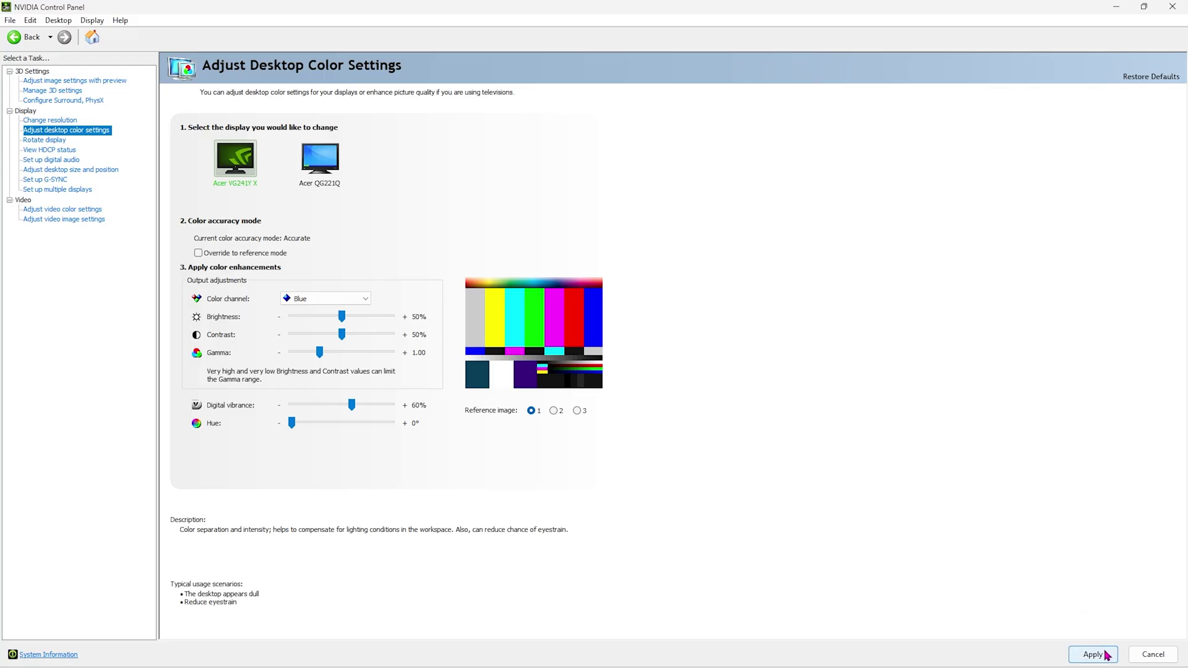
left_click(1093, 655)
left_click(58, 214)
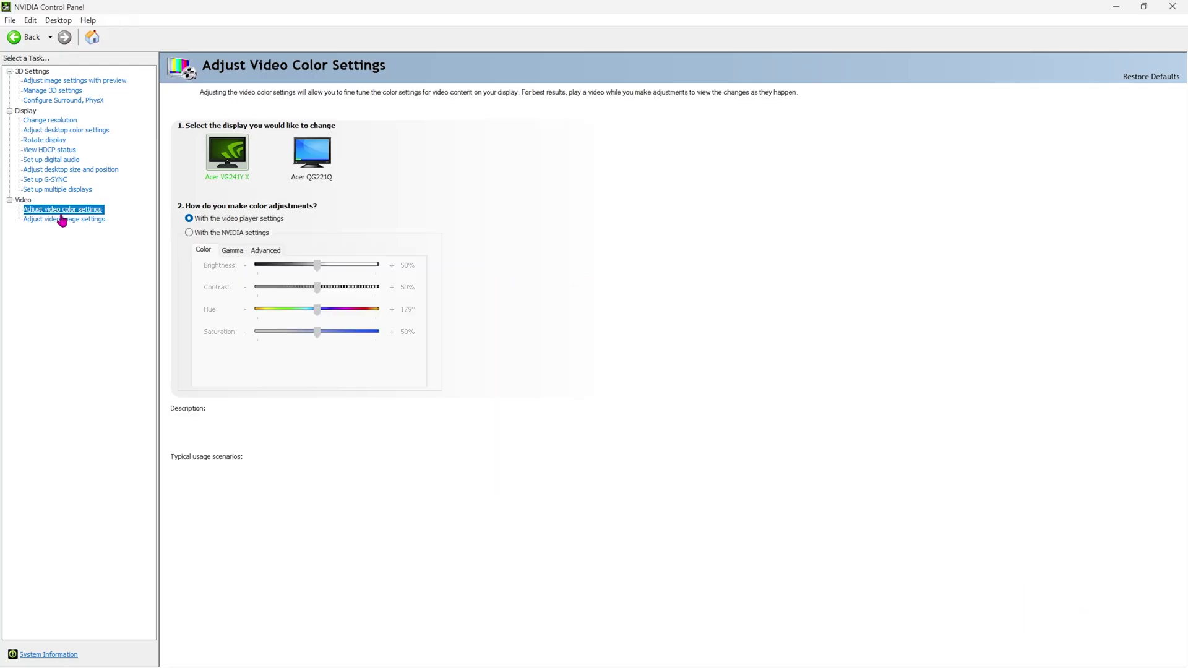
left_click(189, 233)
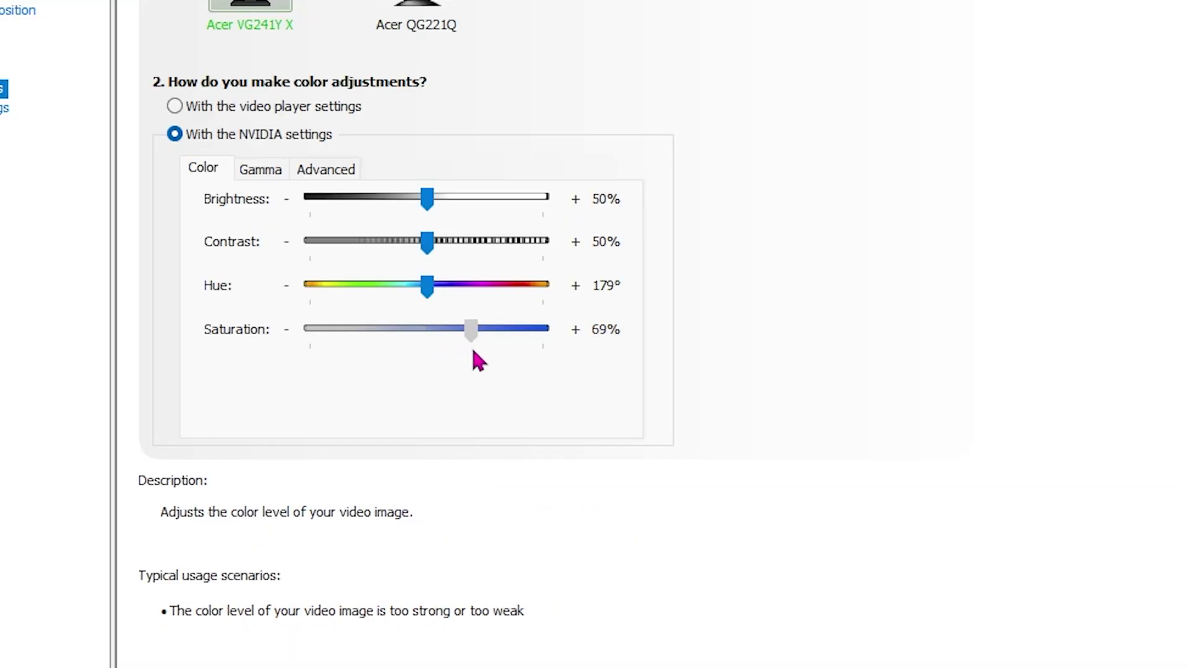
left_click_drag(474, 353, 462, 355)
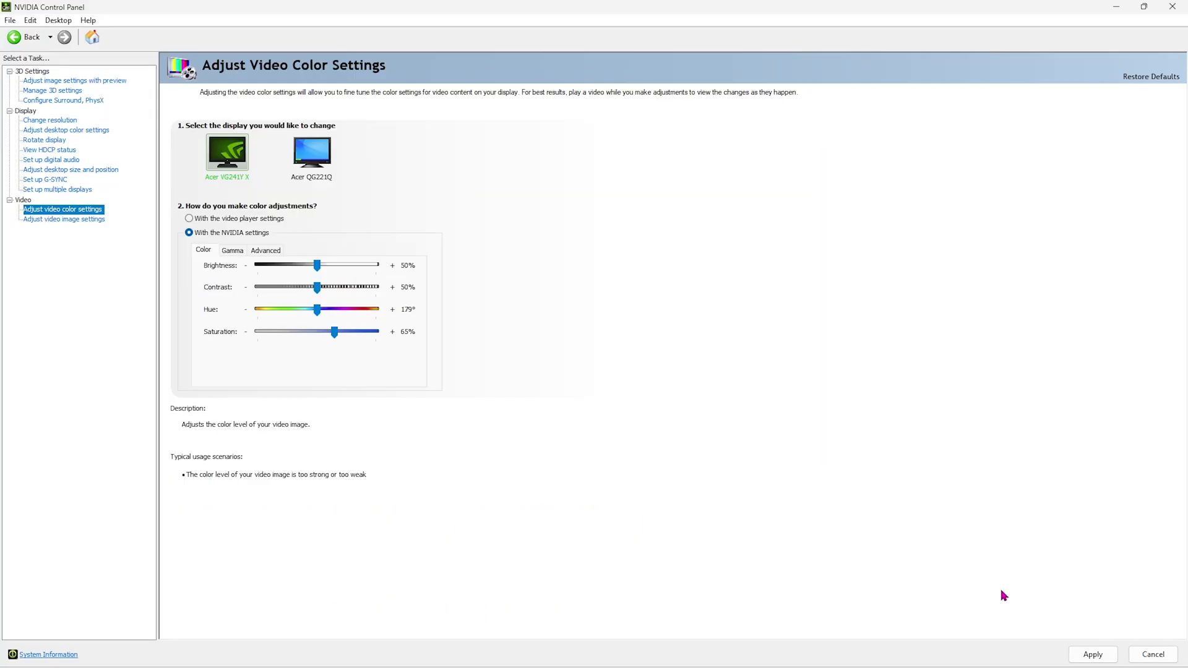
key("Return")
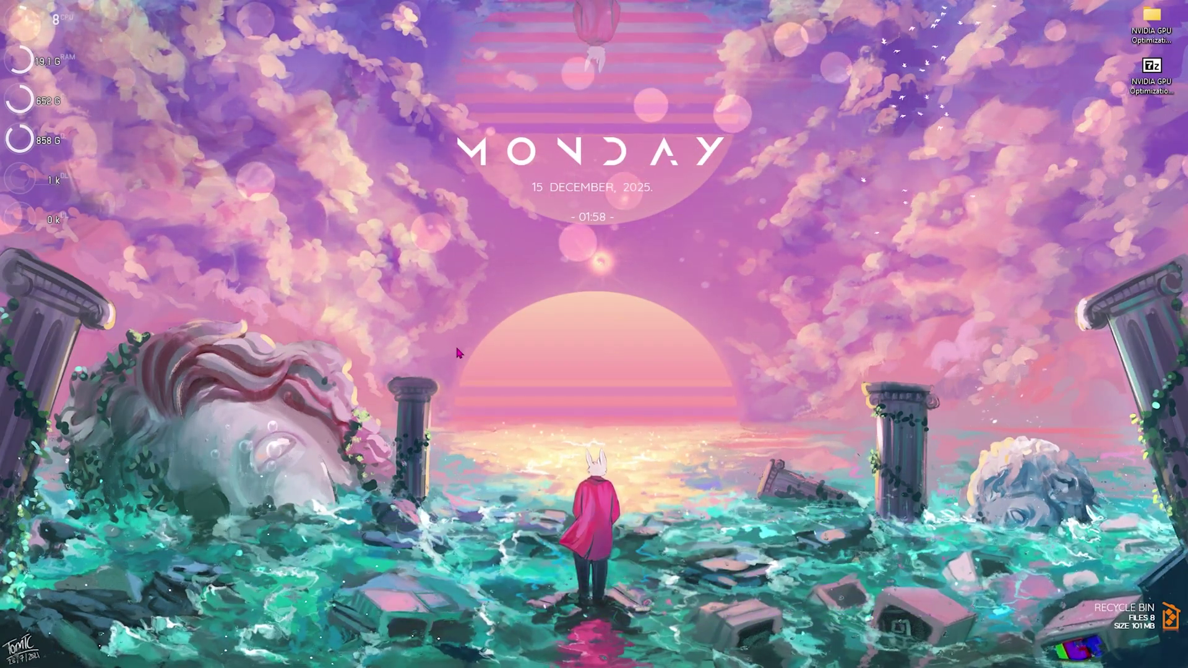
Launch Disk Cleanup from search for the C: drive
key("super")
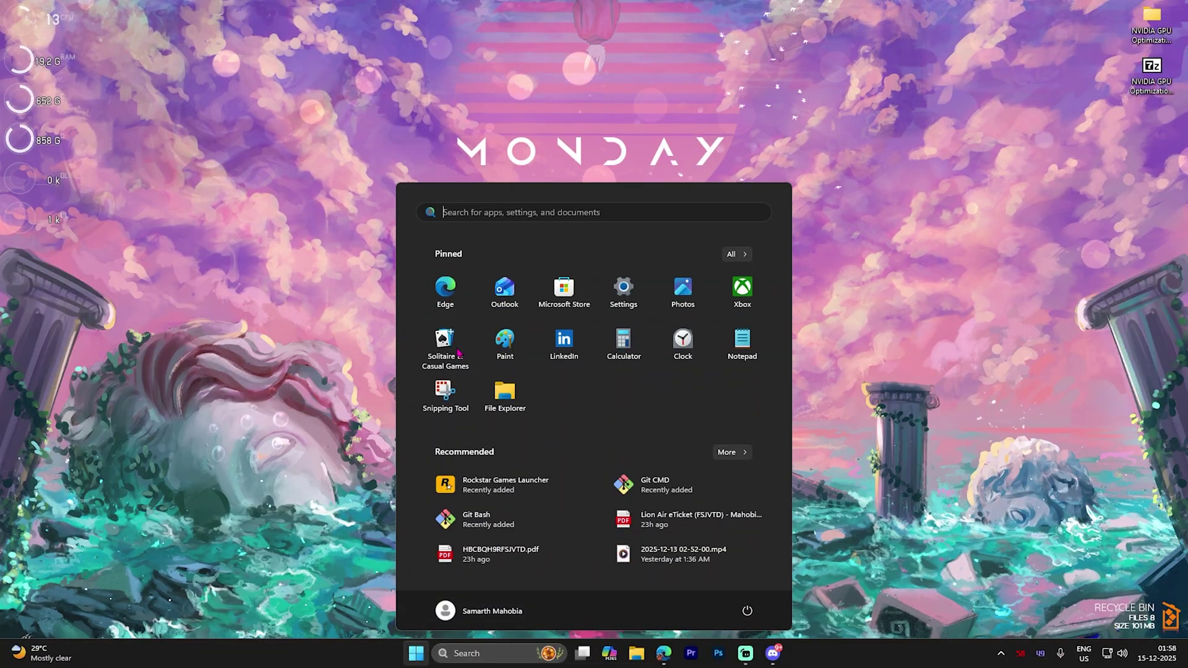
type("disk cleanup")
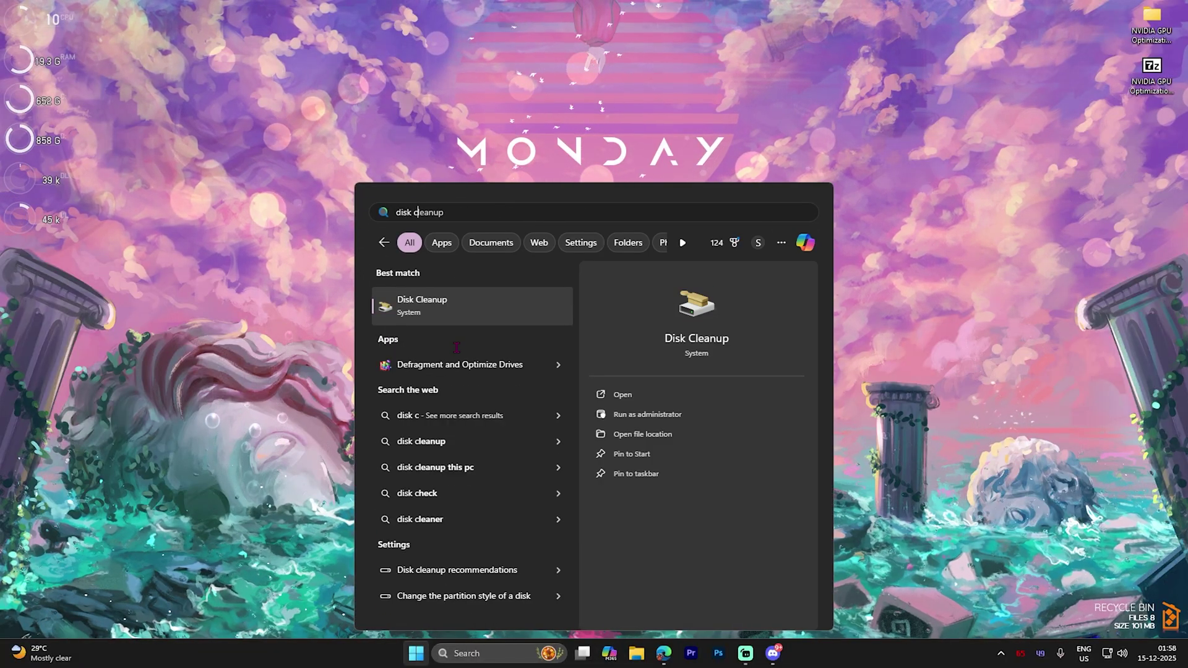
key("Return")
left_click(565, 362)
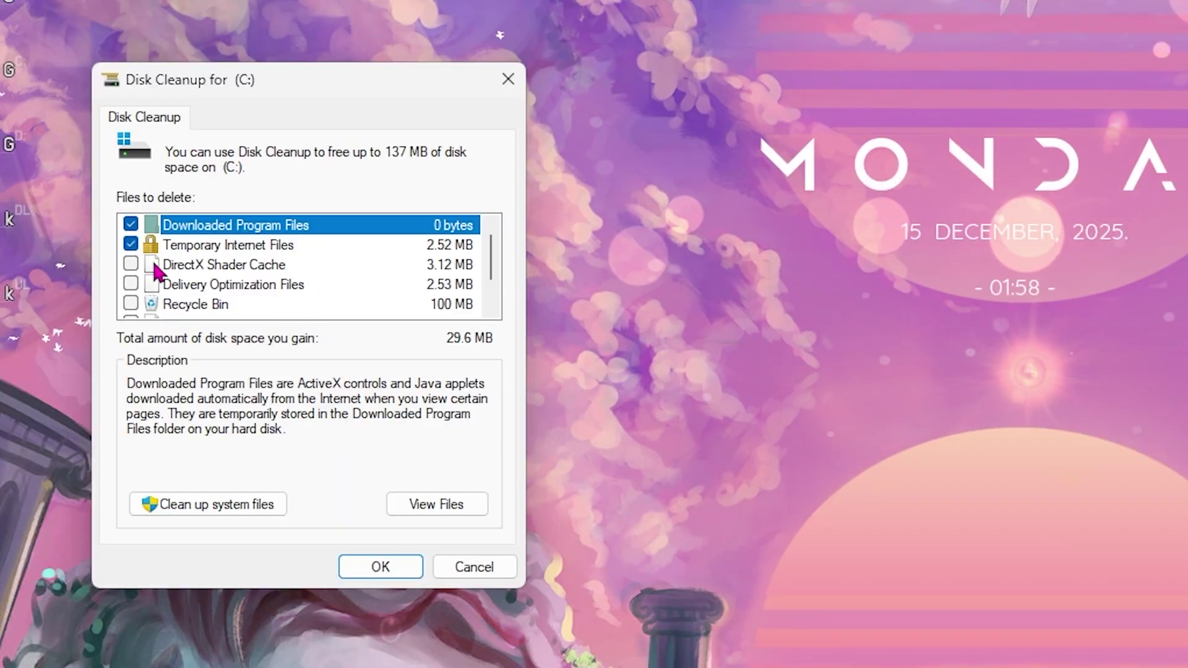
Tick DirectX Shader Cache, Delivery Optimization Files, Recycle Bin and Temporary files, then delete them permanently
left_click(130, 264)
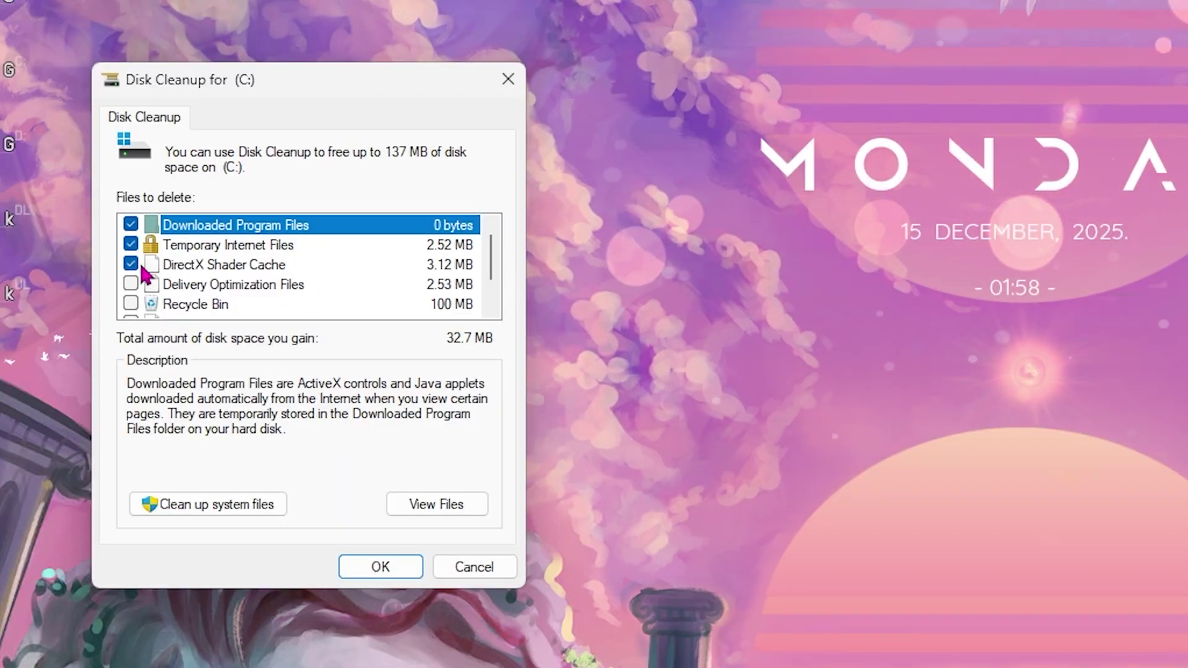
left_click(130, 284)
scroll(185, 286, "down", 1)
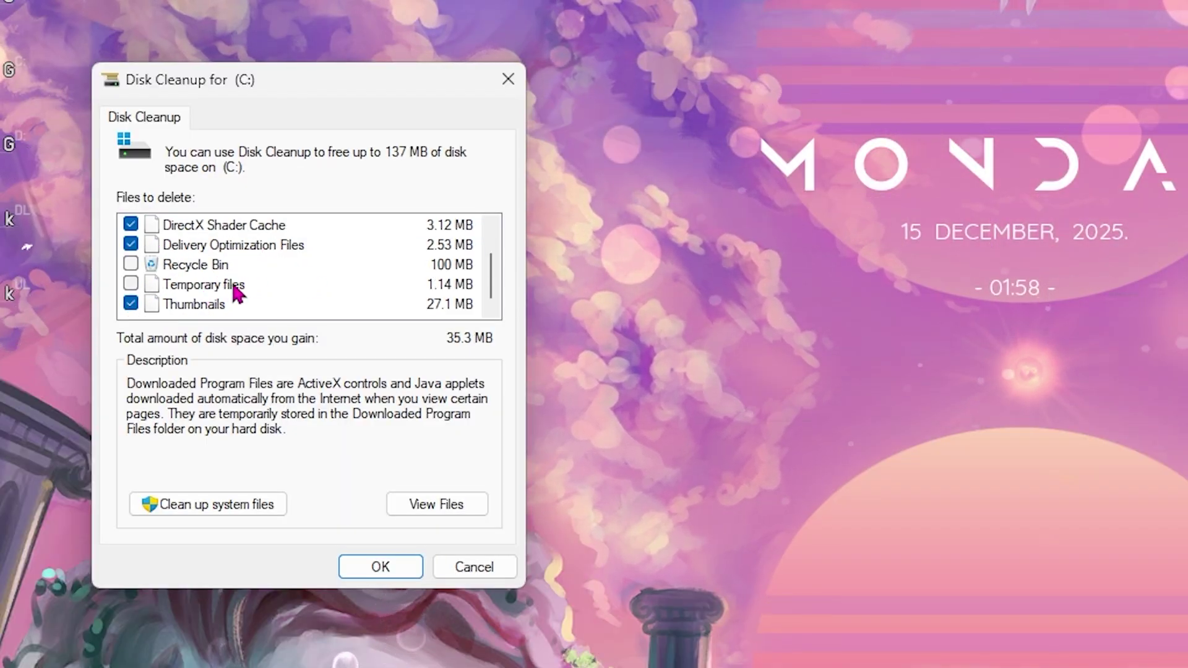
left_click(131, 264)
left_click(131, 284)
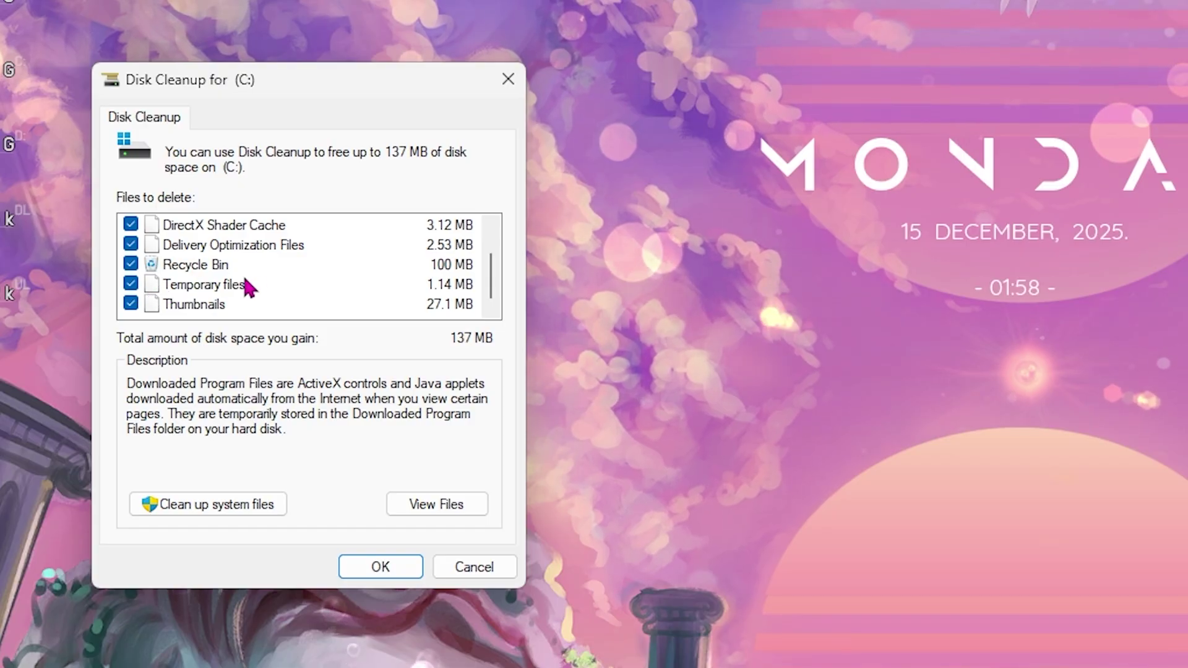
key("Home")
scroll(133, 297, "down", 1)
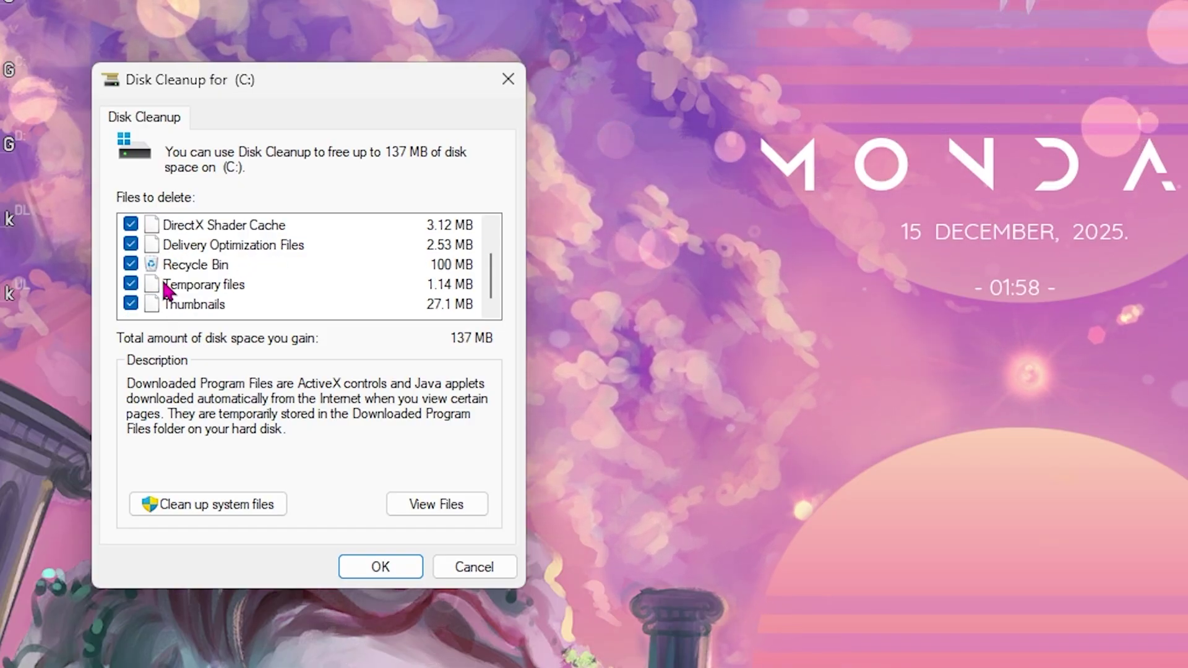
left_click(384, 566)
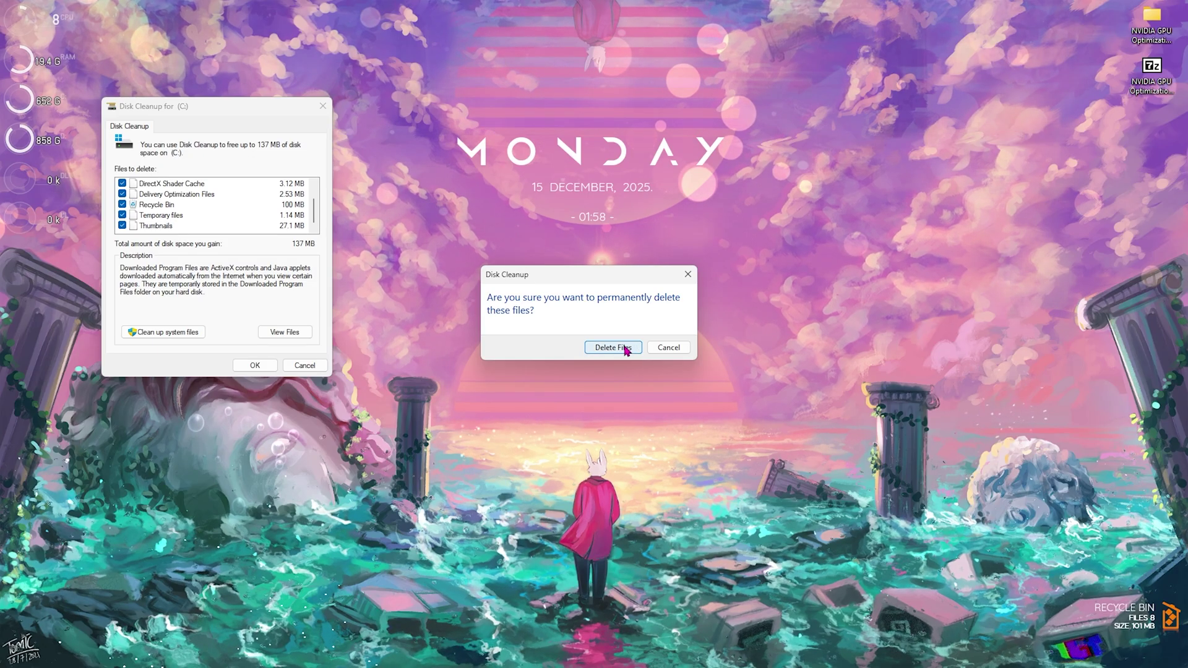
left_click(607, 348)
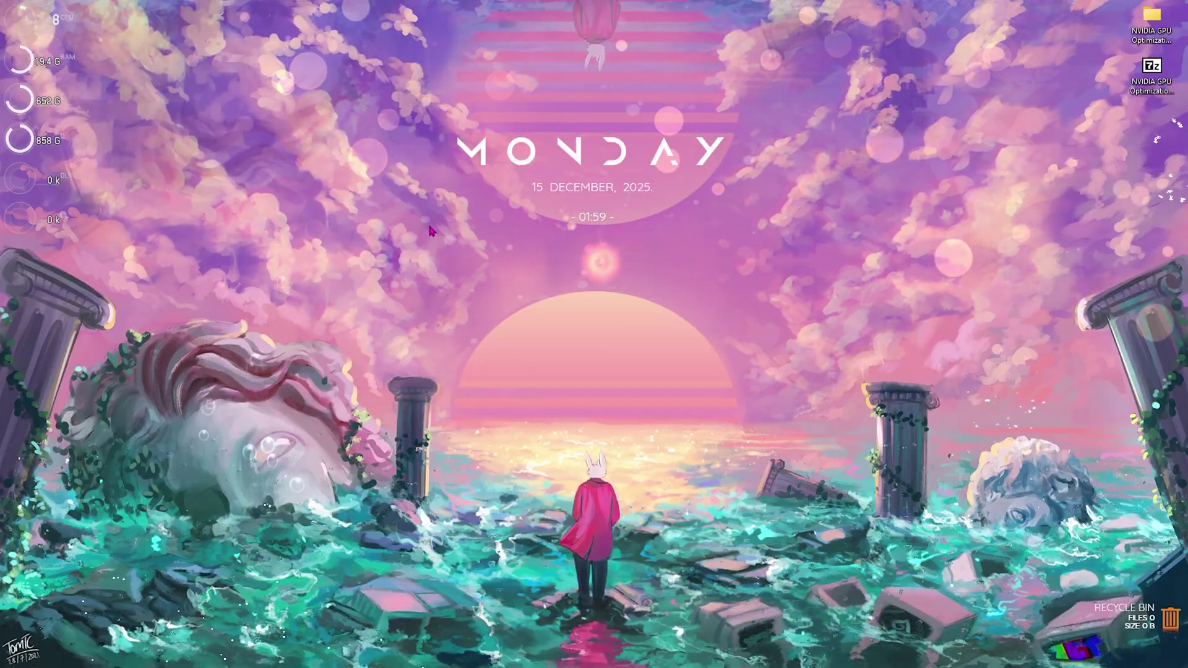
Create a restore point named 'Monday' for drive C:, then close System Properties
key("super")
type("create a restore point")
key("Return")
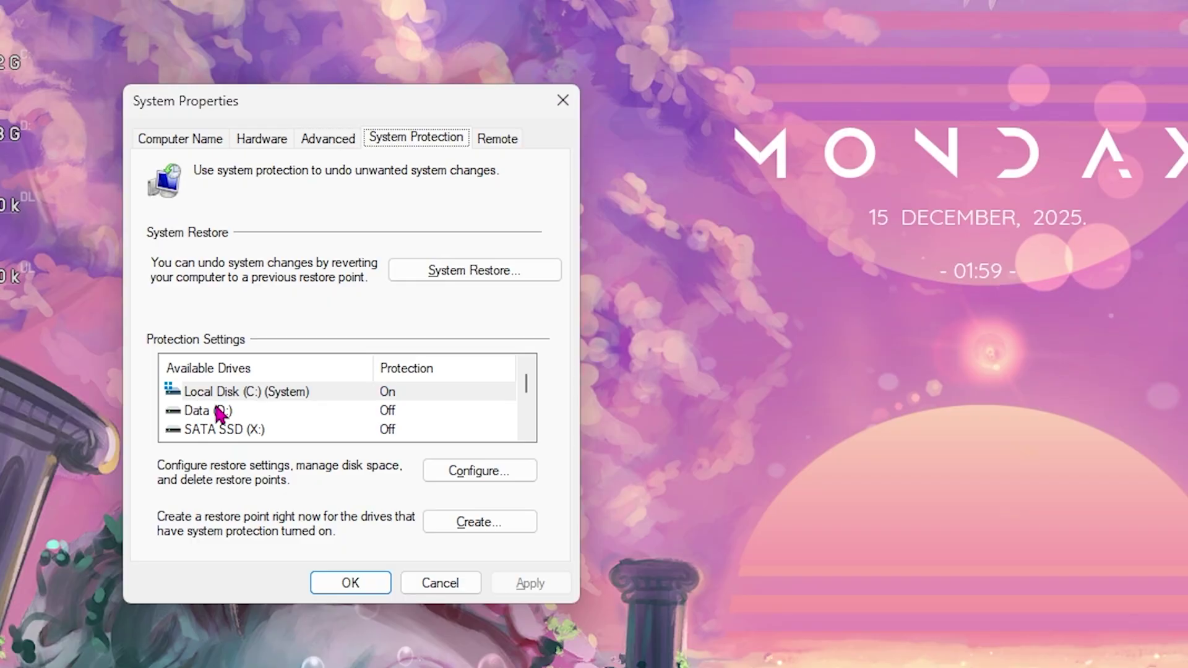
left_click(316, 393)
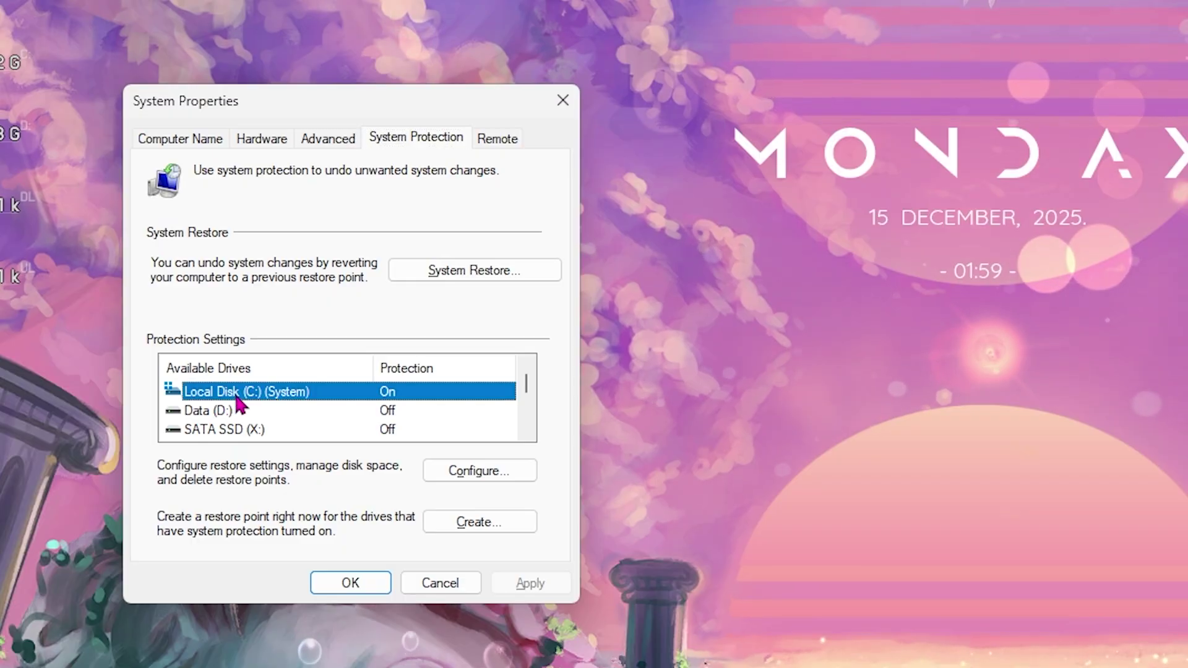
left_click(464, 522)
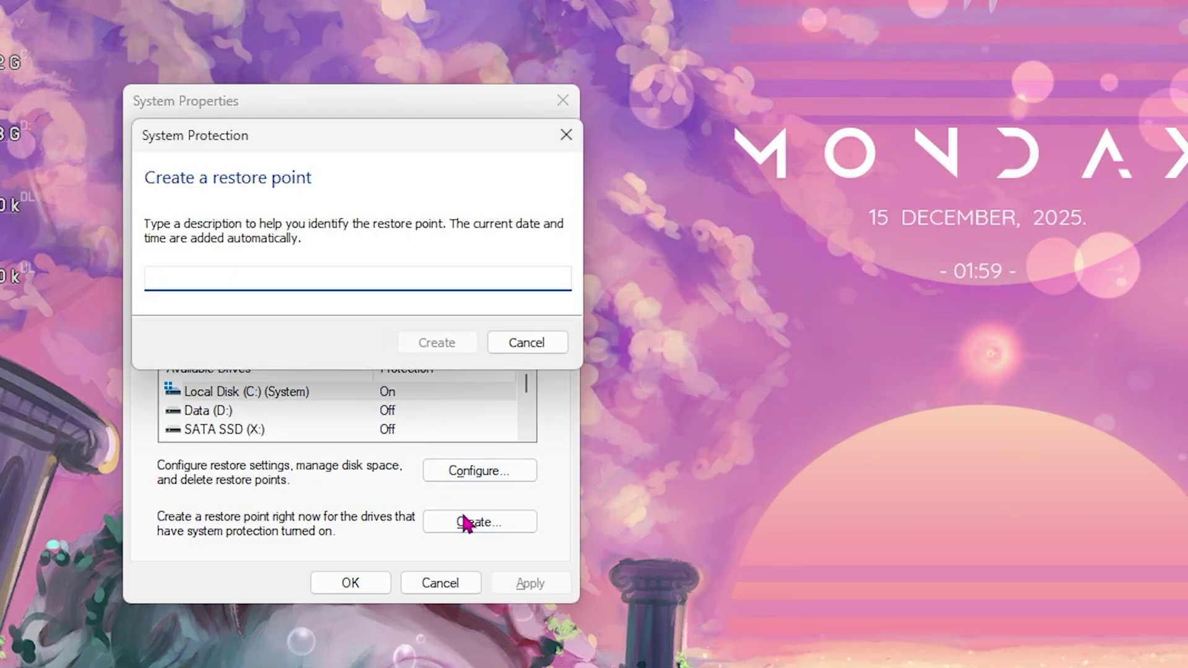
type("Monday")
key("Return")
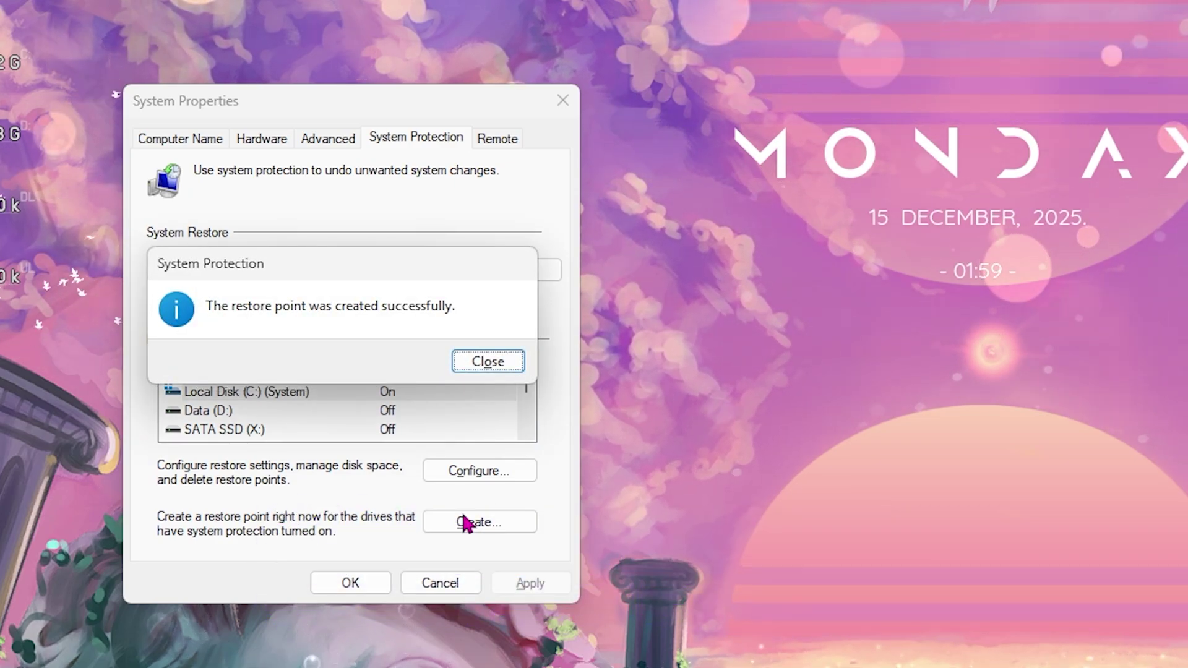
left_click(488, 362)
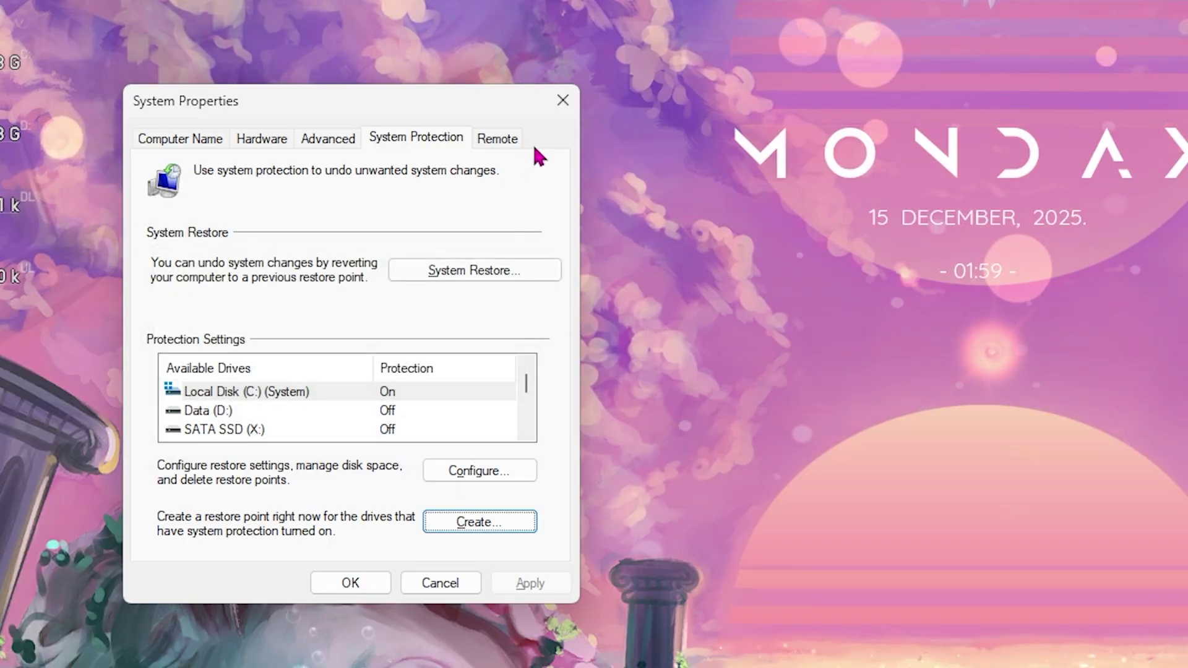
left_click(562, 100)
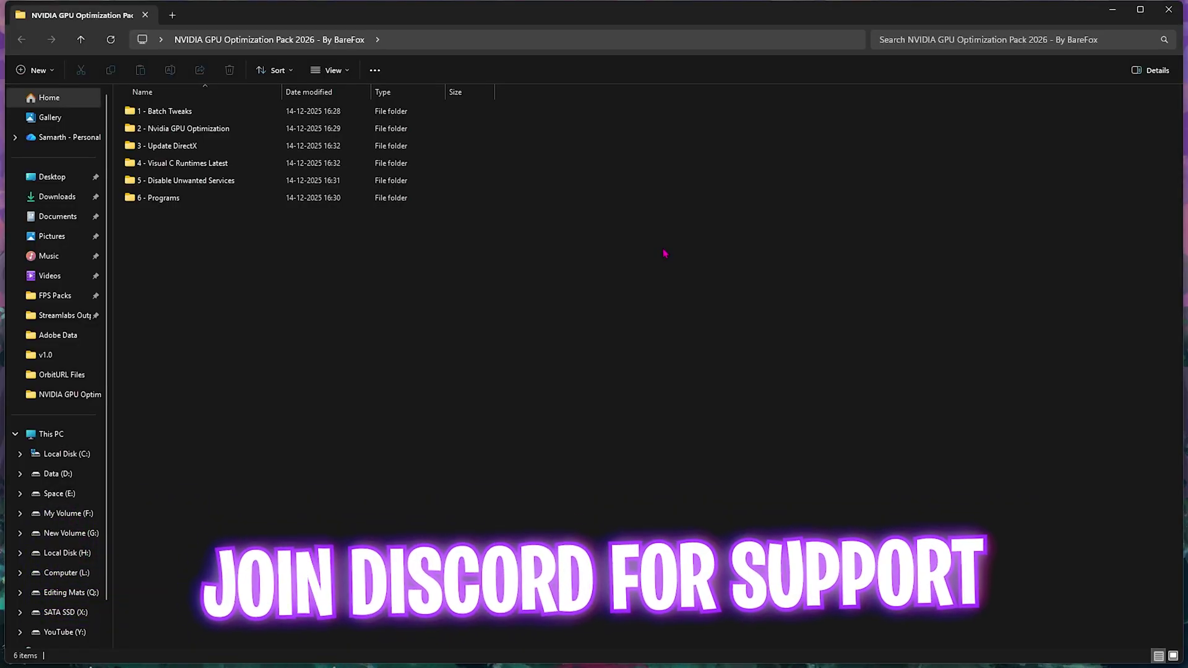
left_click_drag(207, 245, 166, 112)
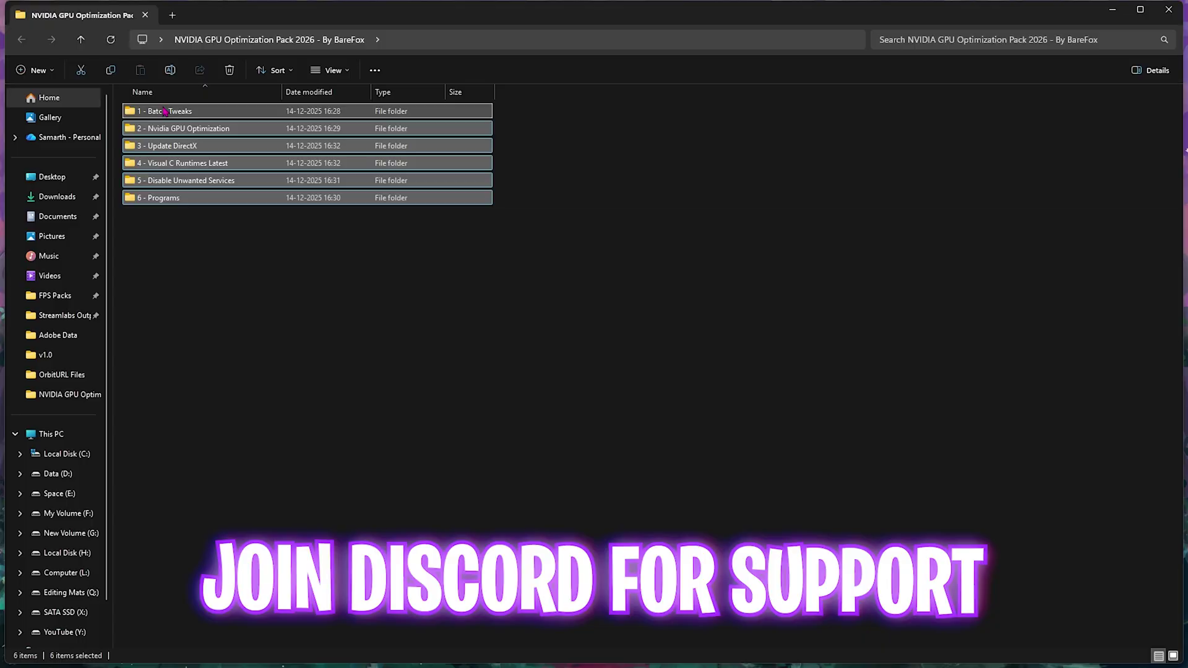
left_click(185, 258)
double_click(169, 115)
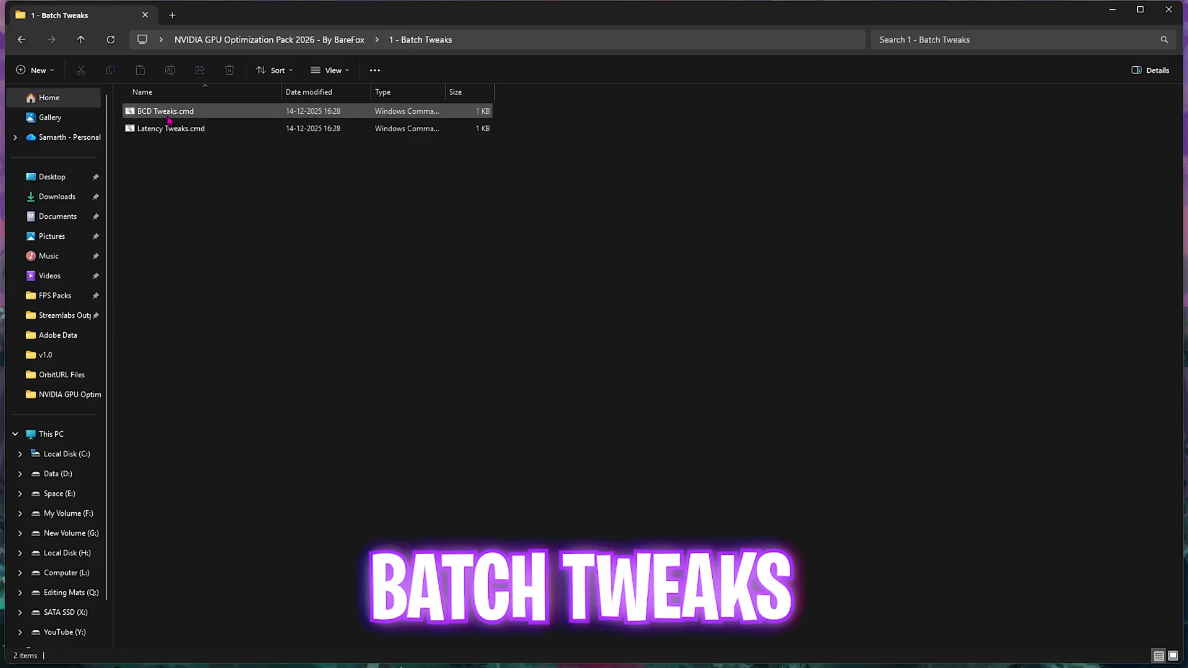
left_click(185, 117)
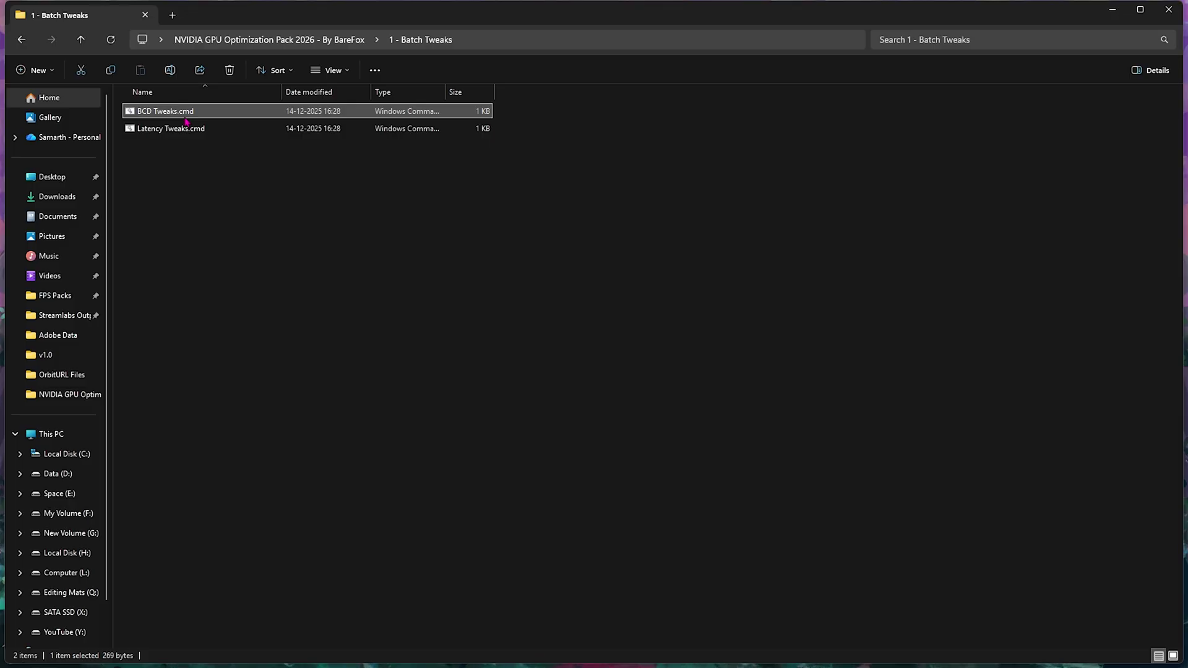
right_click(186, 121)
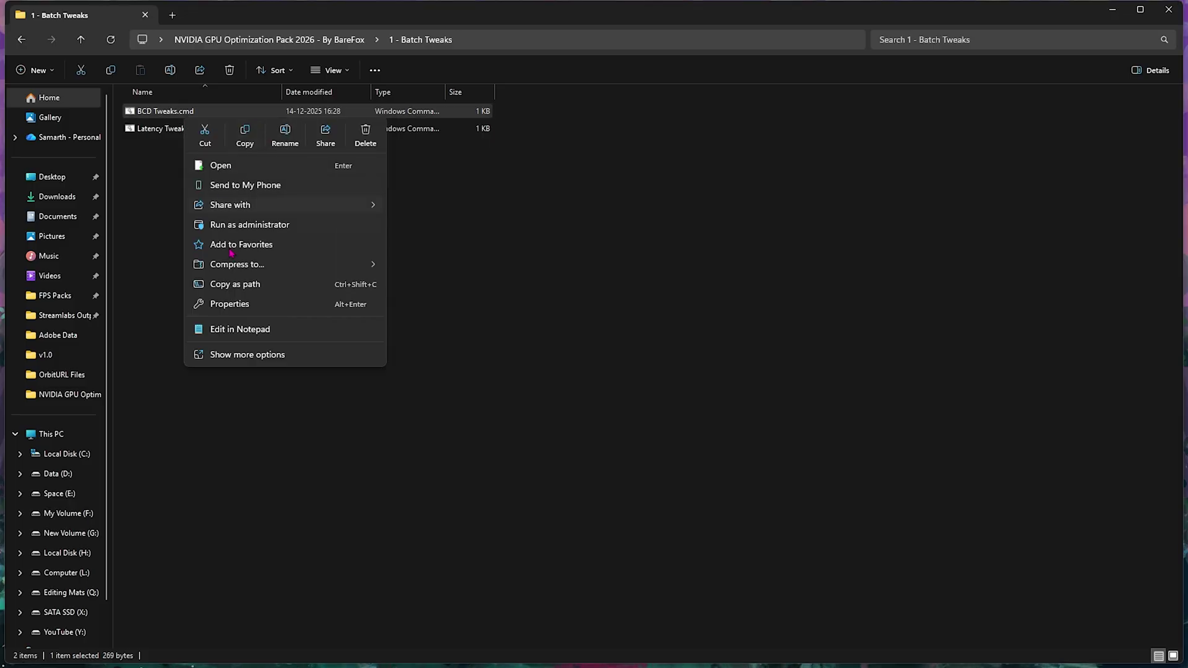
left_click(248, 331)
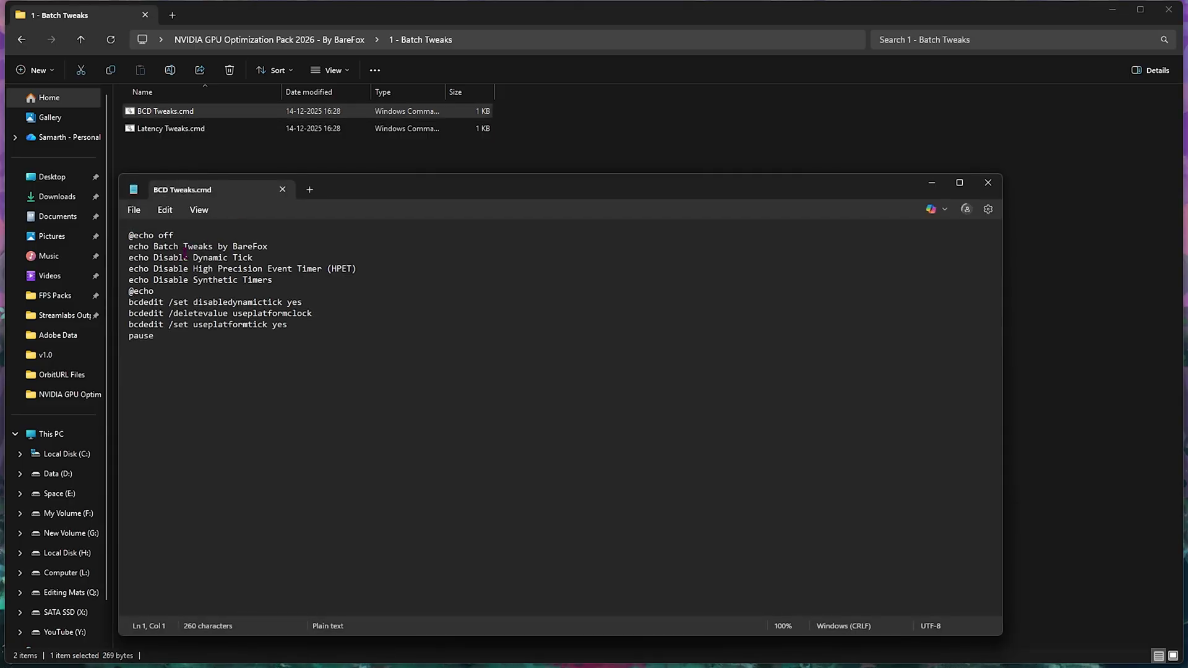
left_click(283, 189)
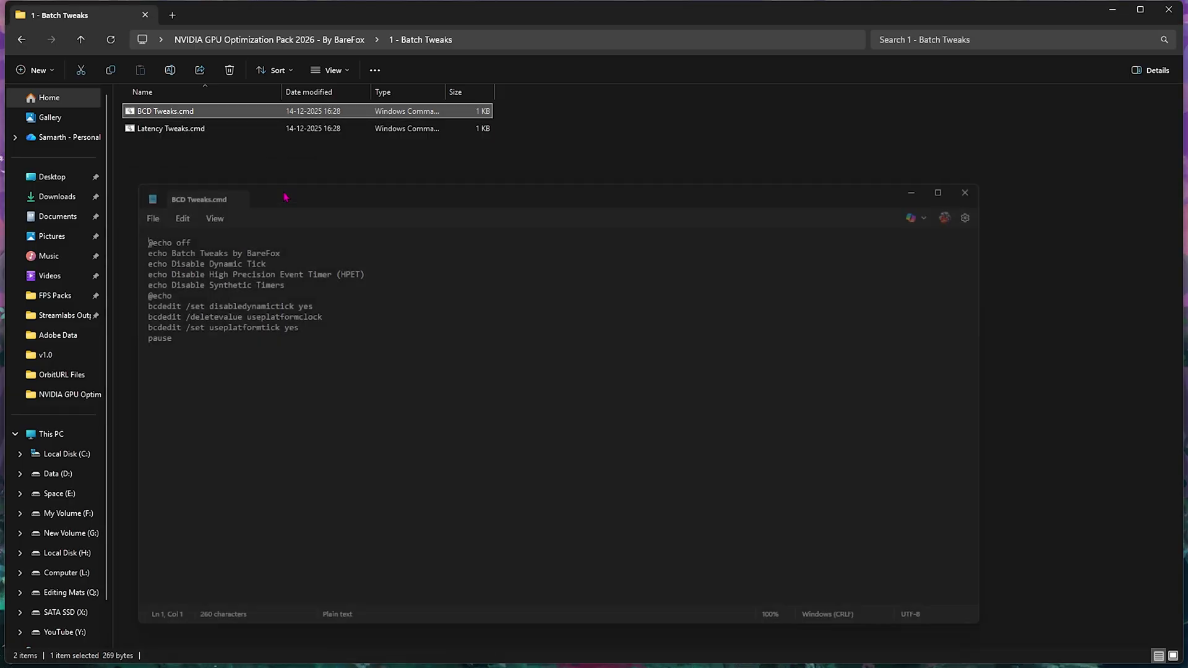
left_click(278, 39)
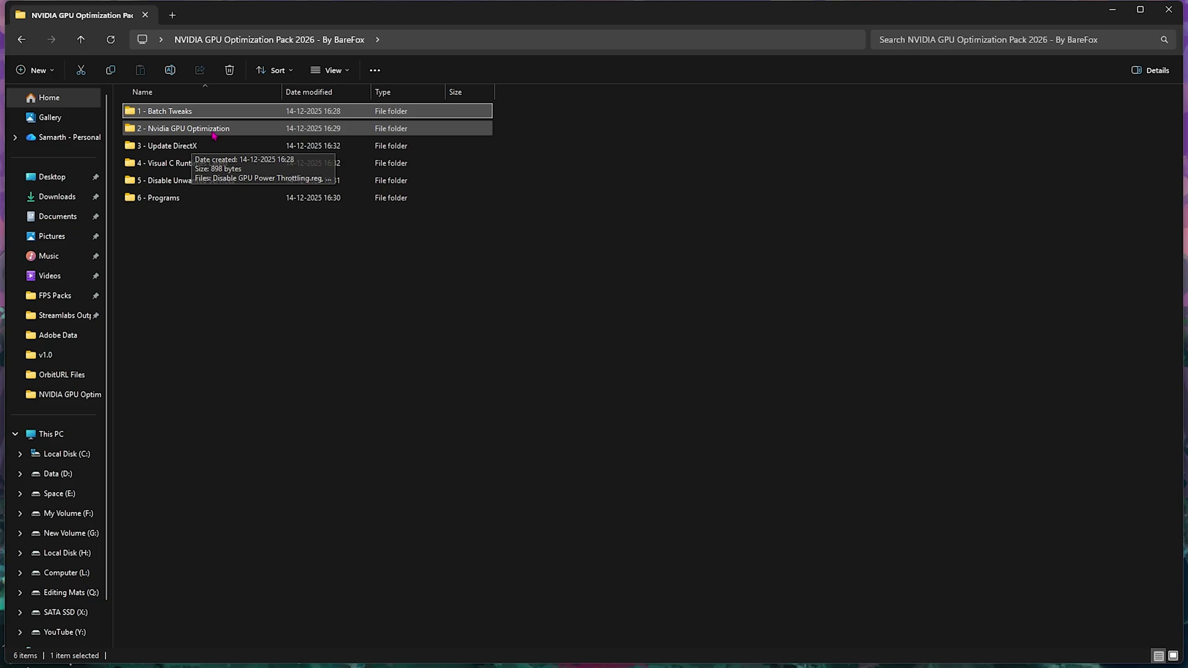
double_click(190, 130)
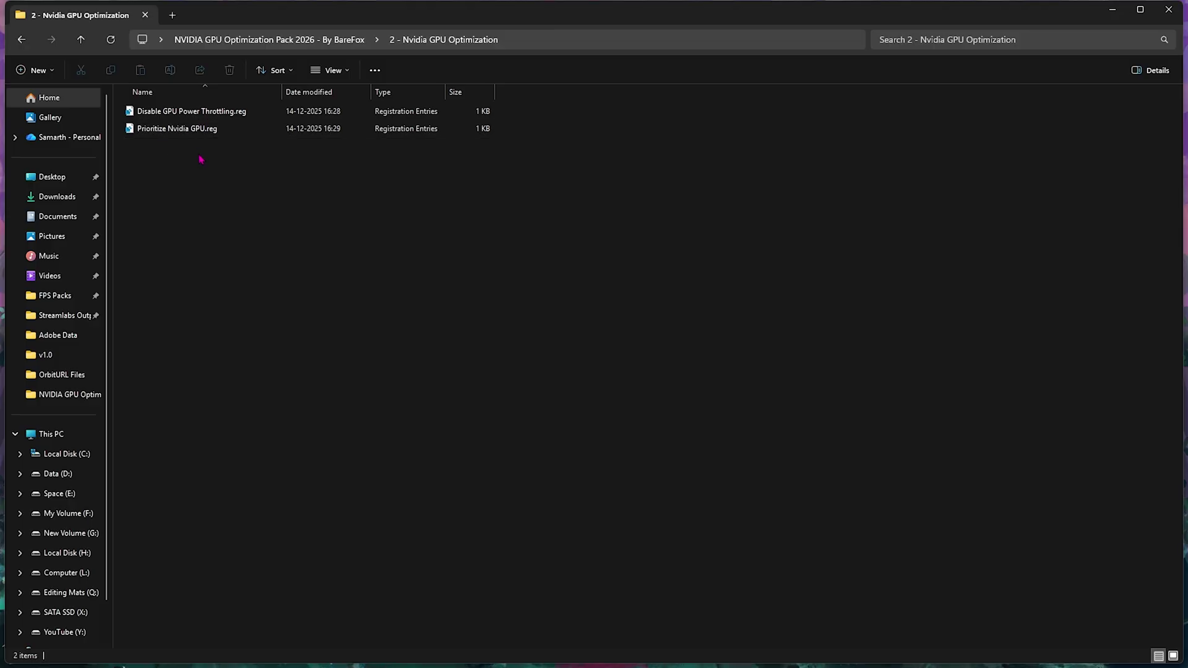
left_click_drag(202, 159, 204, 135)
left_click(211, 116)
right_click(203, 117)
left_click(251, 325)
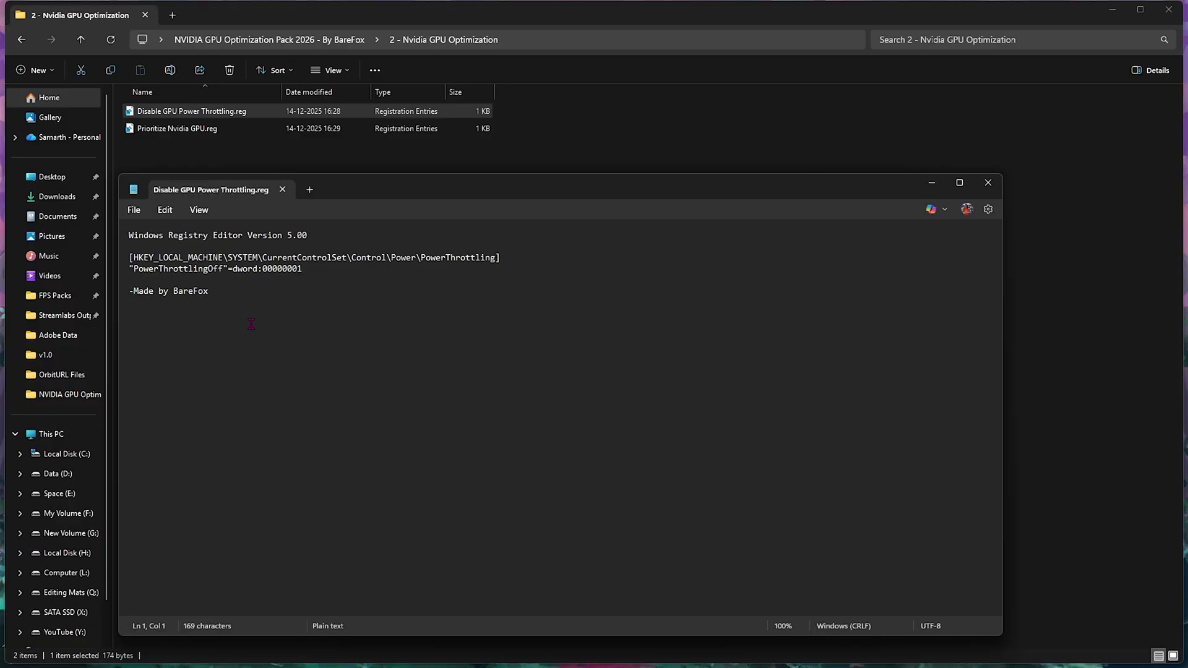
left_click(286, 192)
right_click(226, 129)
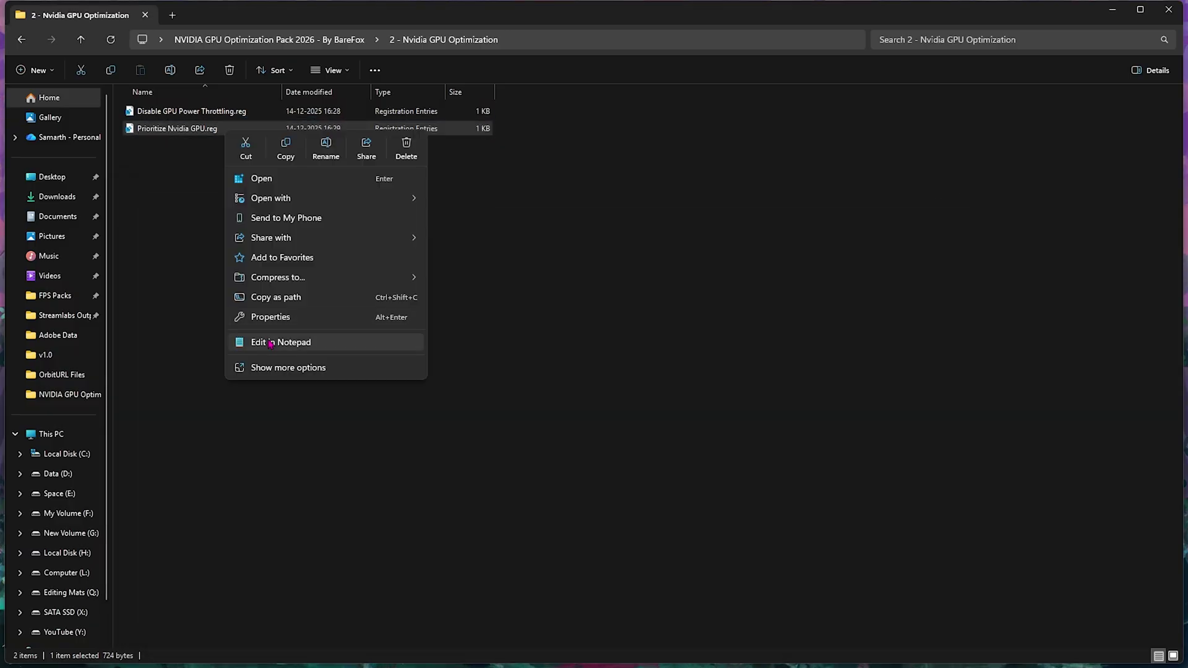
left_click(254, 340)
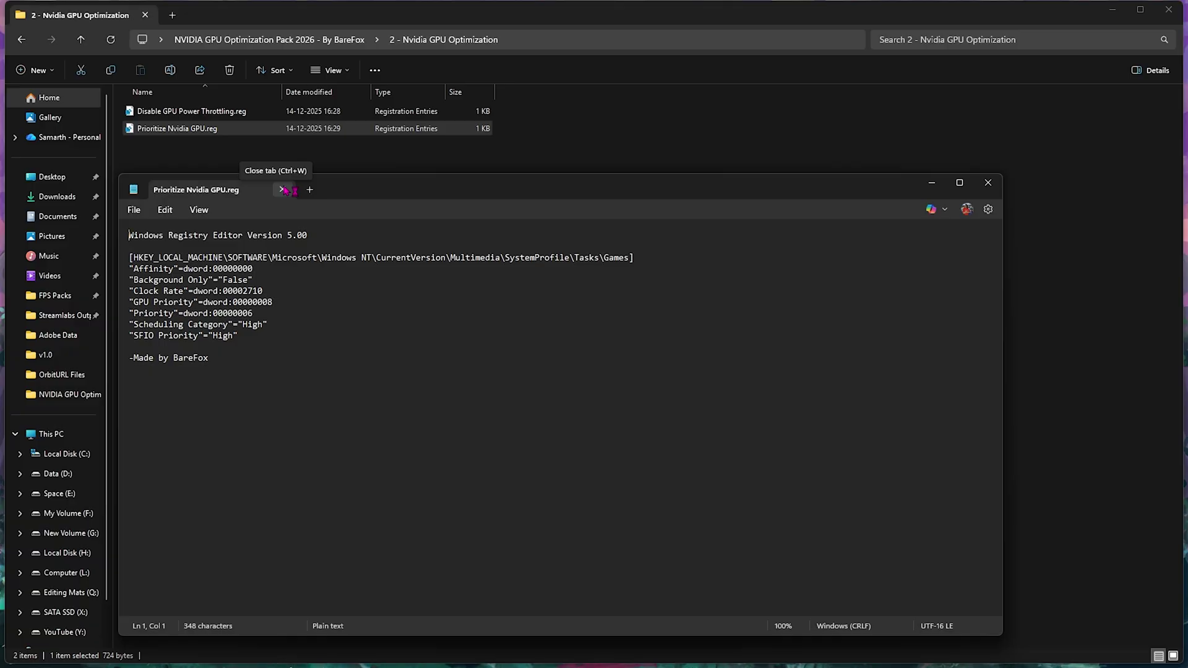
left_click(286, 192)
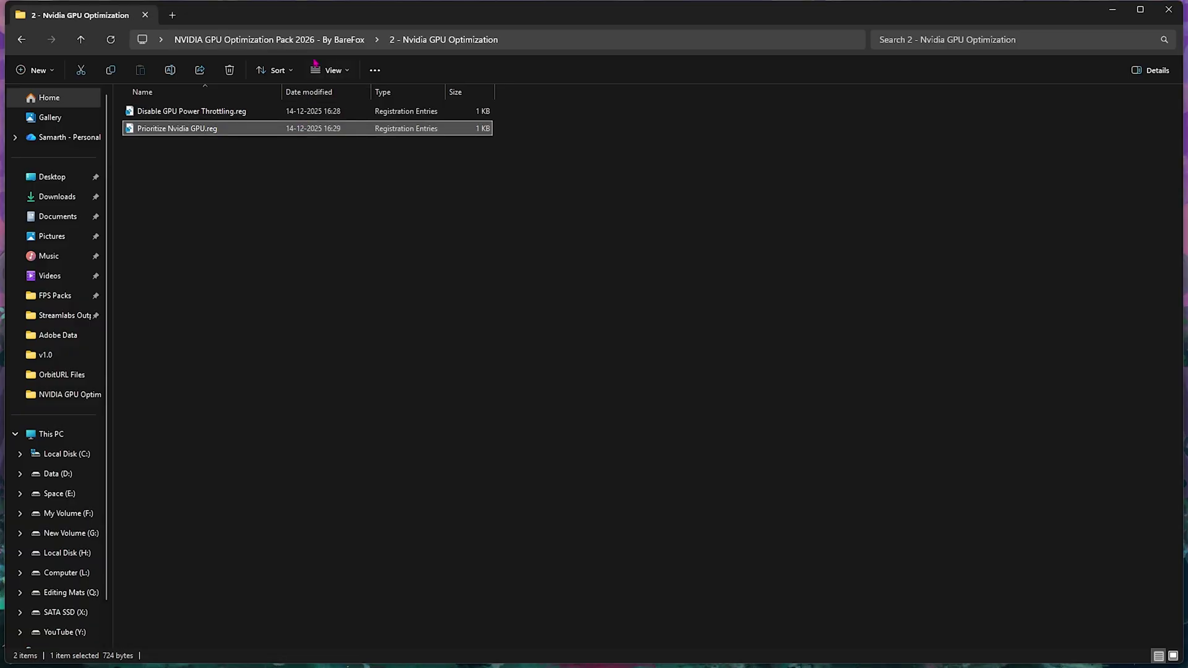
Run dxwebsetup.exe from the 3 - Update DirectX folder with administrator approval
left_click(323, 40)
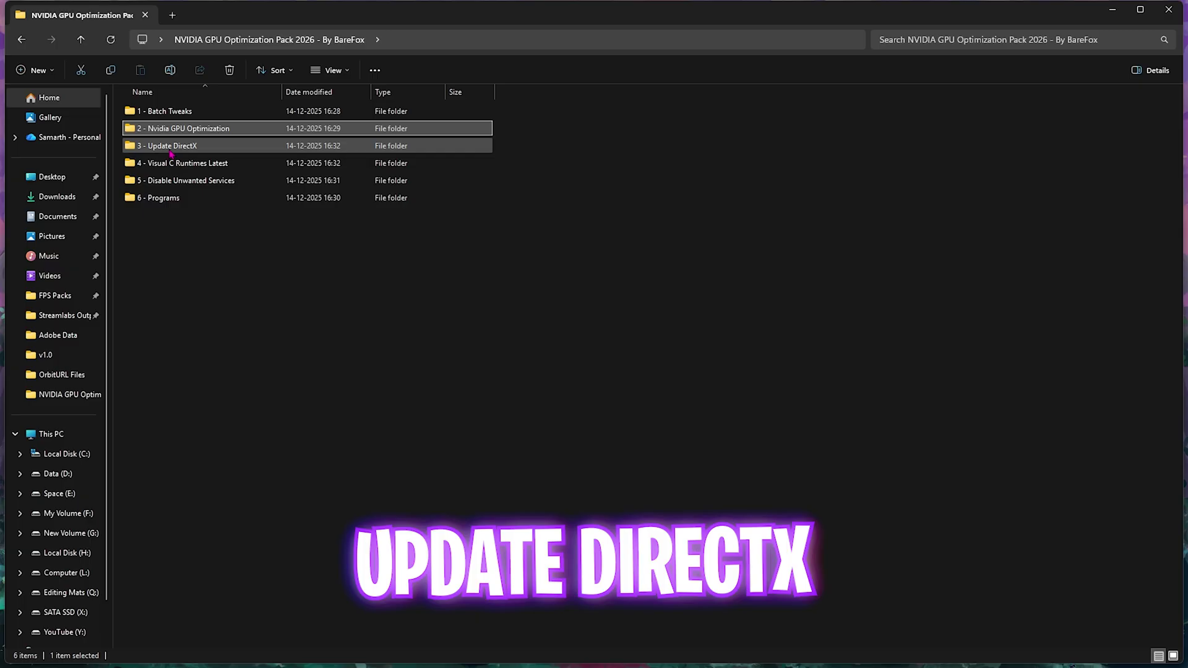
double_click(171, 151)
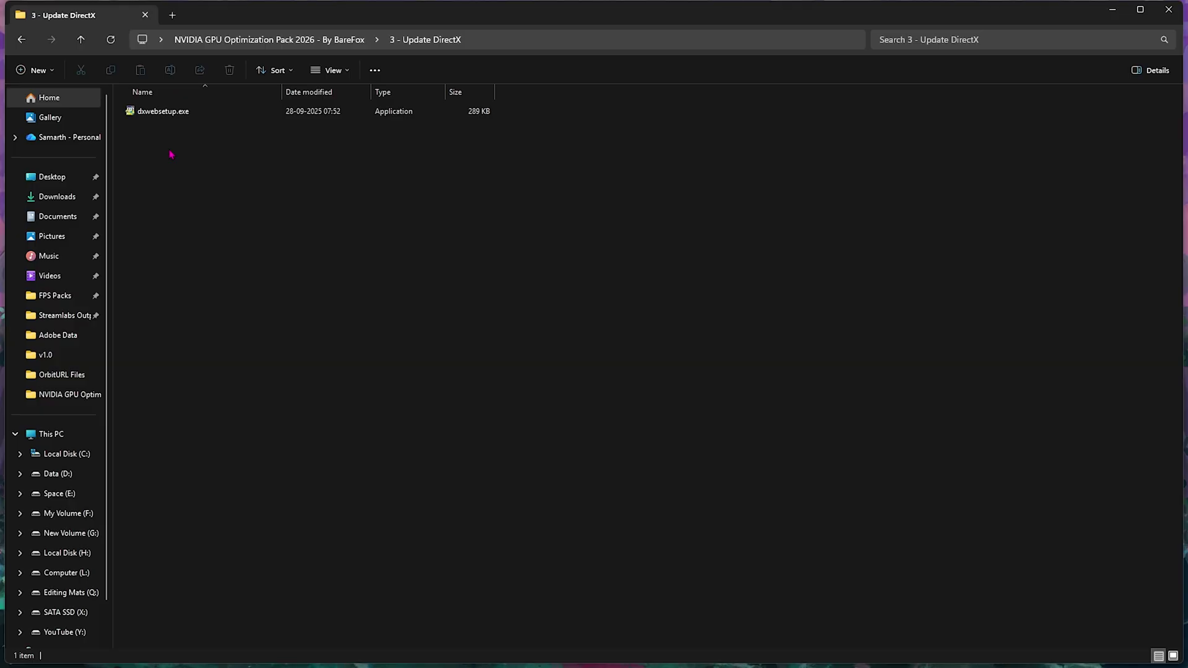
double_click(177, 115)
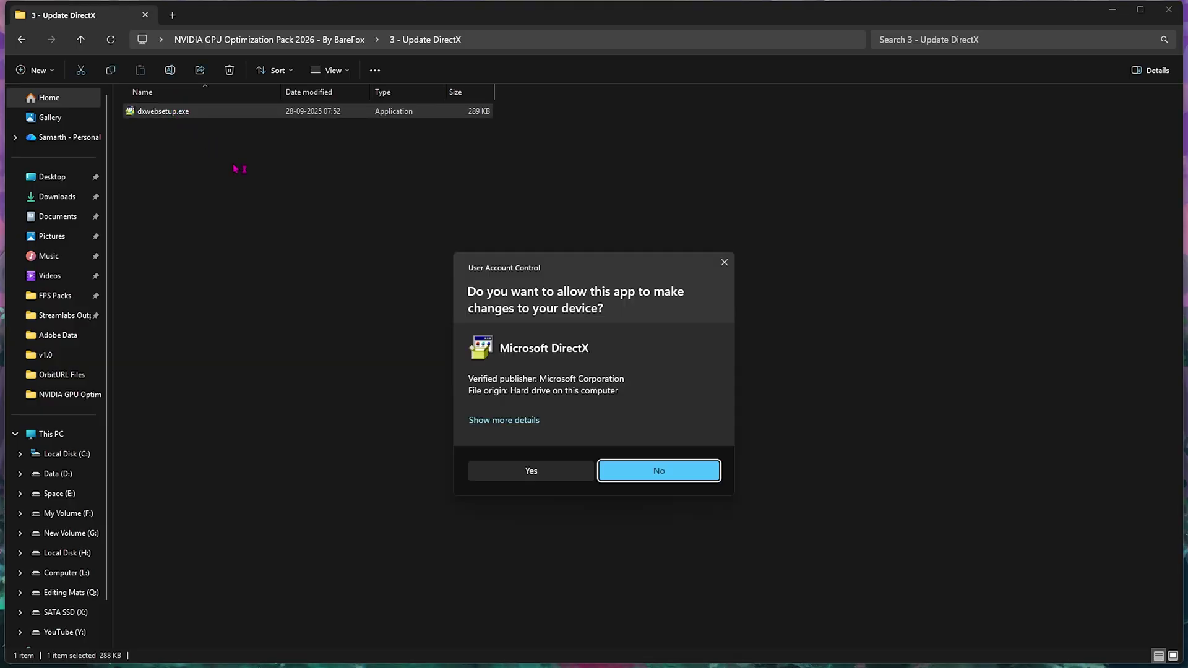
left_click(540, 474)
Accept the DirectX licence, decline the Bing Bar, and proceed to install the runtime components
left_click(262, 310)
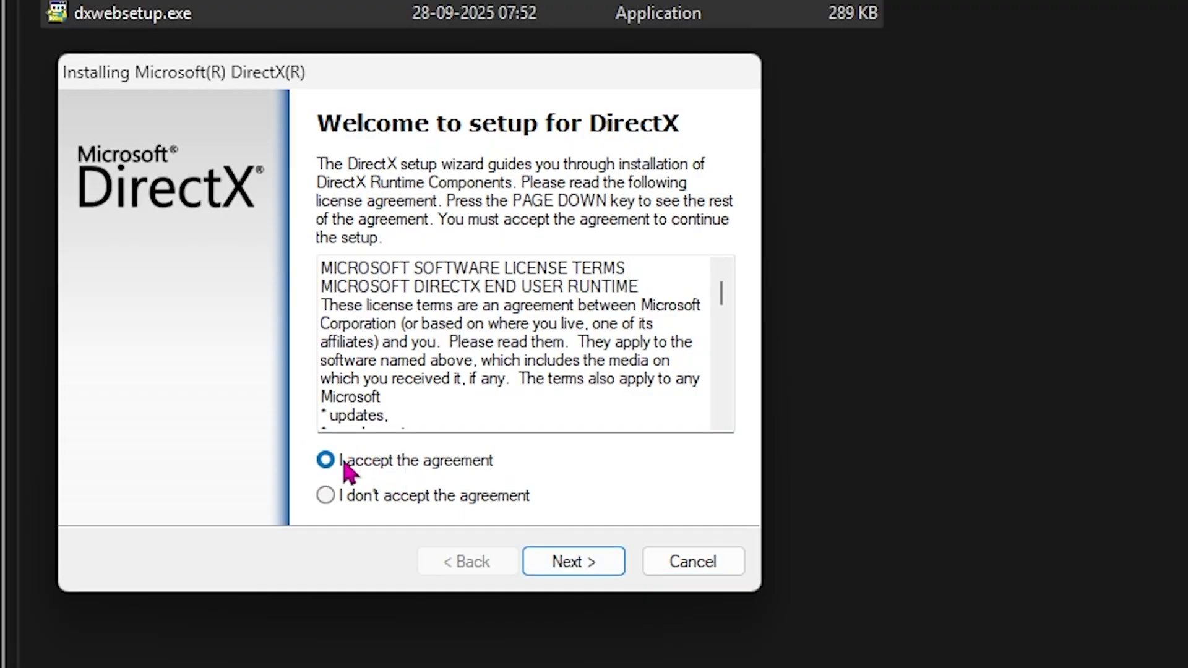
left_click(570, 563)
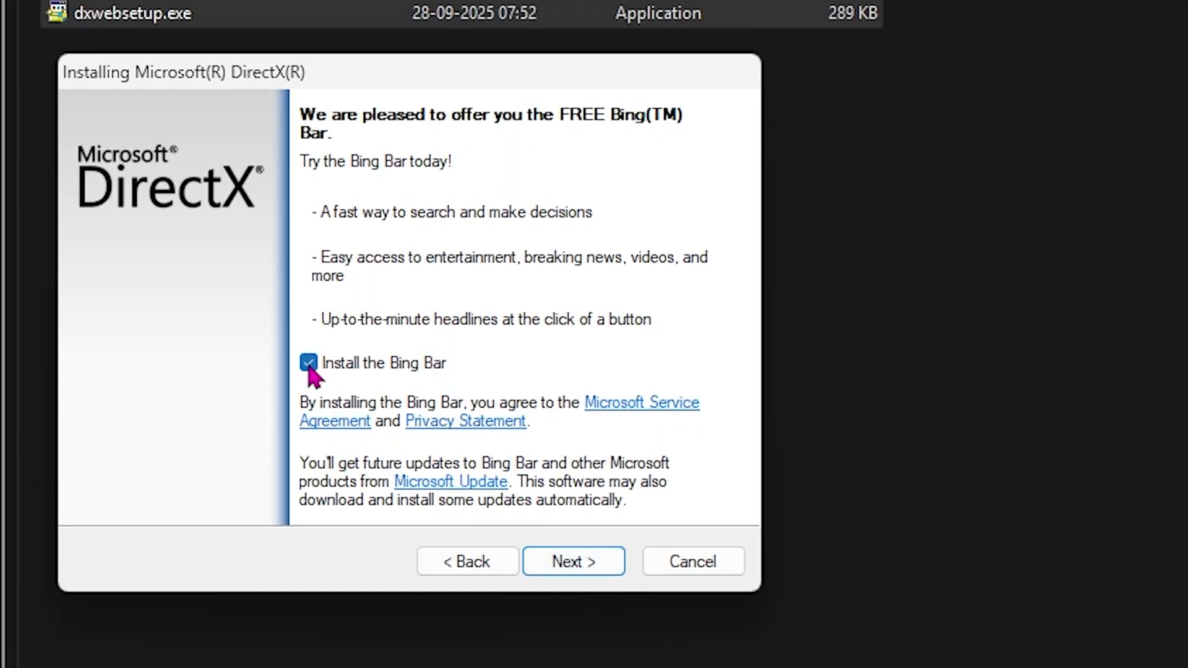
left_click(309, 365)
key("Return")
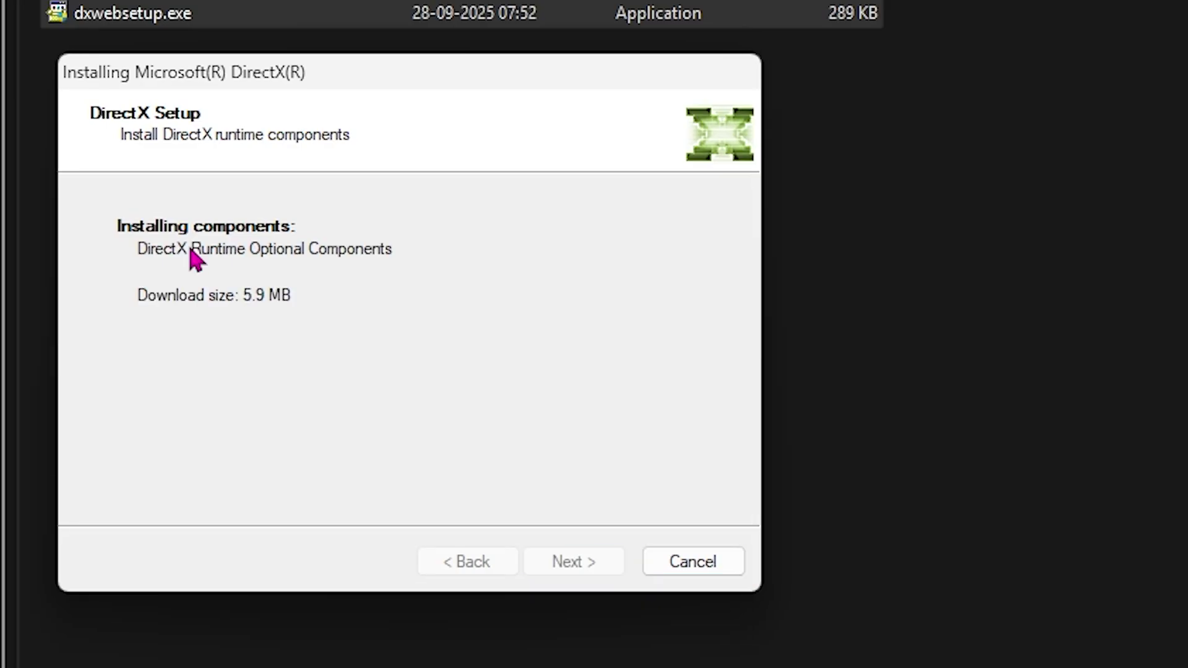
left_click(589, 560)
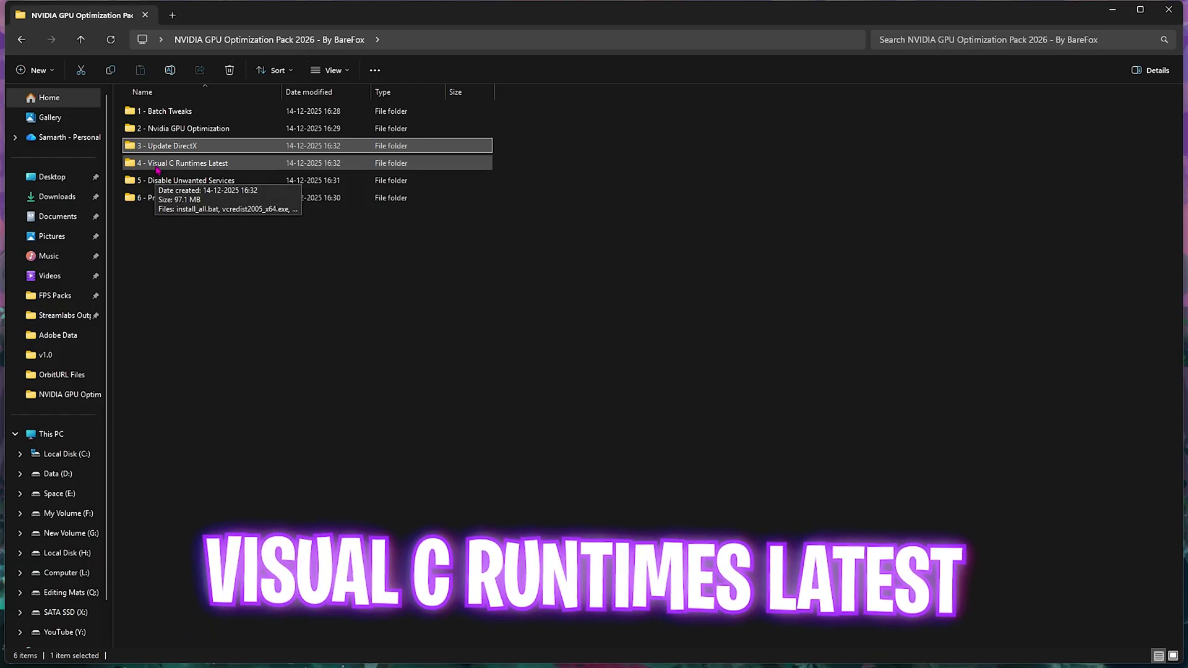
Open 4 - Visual C Runtimes Latest and inspect the vcredist installers and install_all.bat
double_click(158, 164)
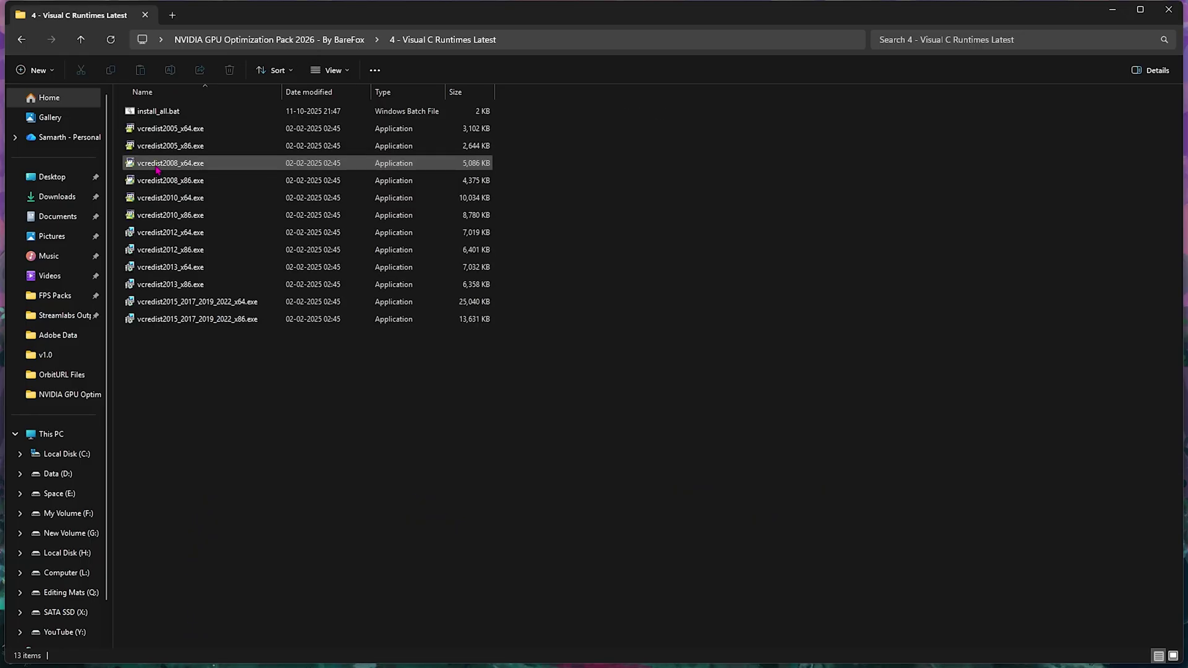
left_click_drag(178, 399, 199, 133)
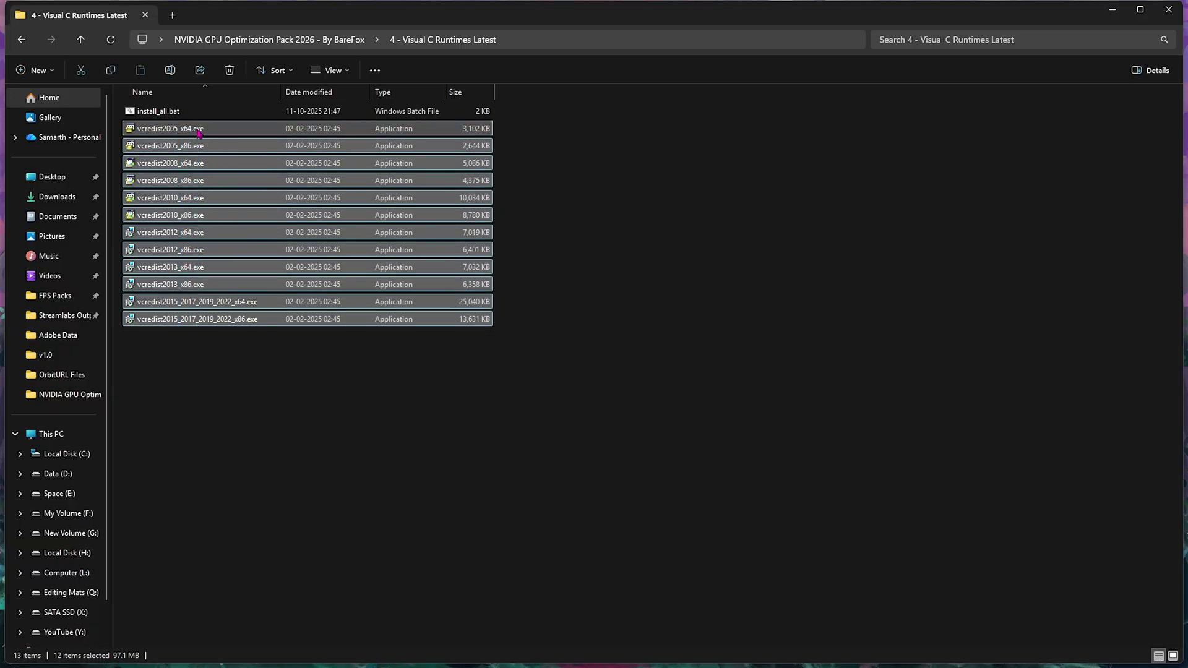
right_click(178, 112)
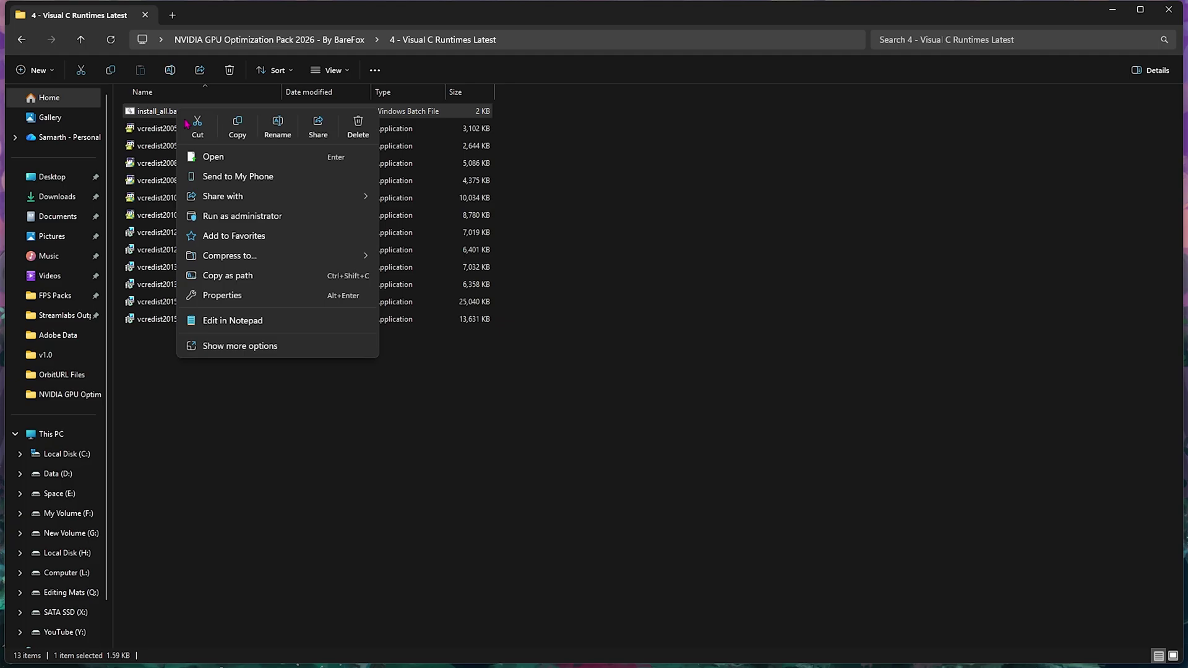
left_click(175, 291)
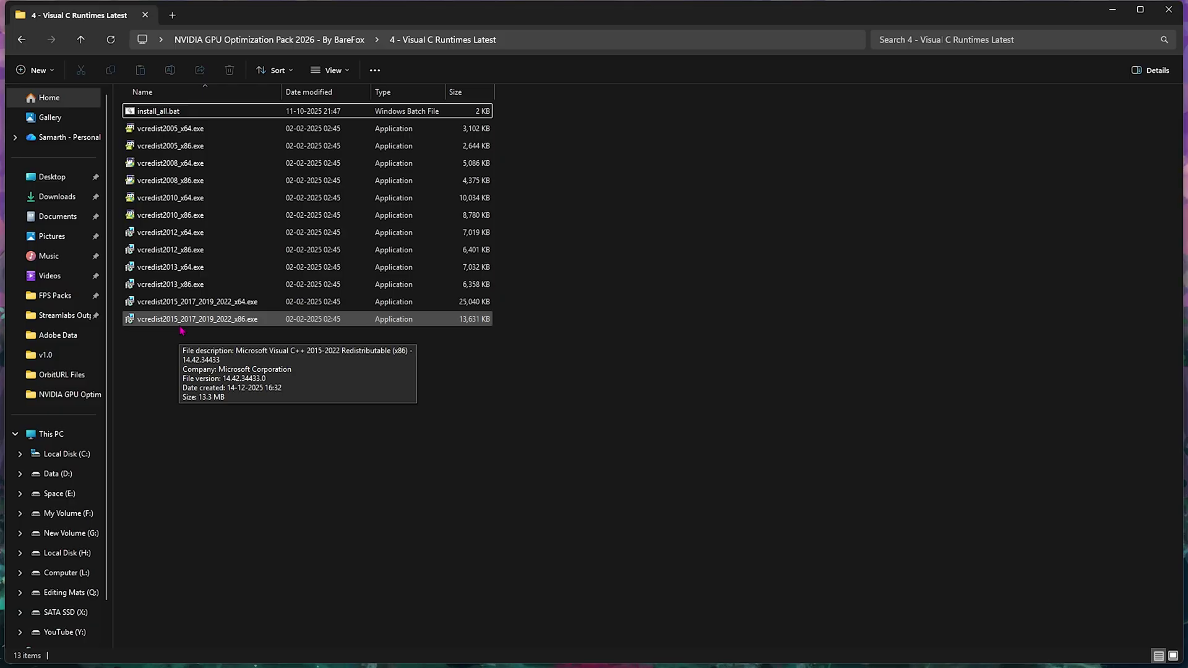
Review the Disable .reg files in 5 - Disable Unwanted Services, then open Revert Registries
key("alt+Up")
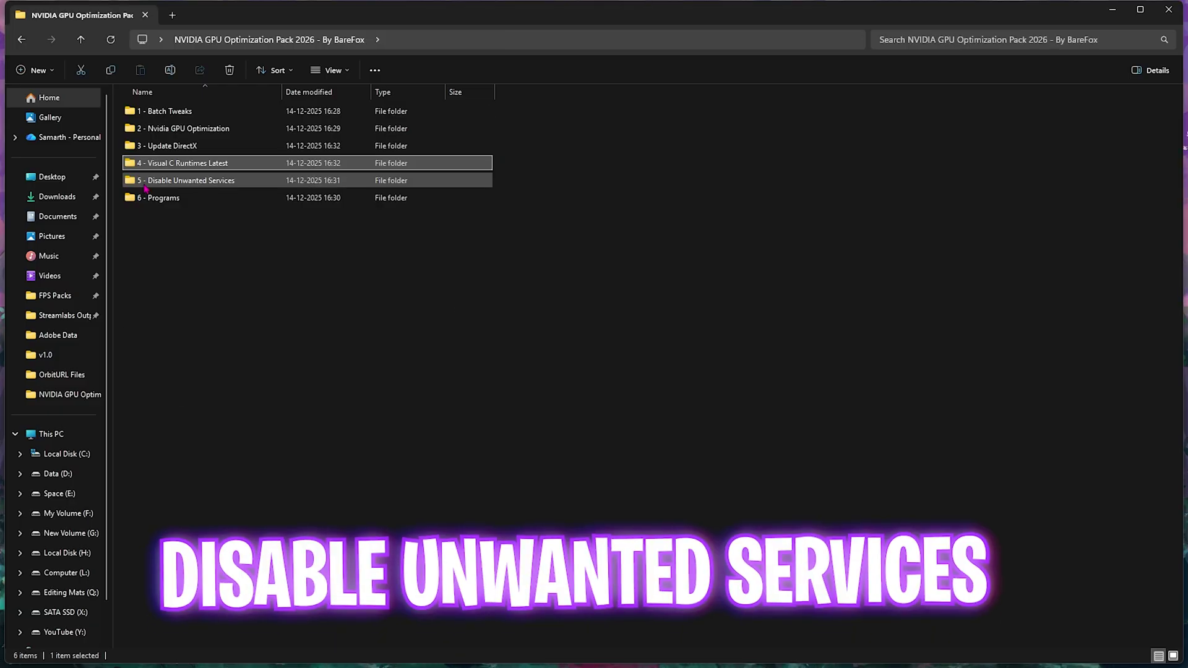
double_click(152, 186)
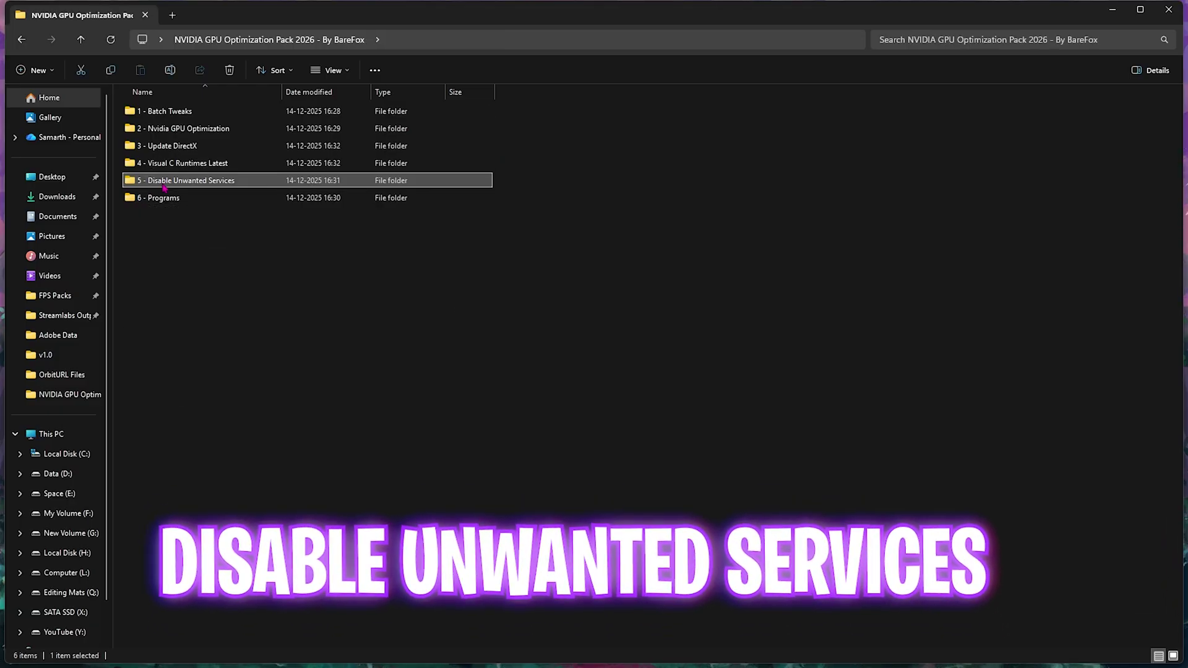
left_click_drag(172, 326, 182, 132)
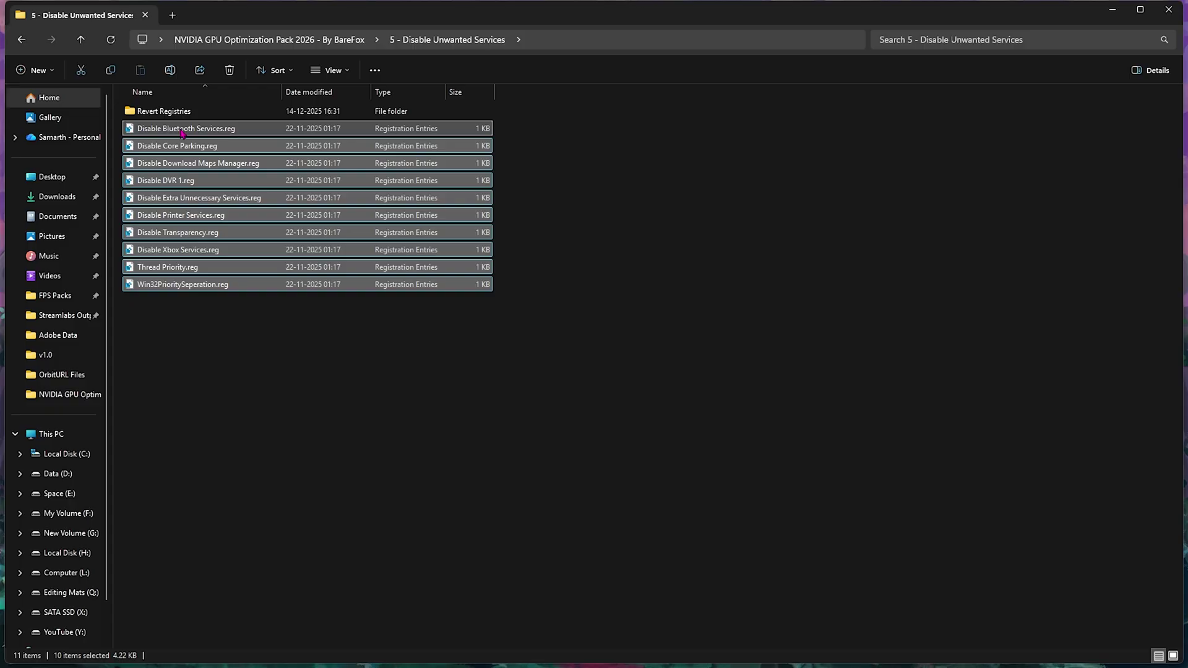
left_click(176, 341)
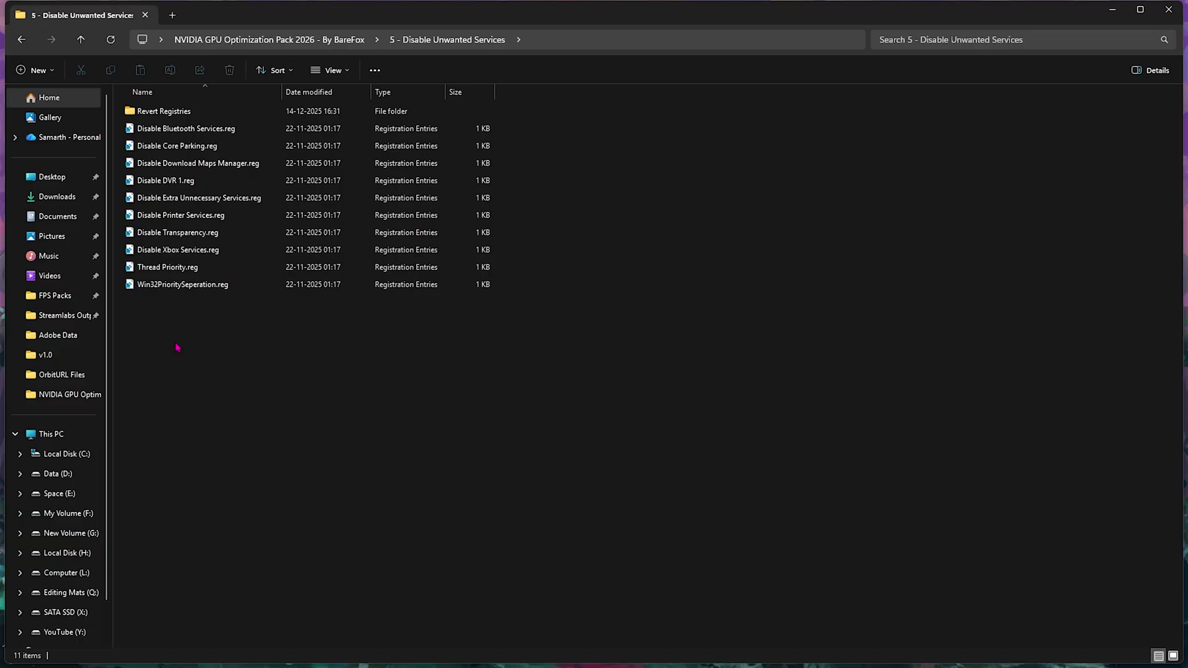
left_click(185, 128)
left_click(198, 215, "ctrl")
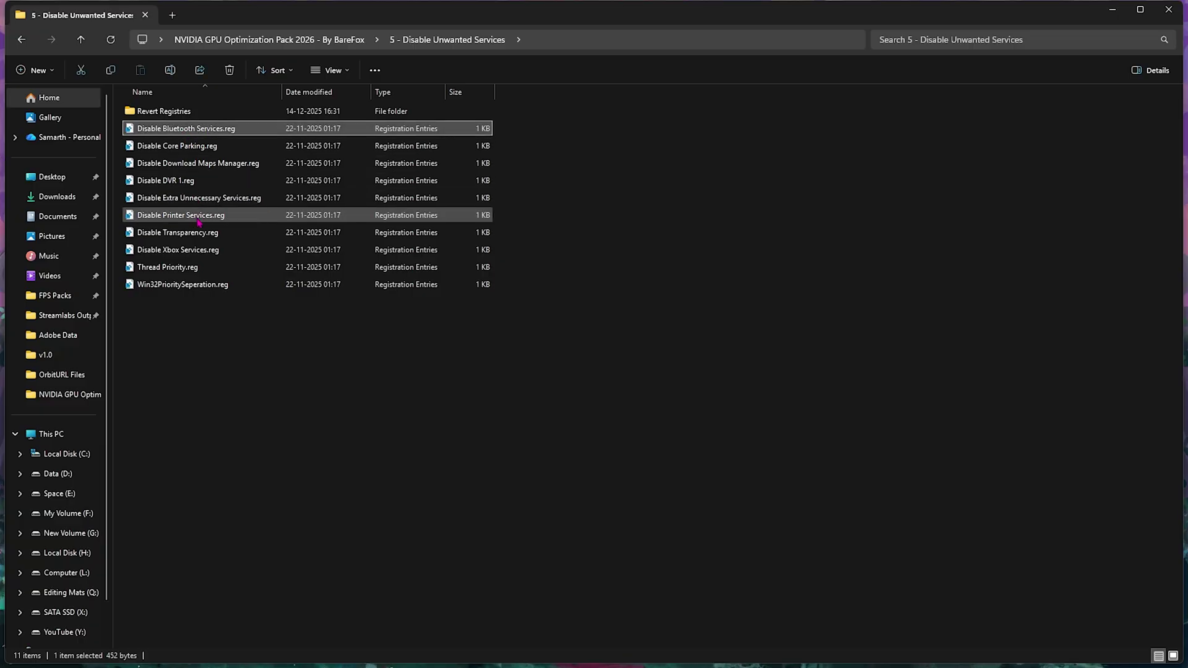
left_click(223, 354)
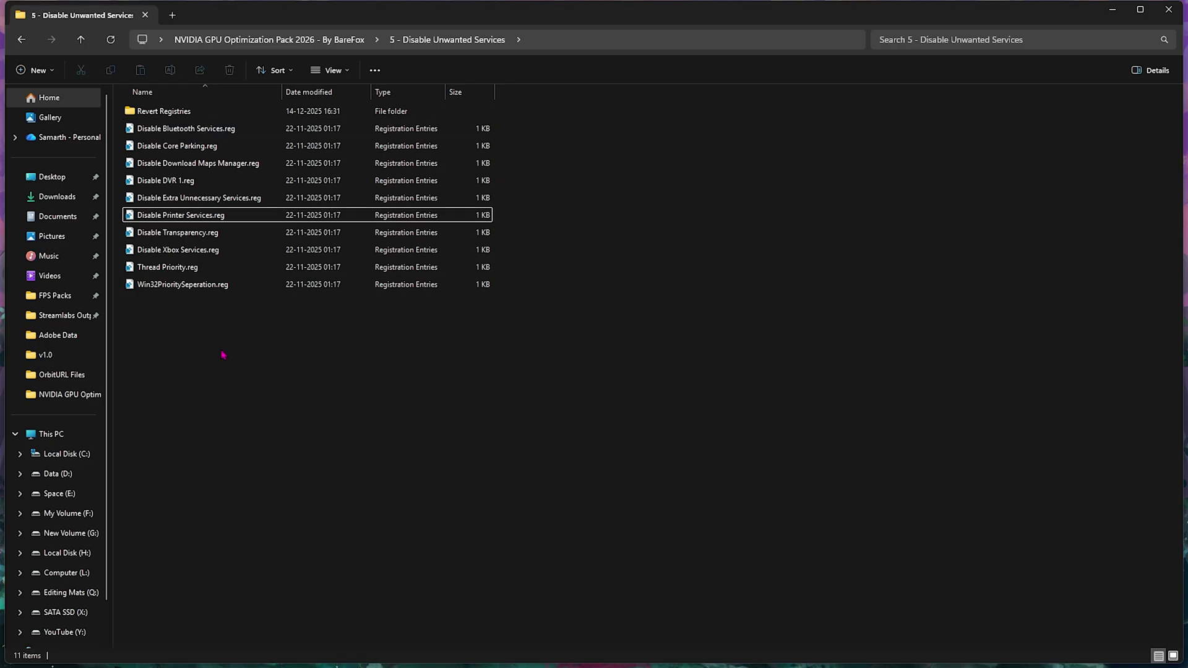
double_click(177, 112)
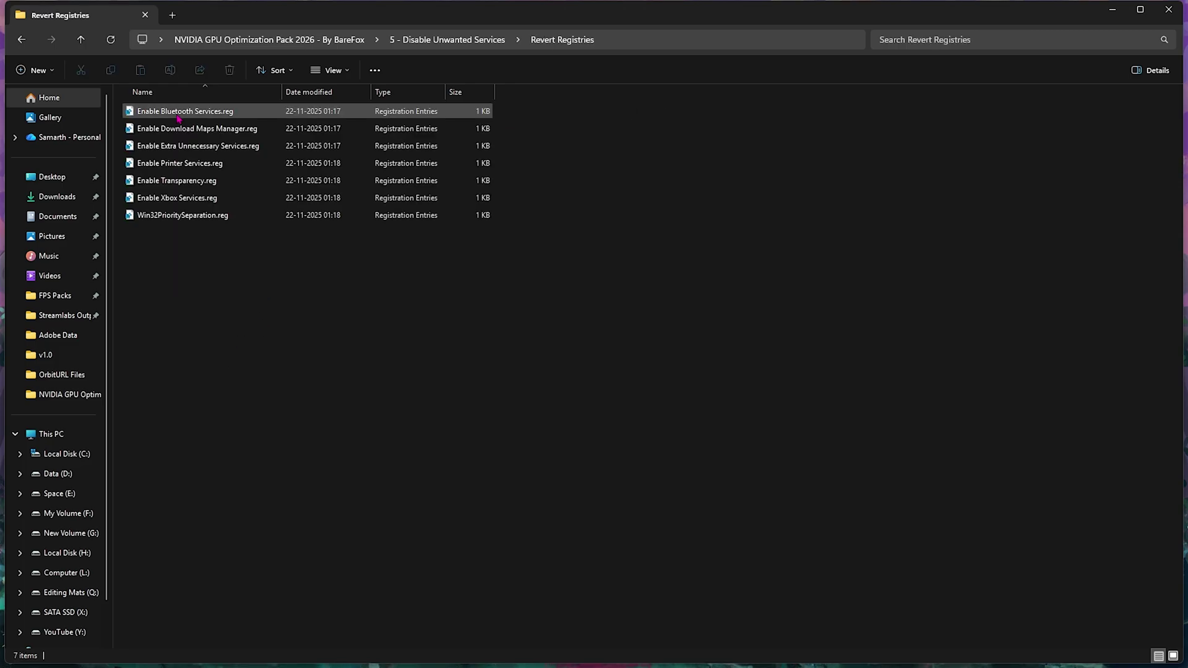
Run MSI Mode Utility 3.0.exe from 6 - Programs as administrator
left_click(269, 40)
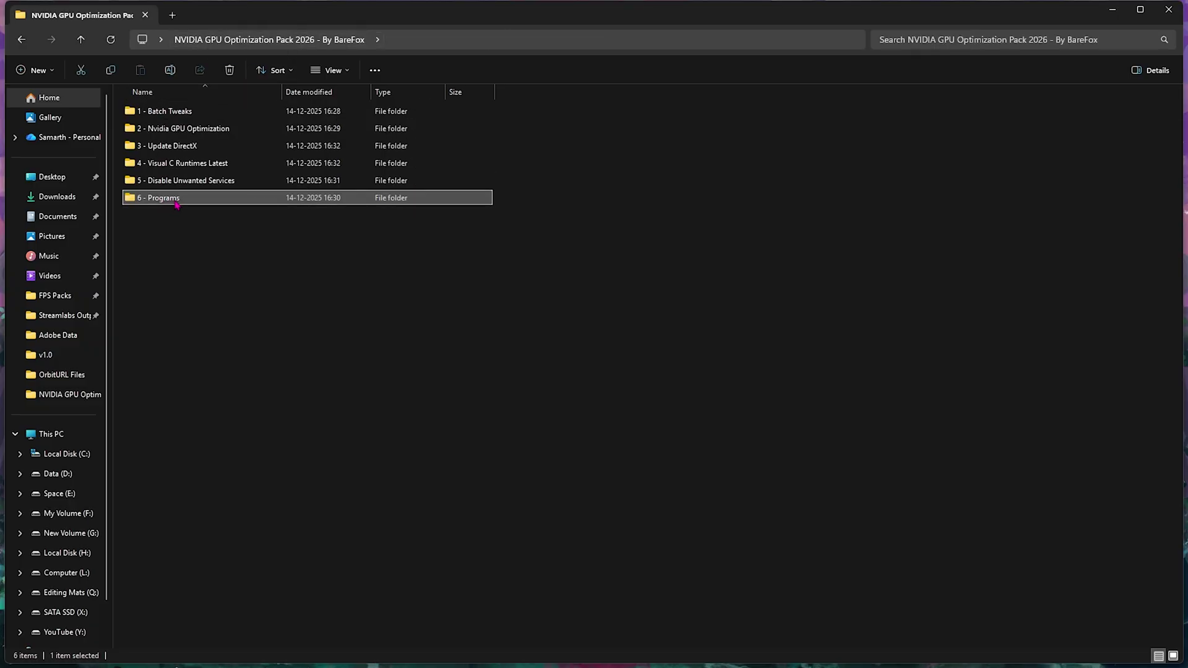
double_click(162, 198)
left_click(175, 118)
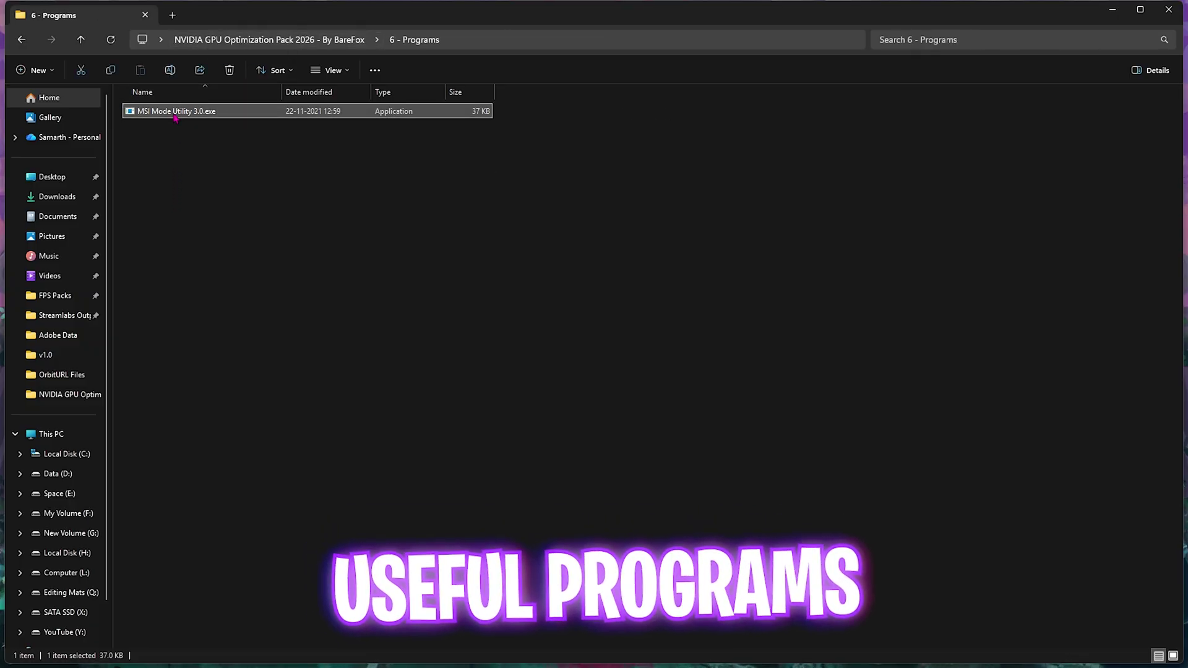
right_click(176, 118)
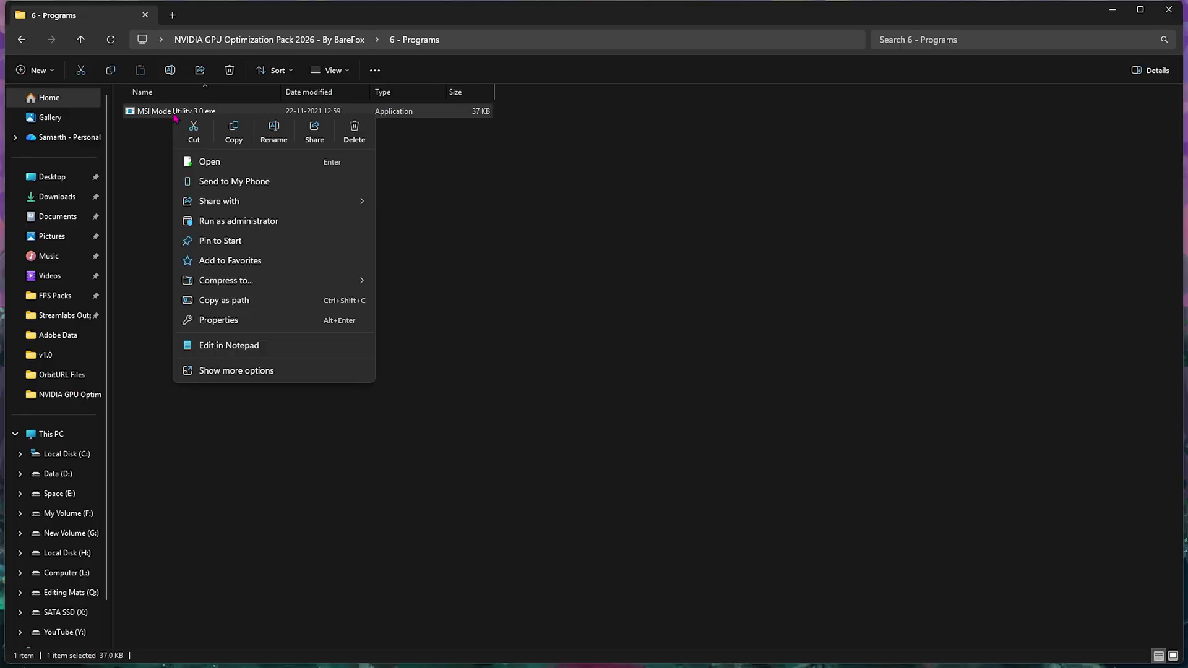
left_click(246, 221)
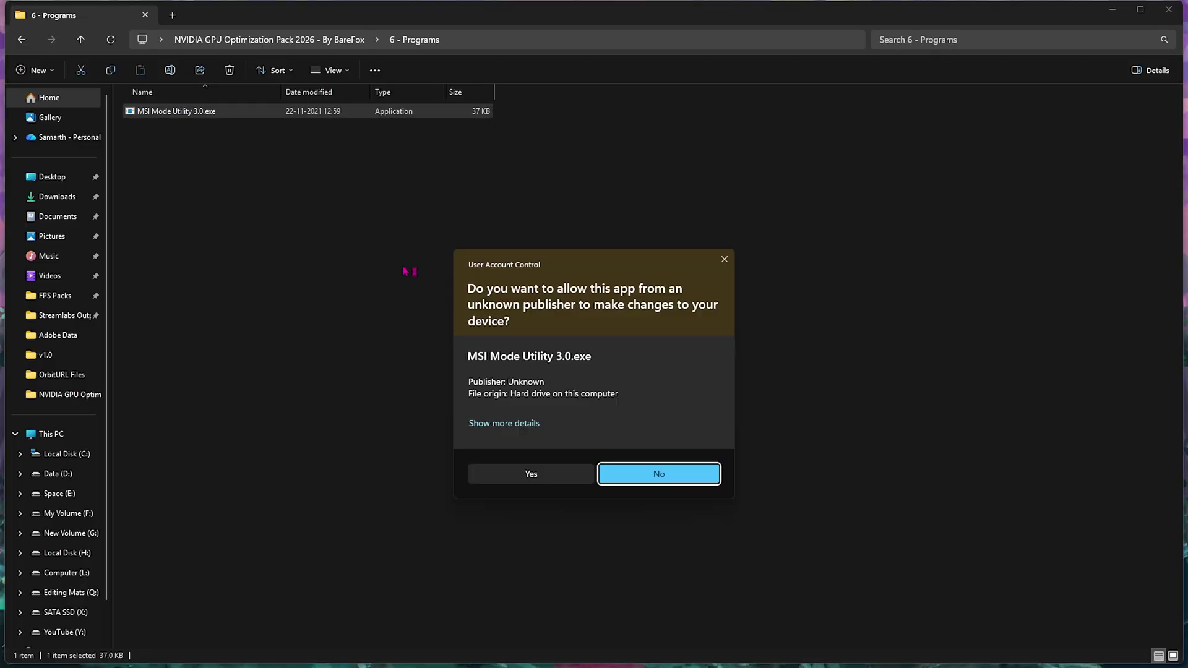
key("alt+y")
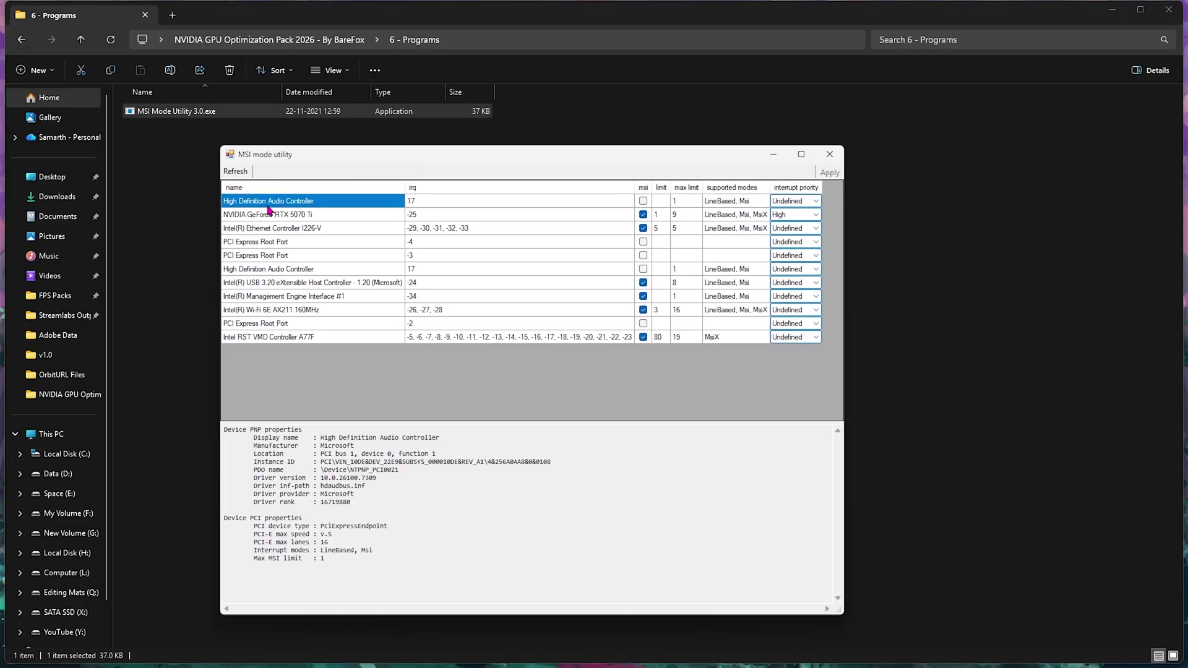
Maximize the utility and set the RTX 5070 Ti interrupt priority to High
left_click(801, 154)
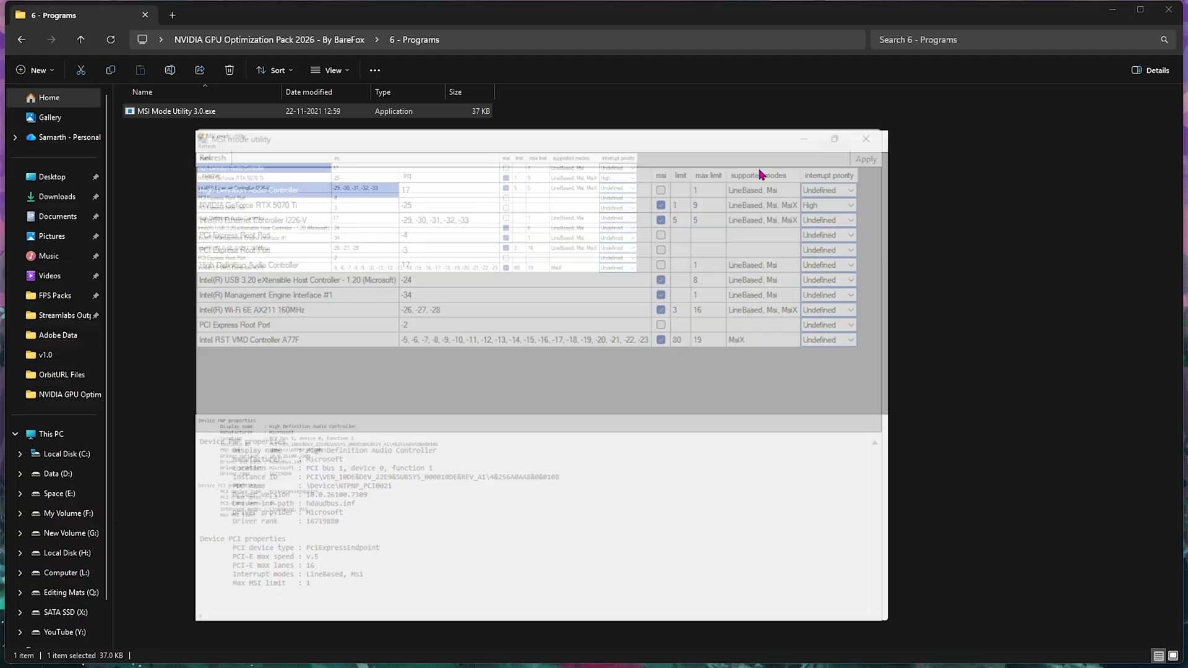
left_click(57, 66)
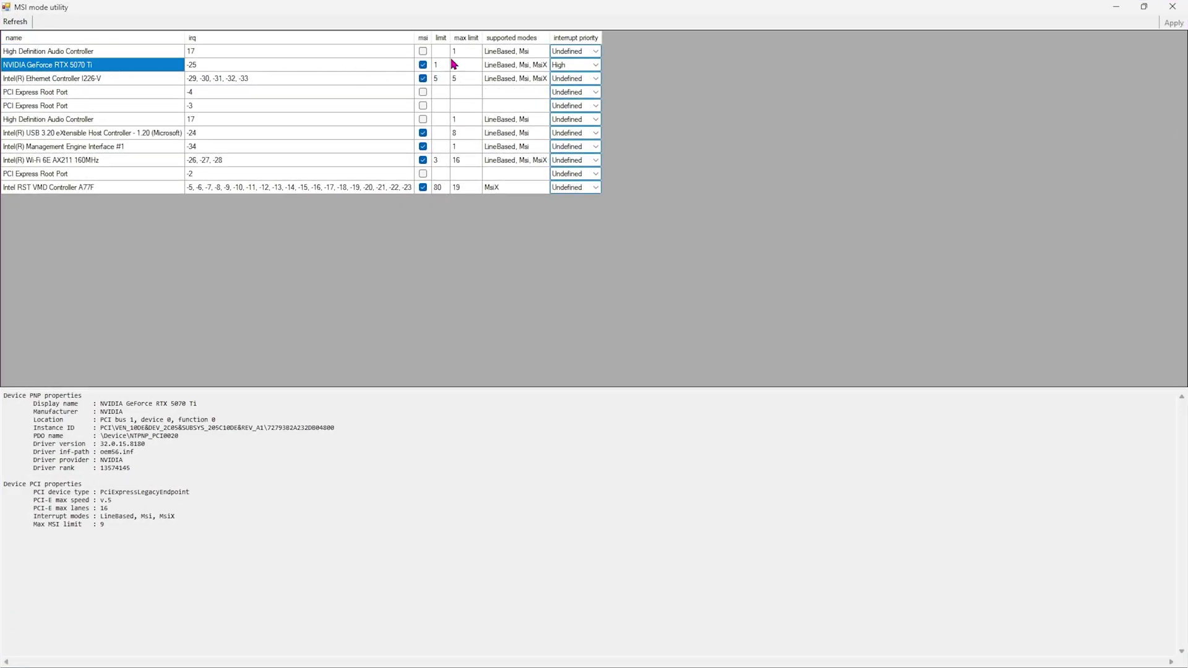
left_click(594, 65)
left_click(575, 100)
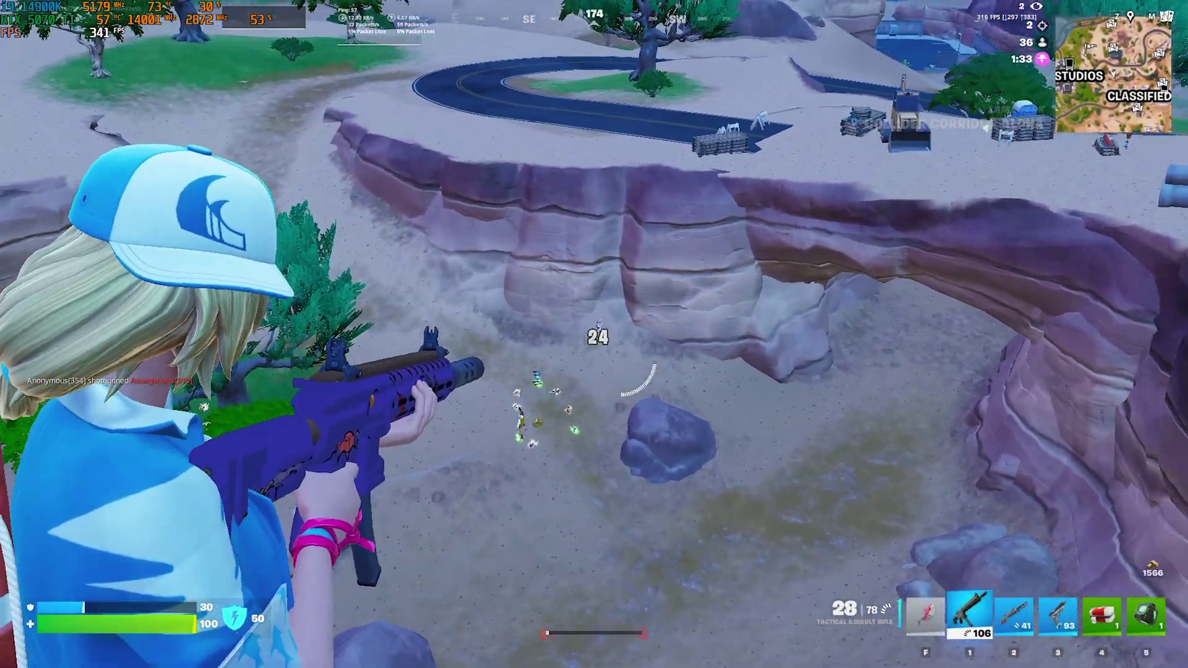
Shoot the opponent in the canyon with the assault rifle, reloading and aiming down sights
left_click(594, 334)
left_click(594, 334)
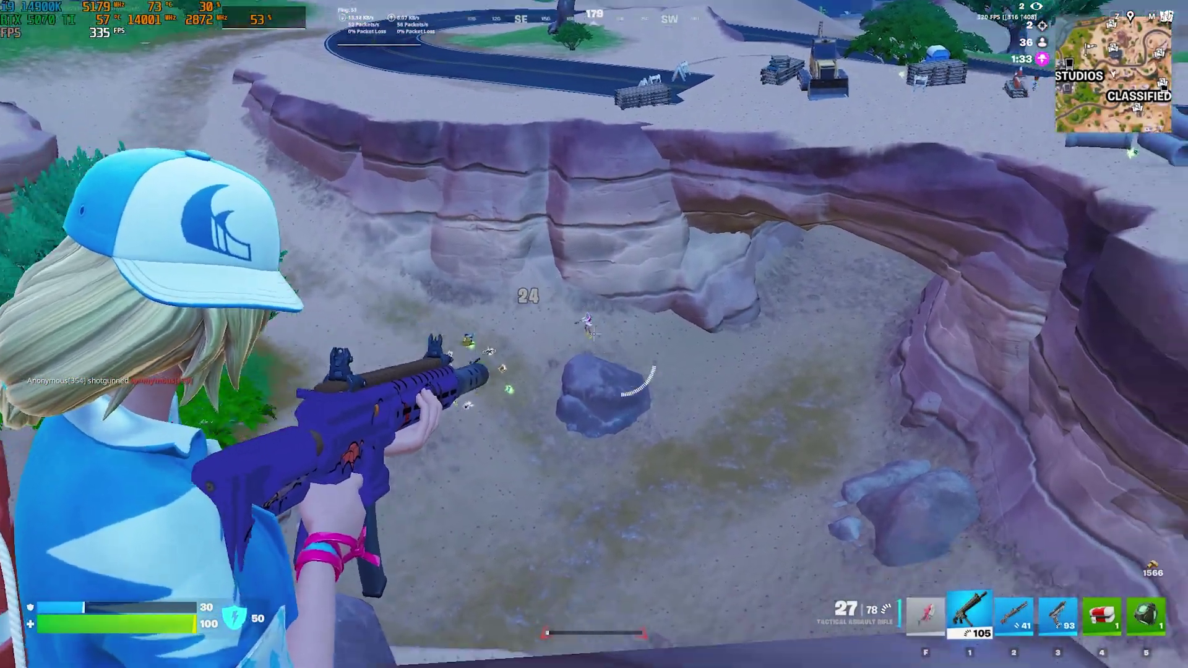
left_click(594, 334)
left_click(594, 334)
left_click(594, 334)
left_click(594, 334)
left_click(594, 335)
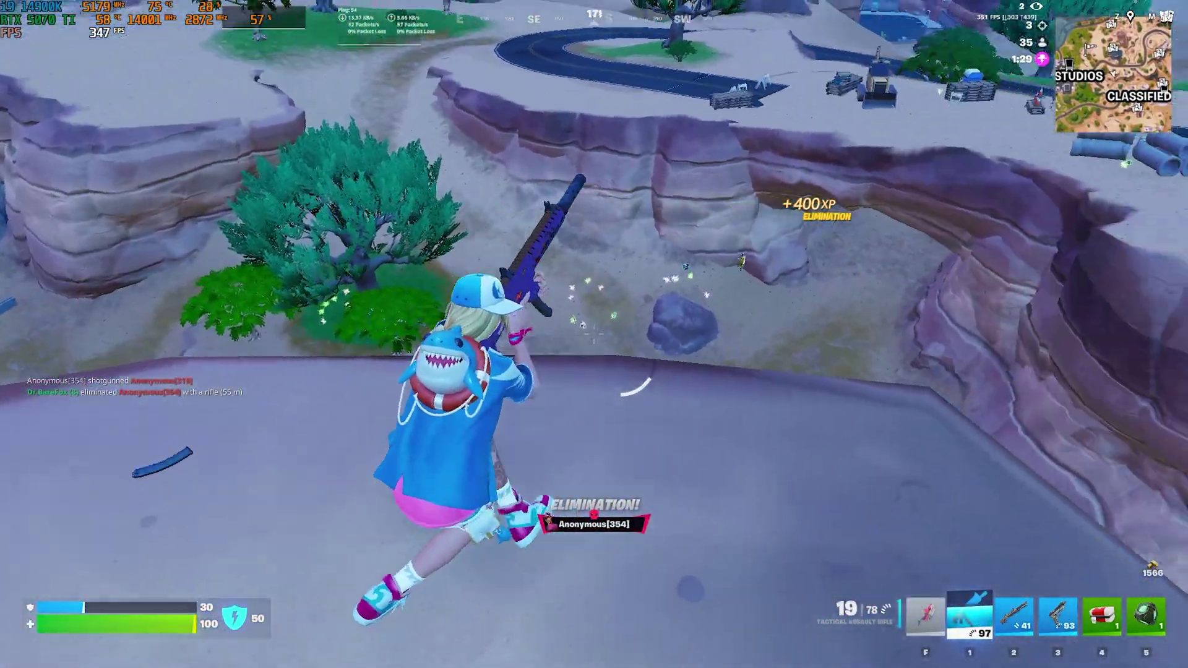
key("r")
right_click(595, 335)
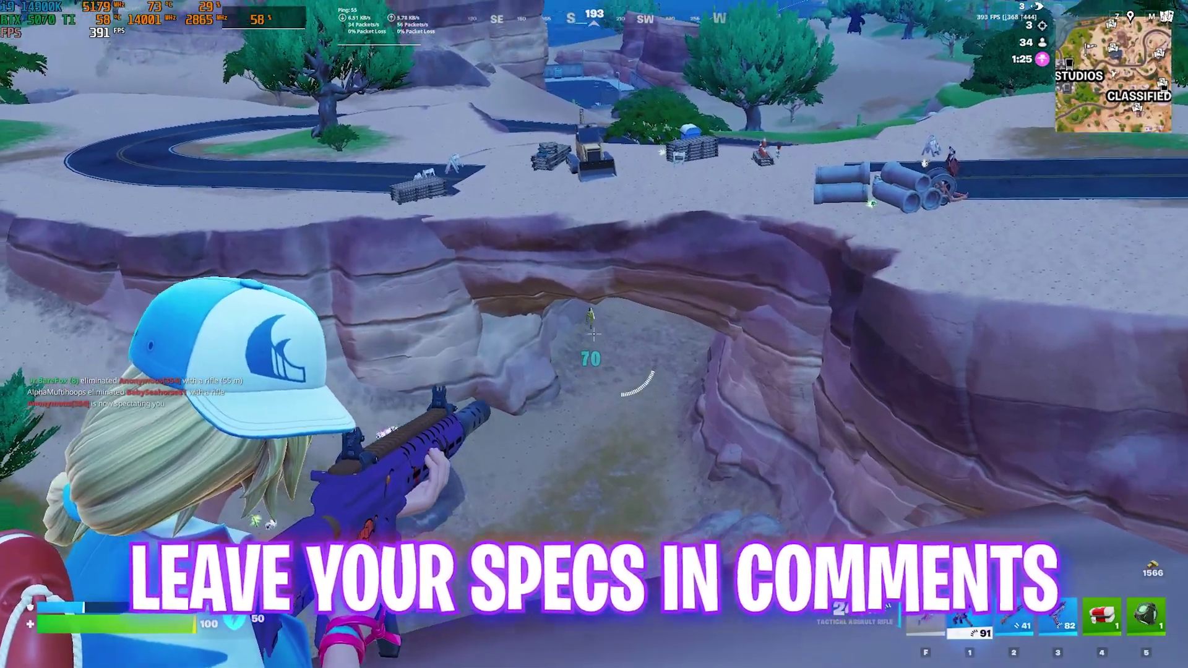
left_click(595, 335)
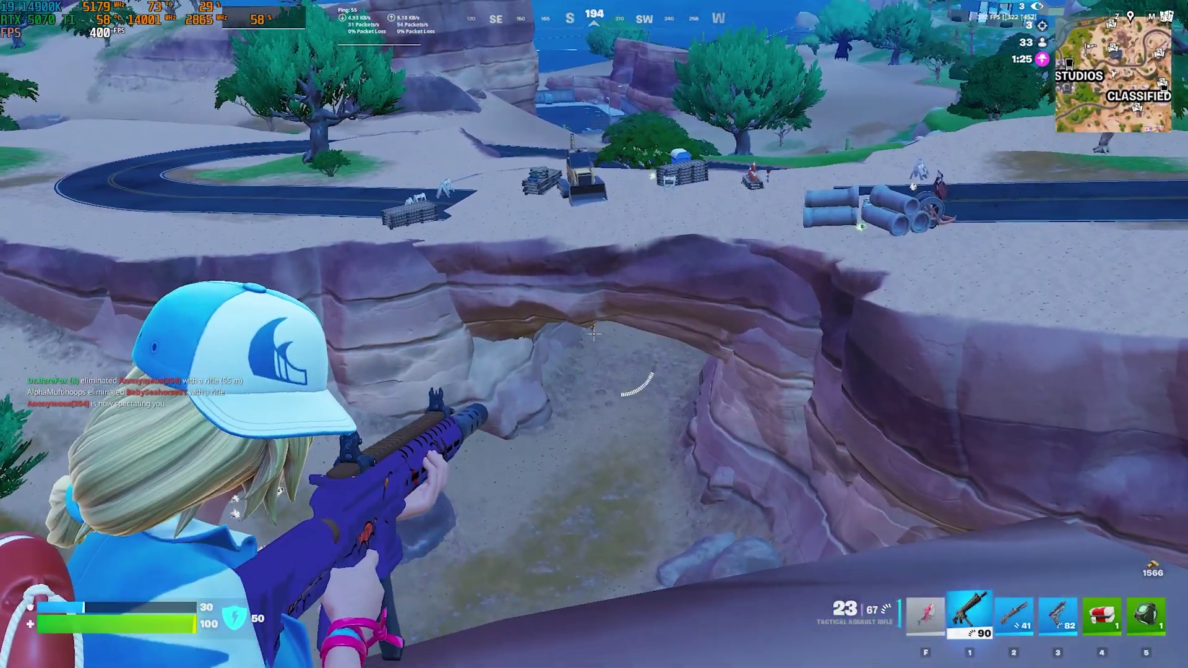
Drop off the cliff, sprint across the beach and ready the med kit
key("r")
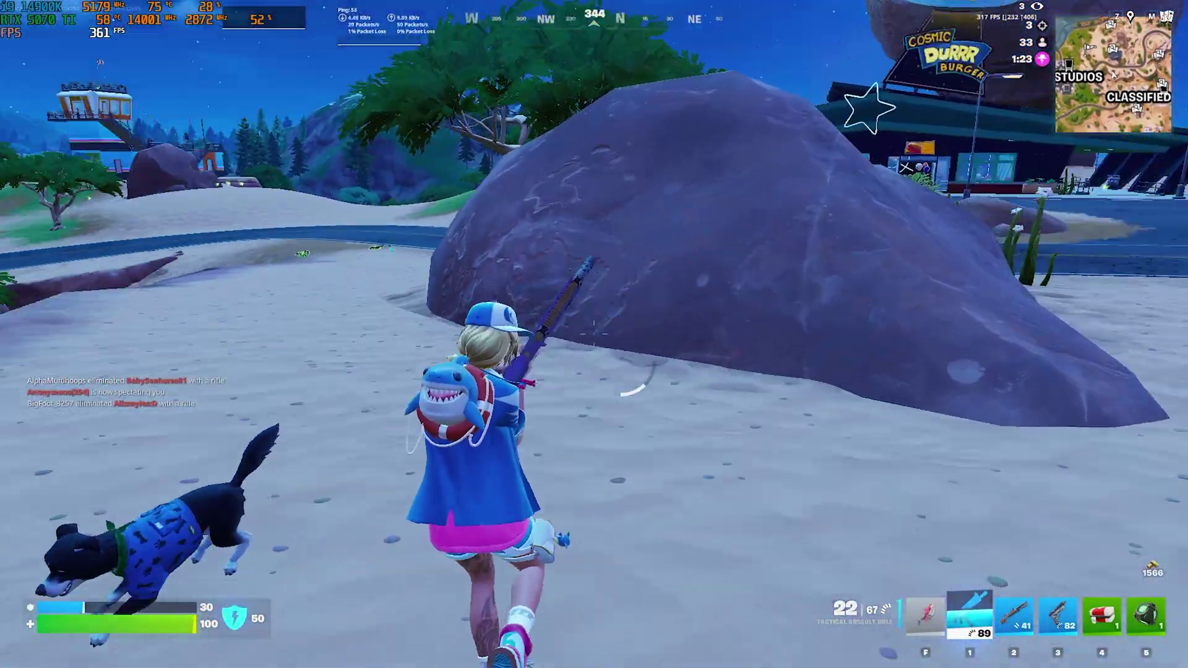
key("w")
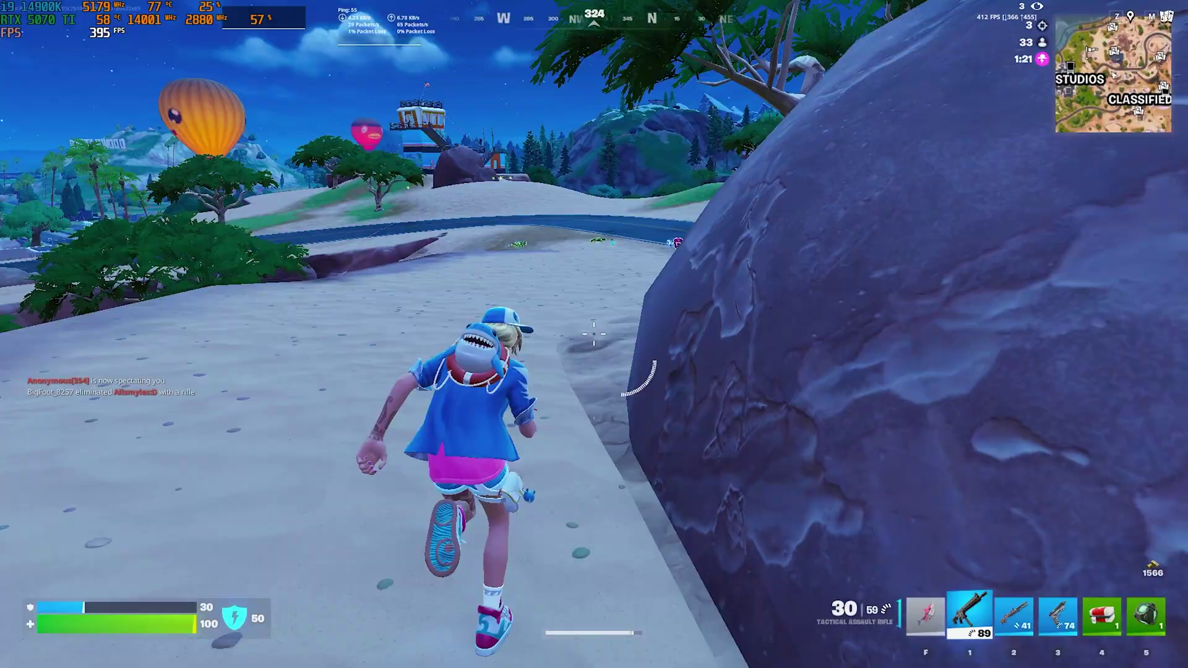
key("4")
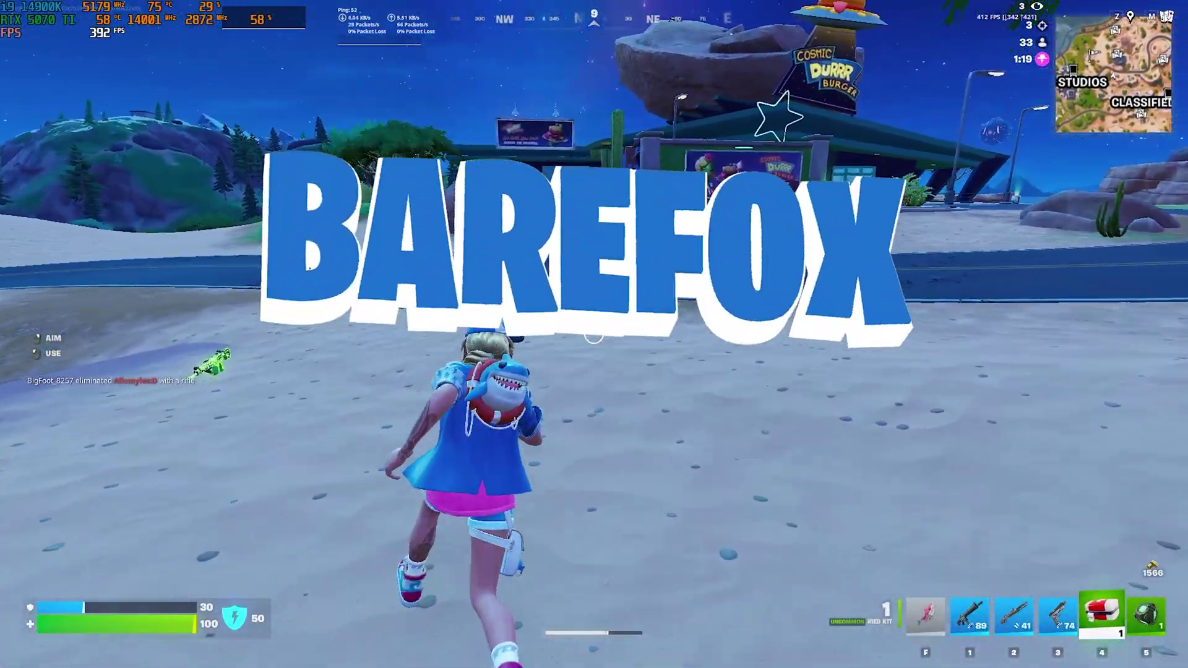